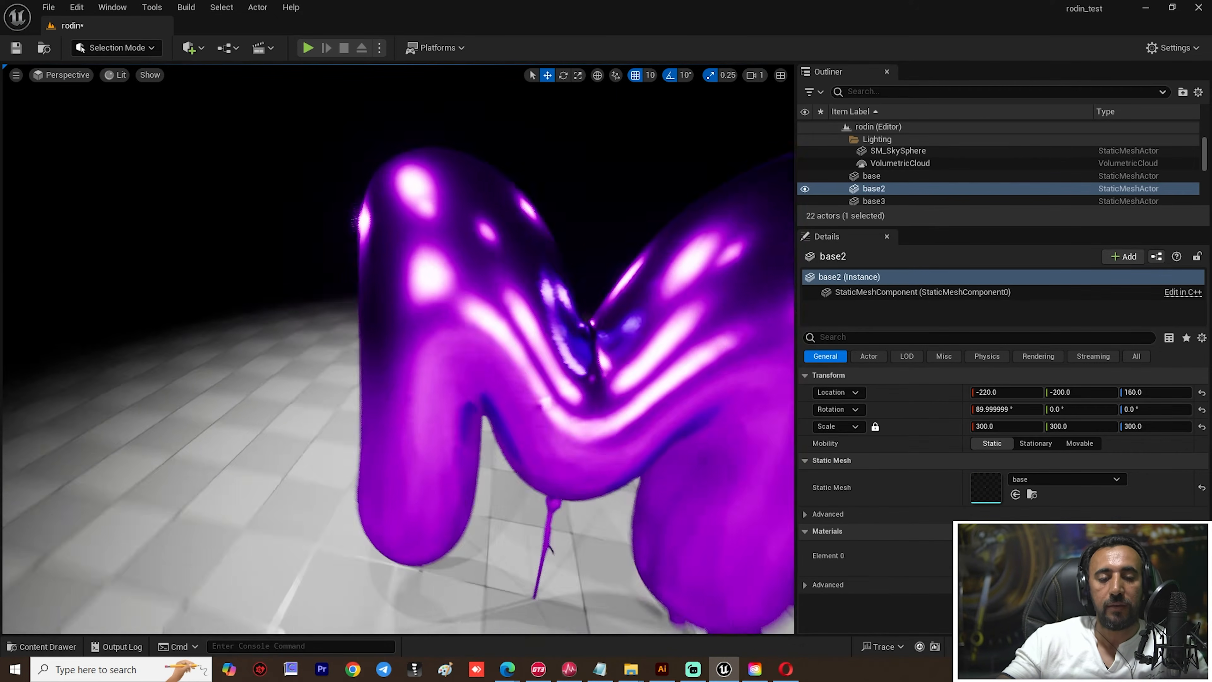
key("s")
mouse_move(398, 348)
right_mouse_down()
mouse_move(506, 353)
mouse_move(410, 353)
right_mouse_up()
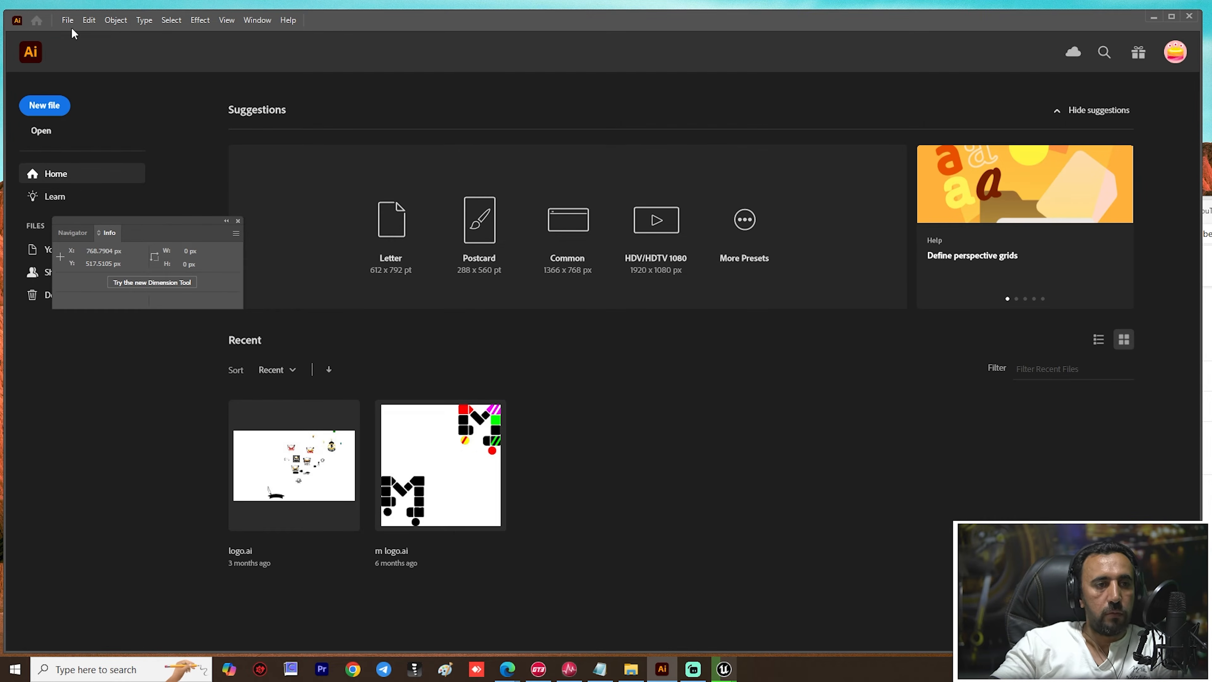
Step: In Illustrator, create a new document from the Web-Large preset with a width of 1080 px and a height of 1080 px
left_click(68, 20)
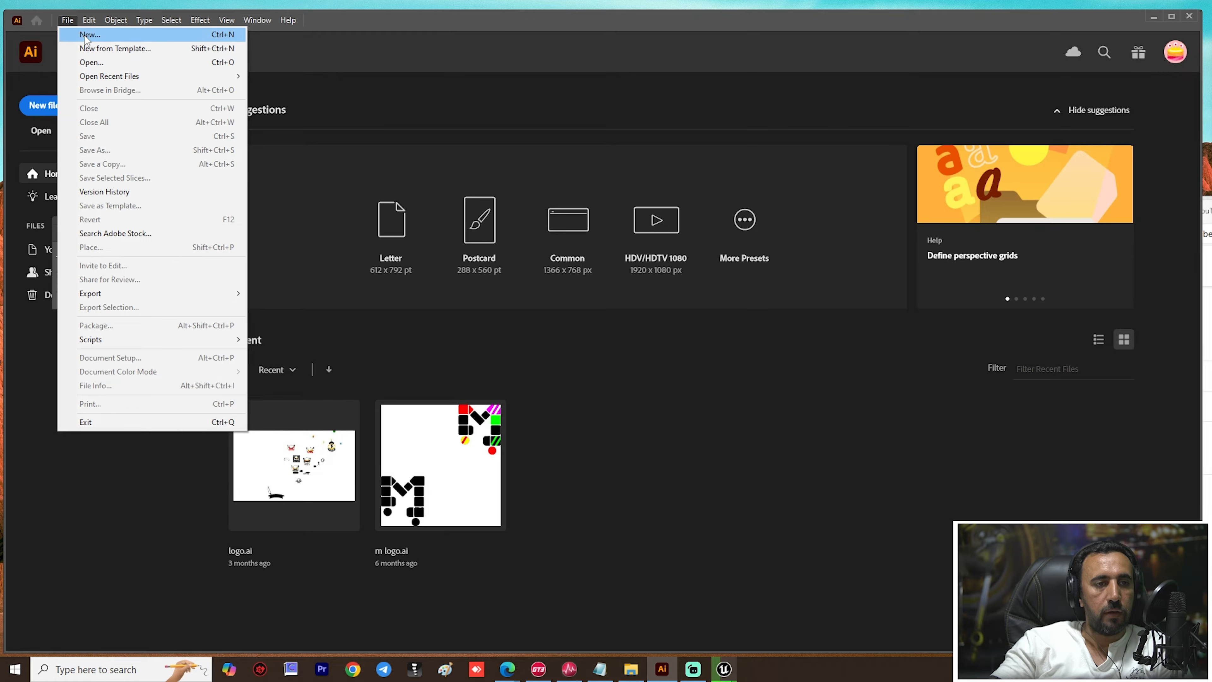
left_click(88, 35)
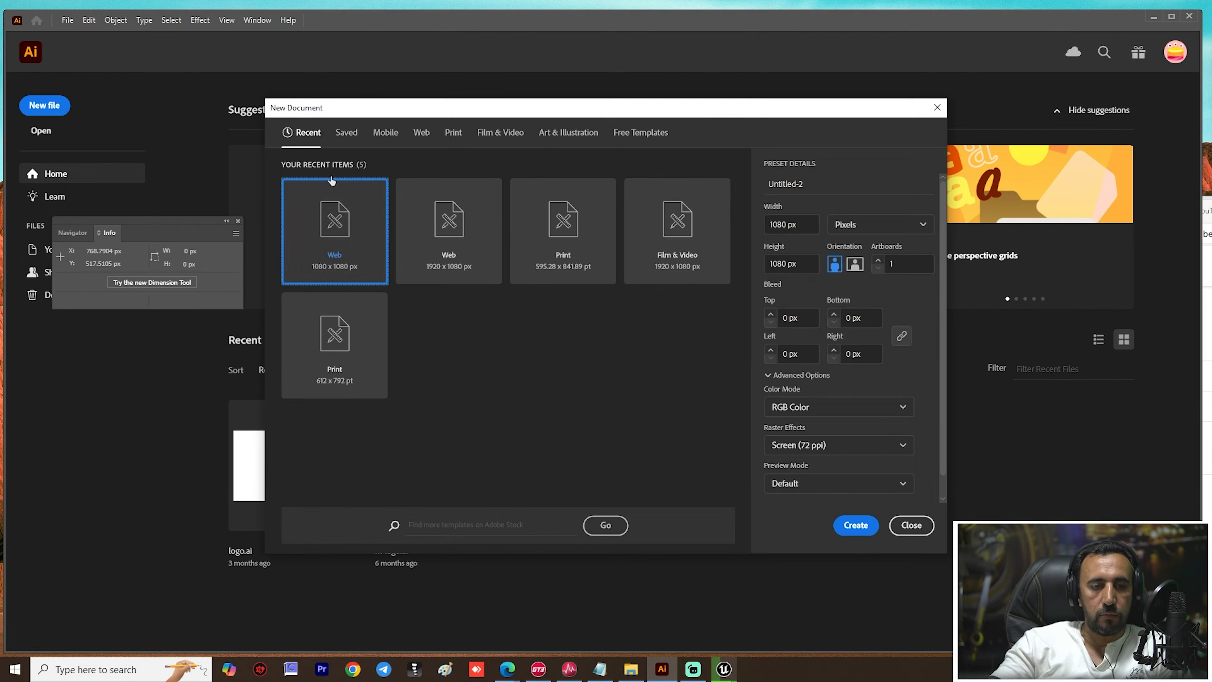
left_click(420, 136)
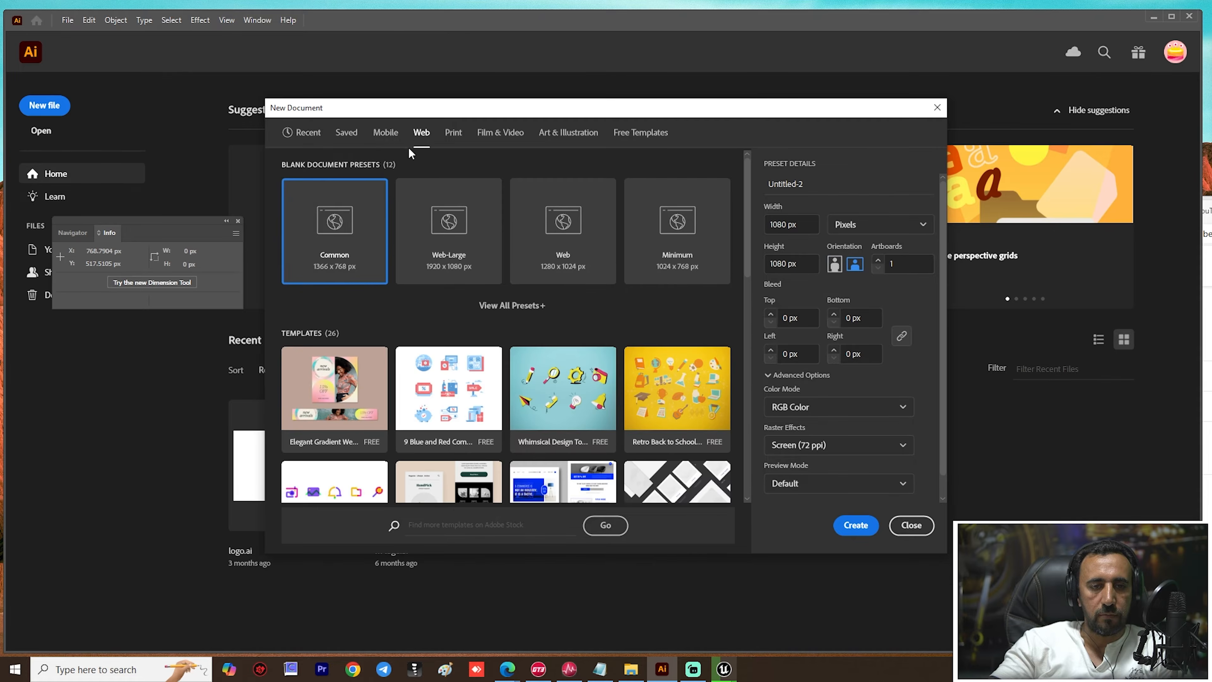
left_click(433, 229)
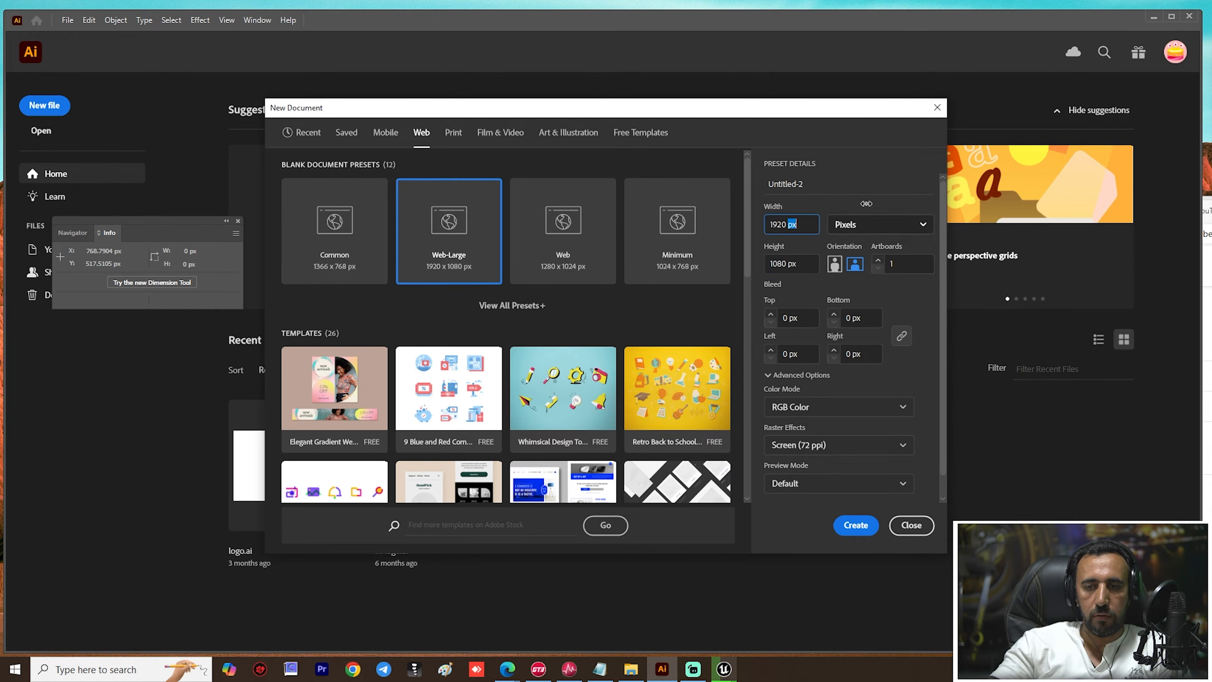
left_click_drag(794, 224, 769, 224)
type("1")
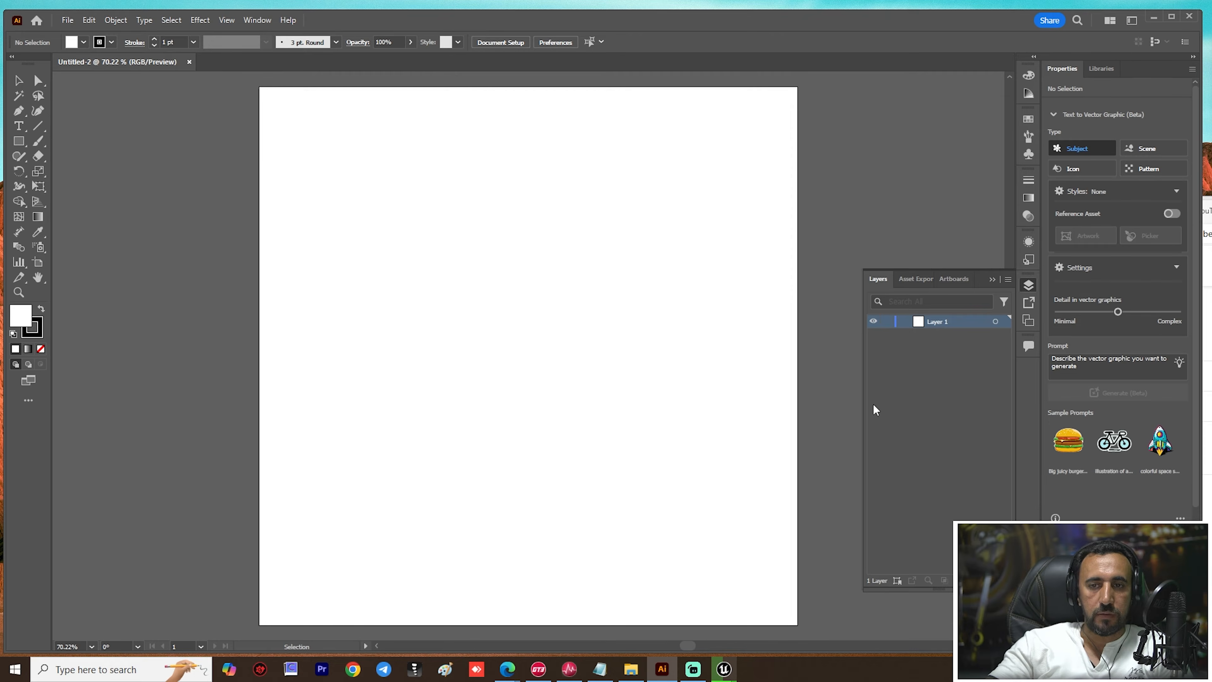
Step: Add the text "MR" to the artboard and scale it up to about 314 pt
left_click(19, 127)
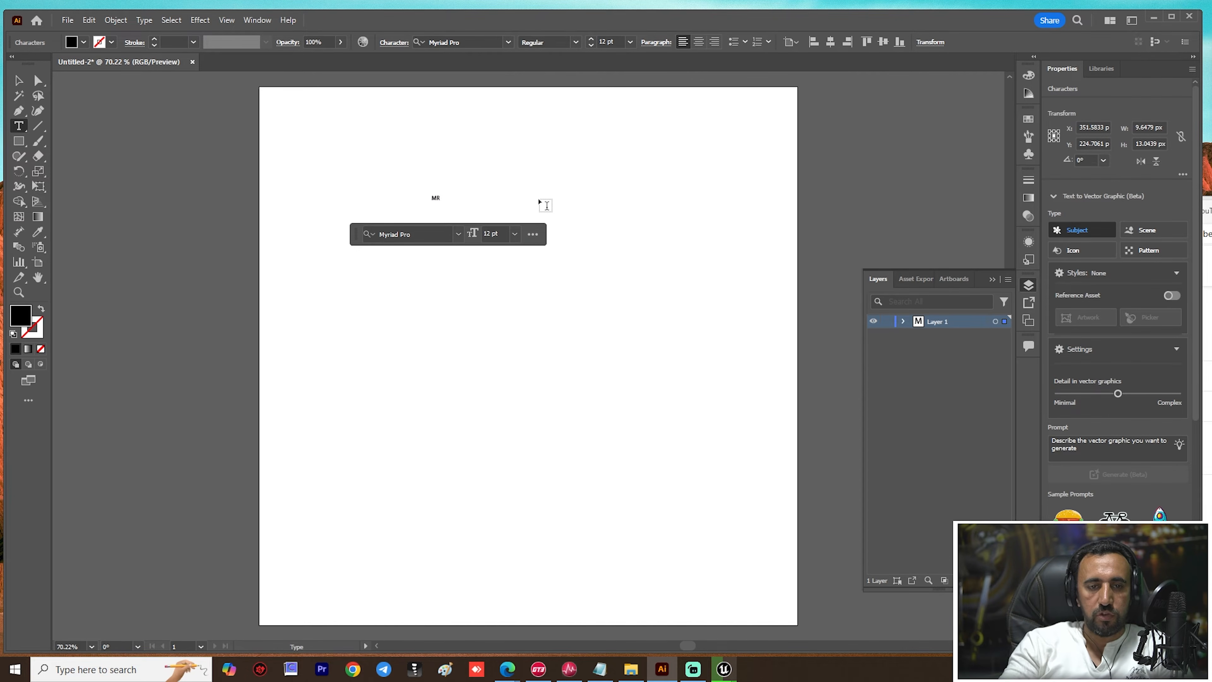
left_click(19, 82)
key("ctrl+t")
left_click_drag(445, 205, 668, 319)
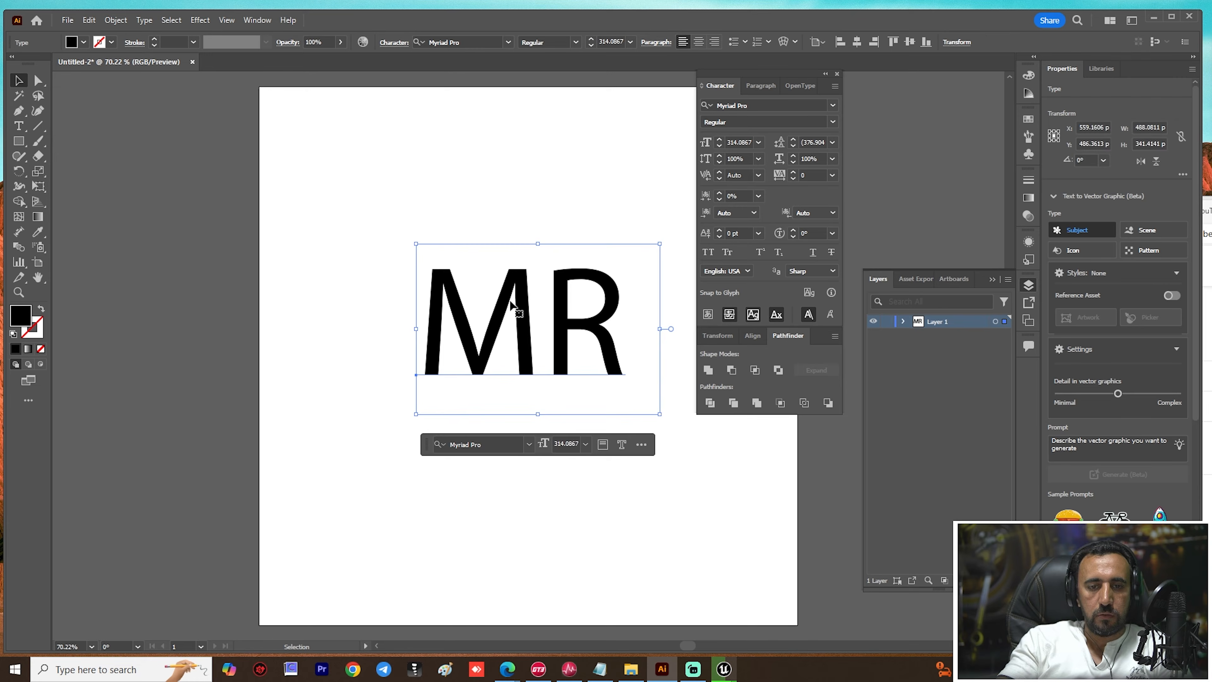
Step: Duplicate the MR text below the original and change the copy's wording to "GFX"
left_click_drag(531, 210, 523, 441)
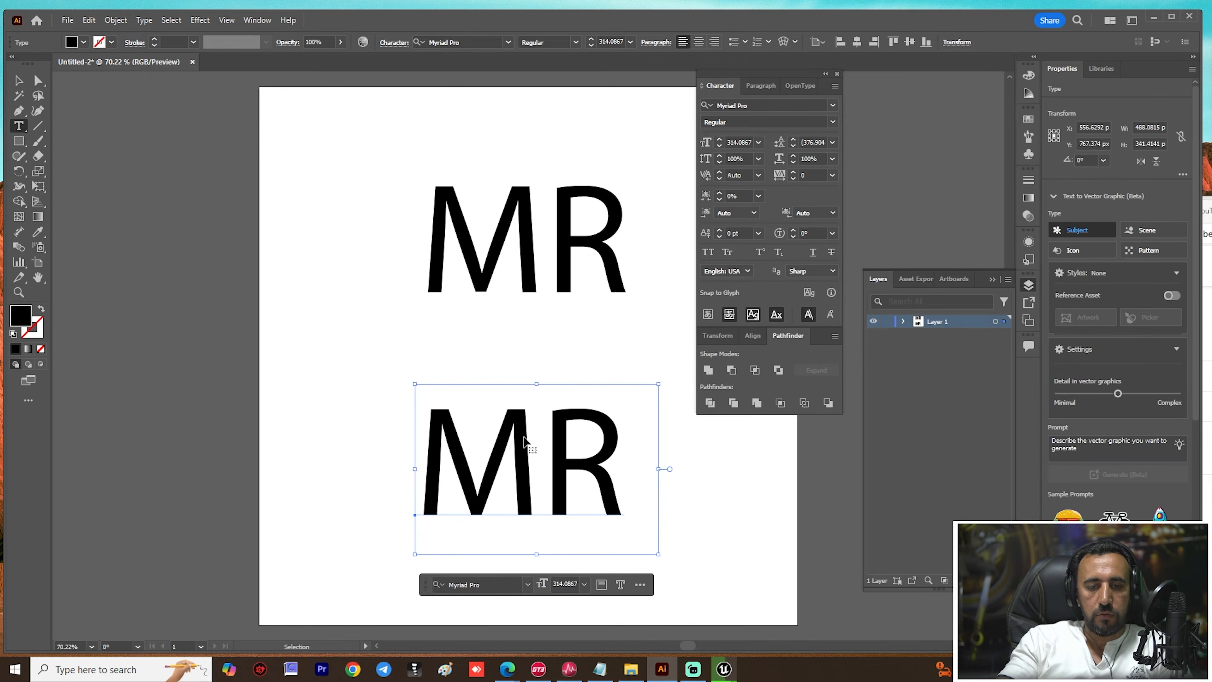
double_click(523, 441)
key("ctrl+a")
type("GFX")
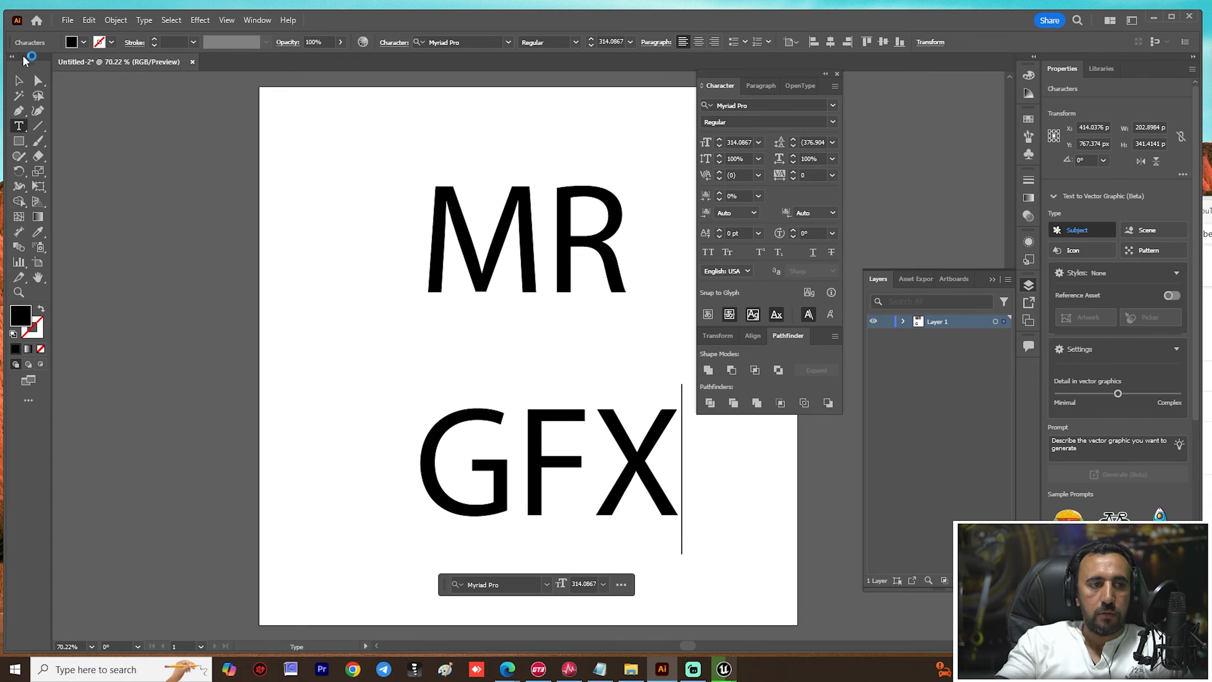
left_click(18, 80)
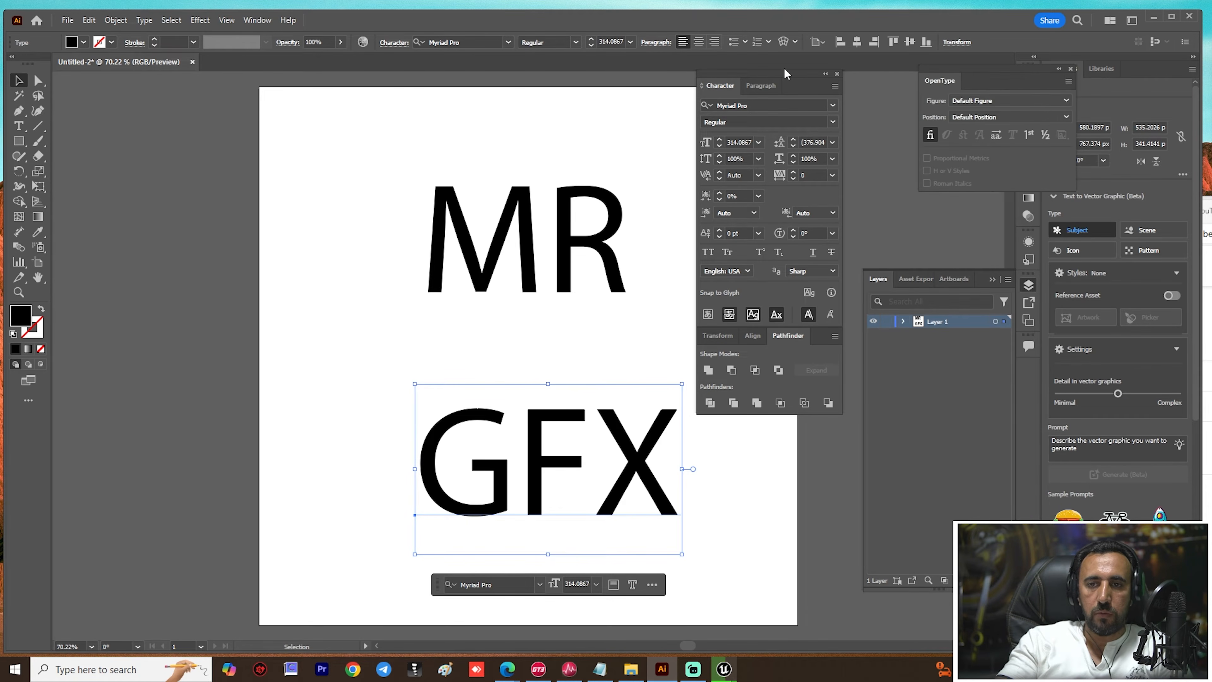
Step: Set the font of the MR text to Mekko Outline
left_click_drag(828, 79, 985, 80)
left_click(562, 245)
double_click(562, 245)
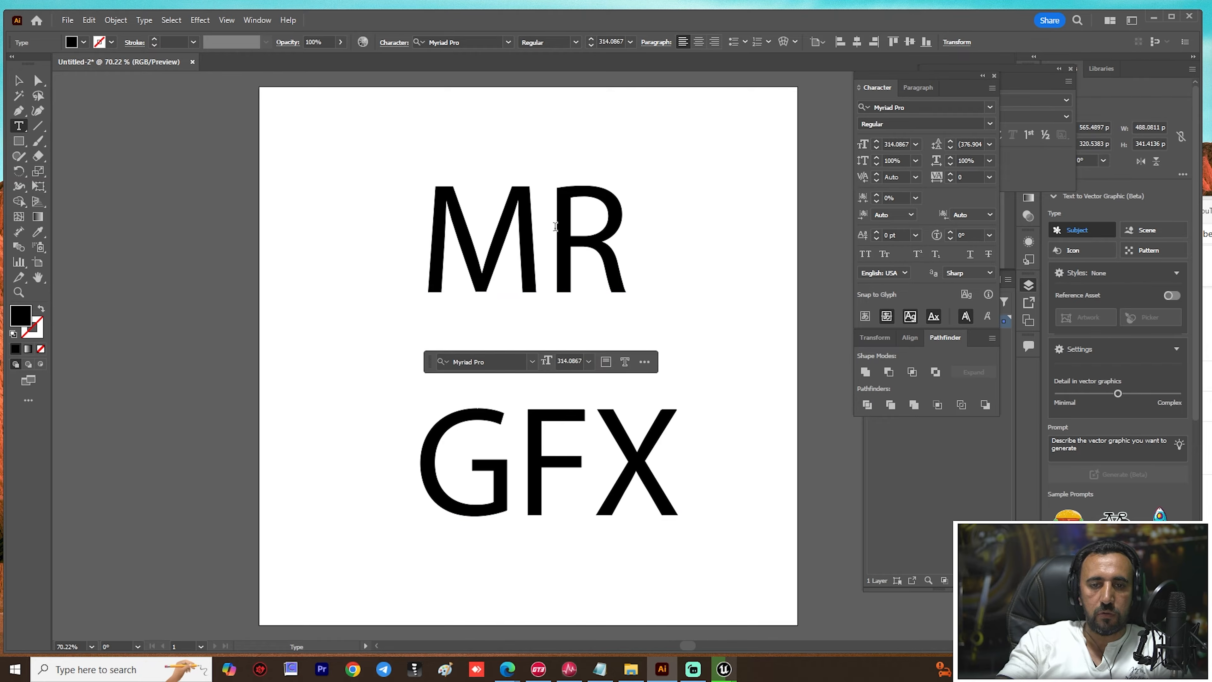
key("ctrl+a")
left_click(508, 43)
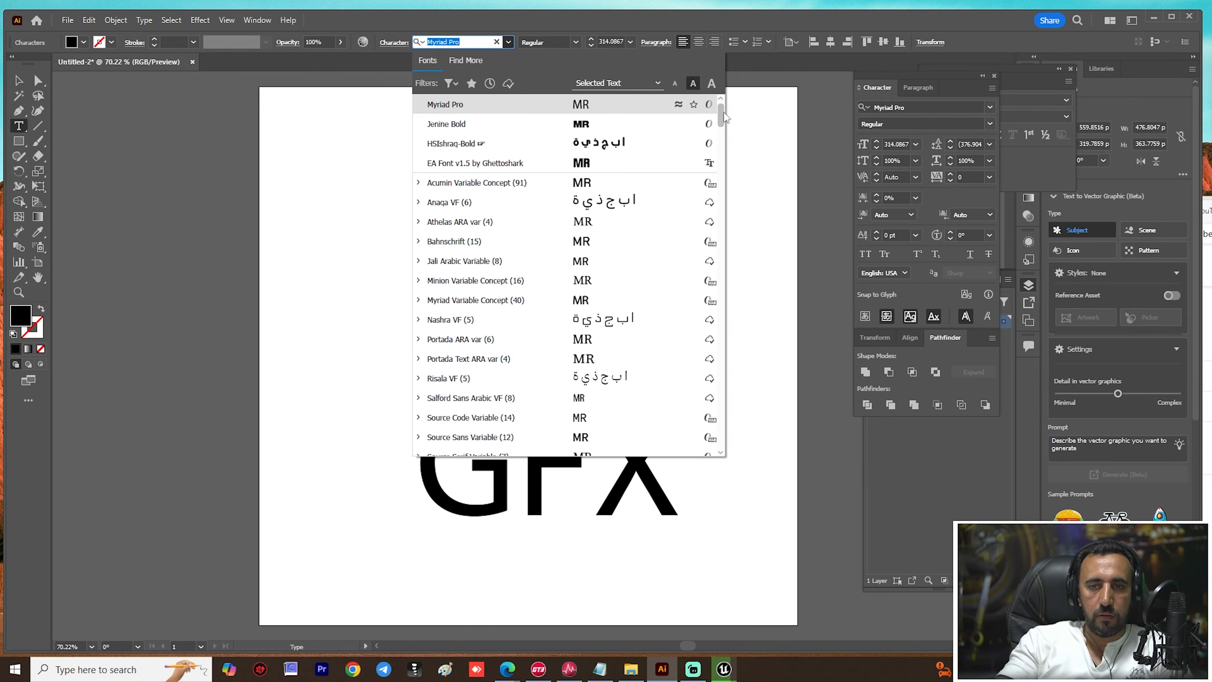
left_click_drag(720, 112, 722, 205)
scroll(722, 205, "down", 7)
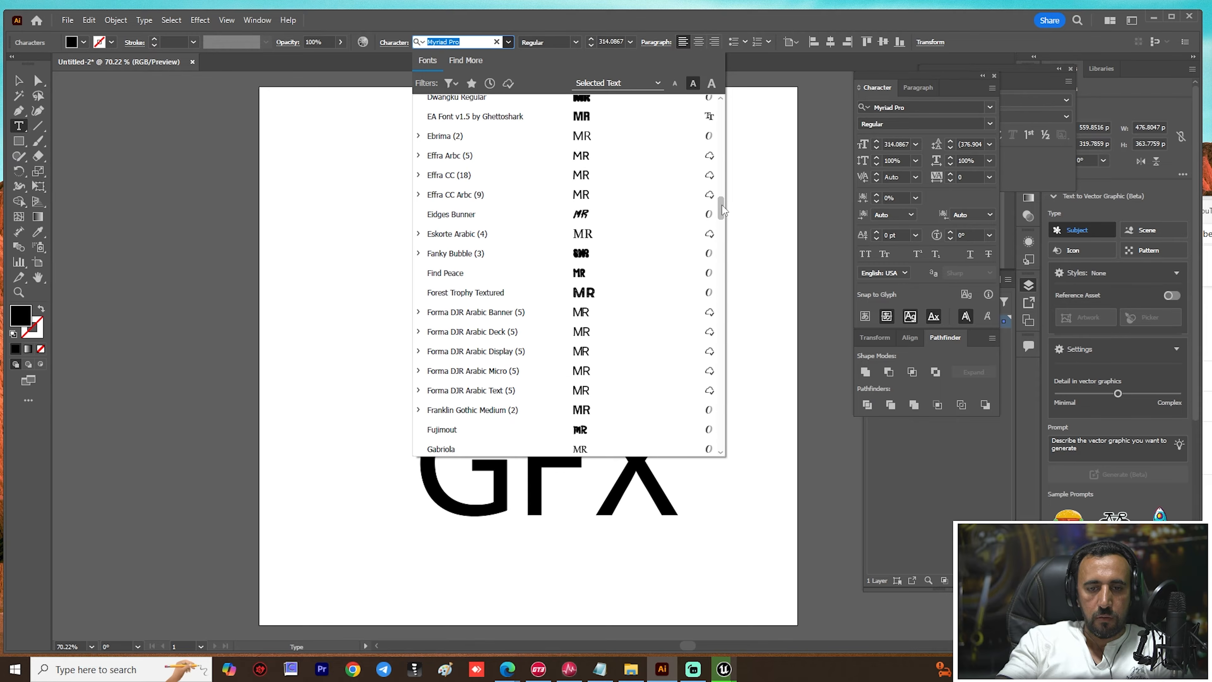
scroll(722, 284, "down", 10)
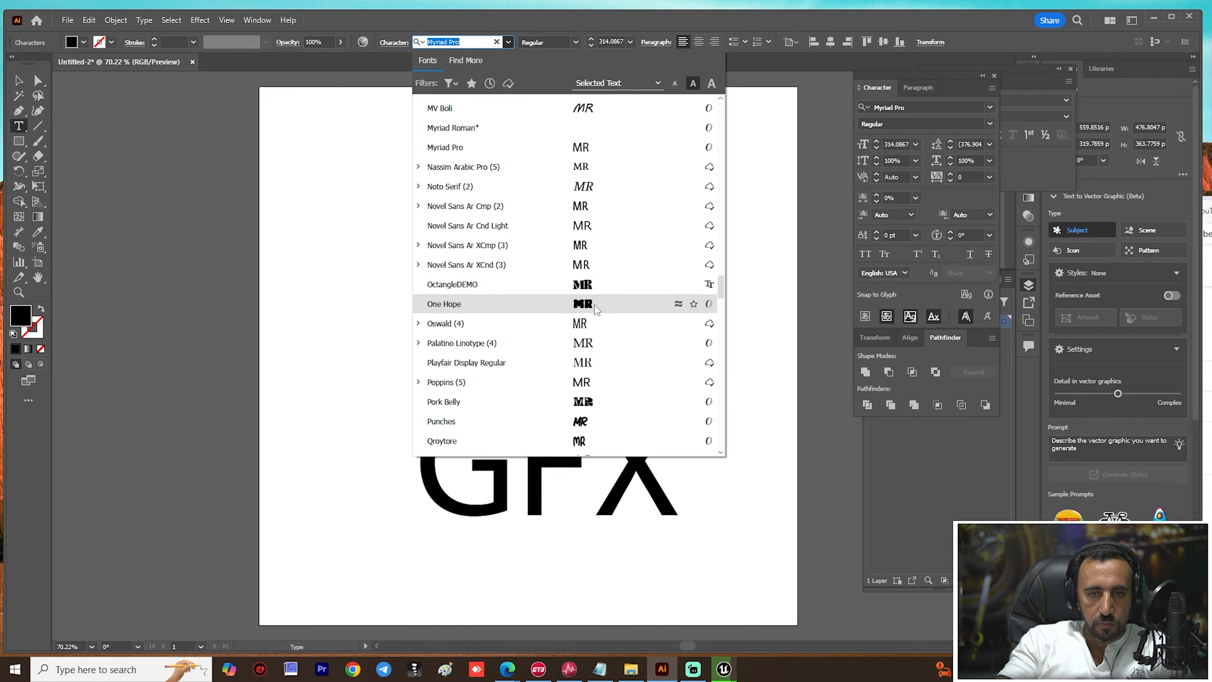
scroll(594, 312, "up", 10)
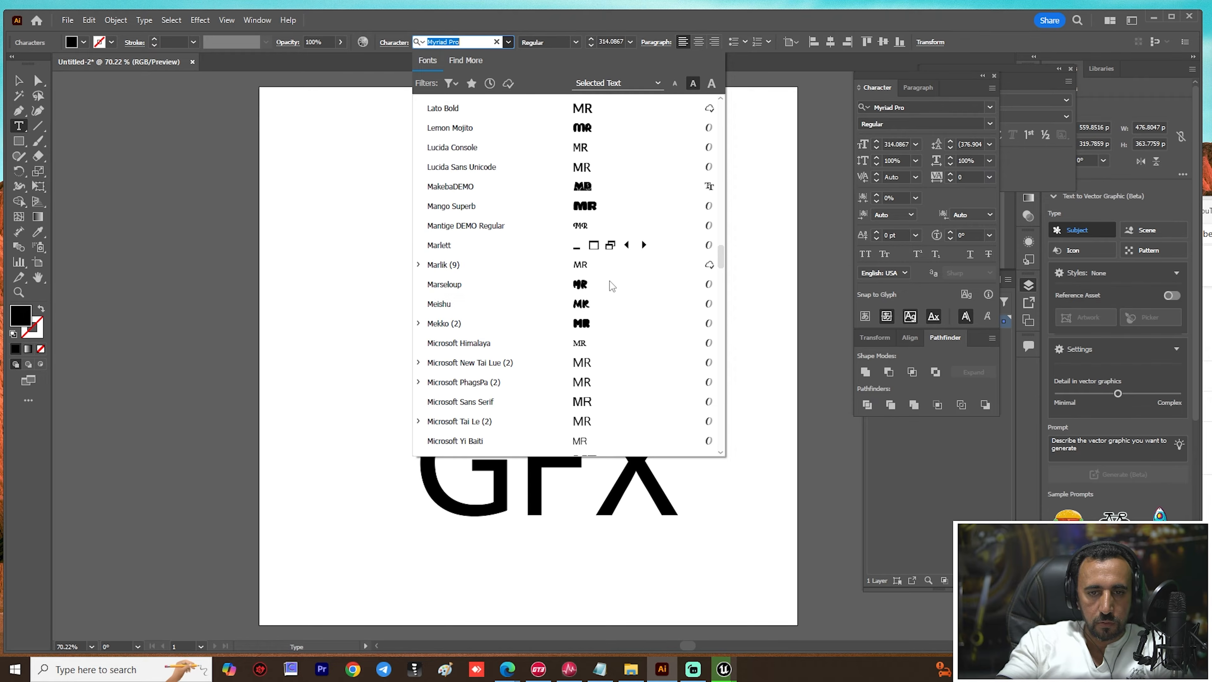
left_click(593, 322)
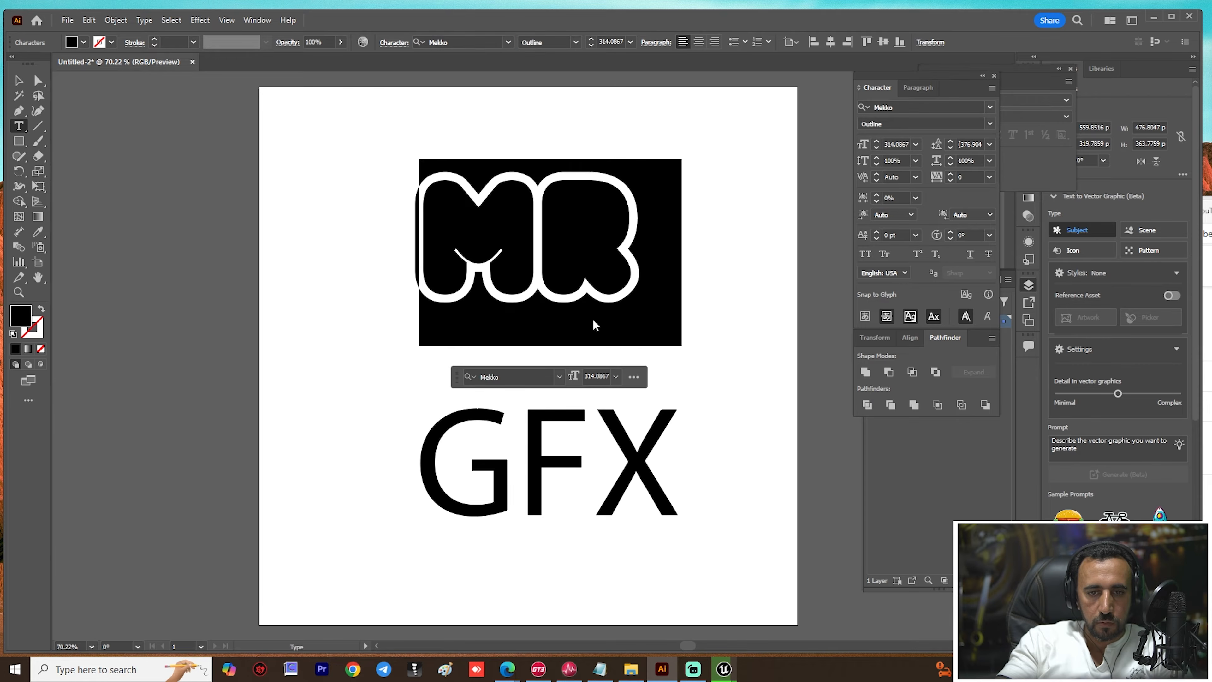
Step: Move the MR text to the artboard's upper left and set its font to Watermelon Sugar Display
left_click(18, 81)
left_click_drag(500, 250, 359, 208)
double_click(390, 186)
key("ctrl+a")
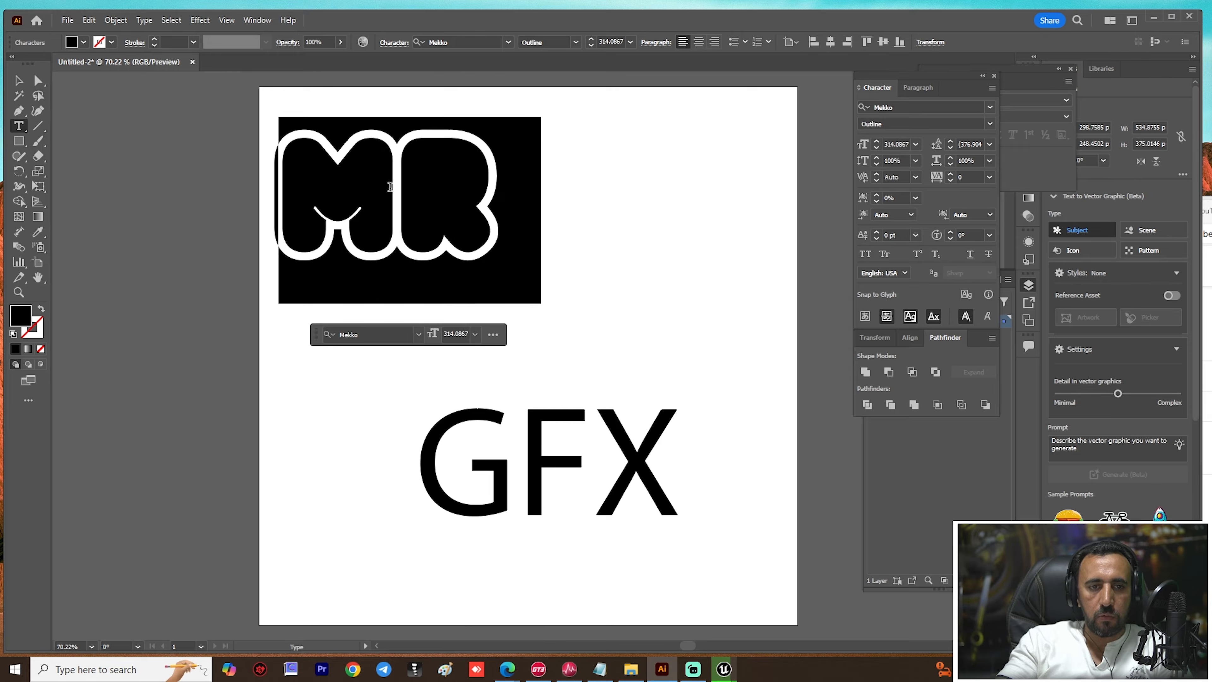
left_click(575, 43)
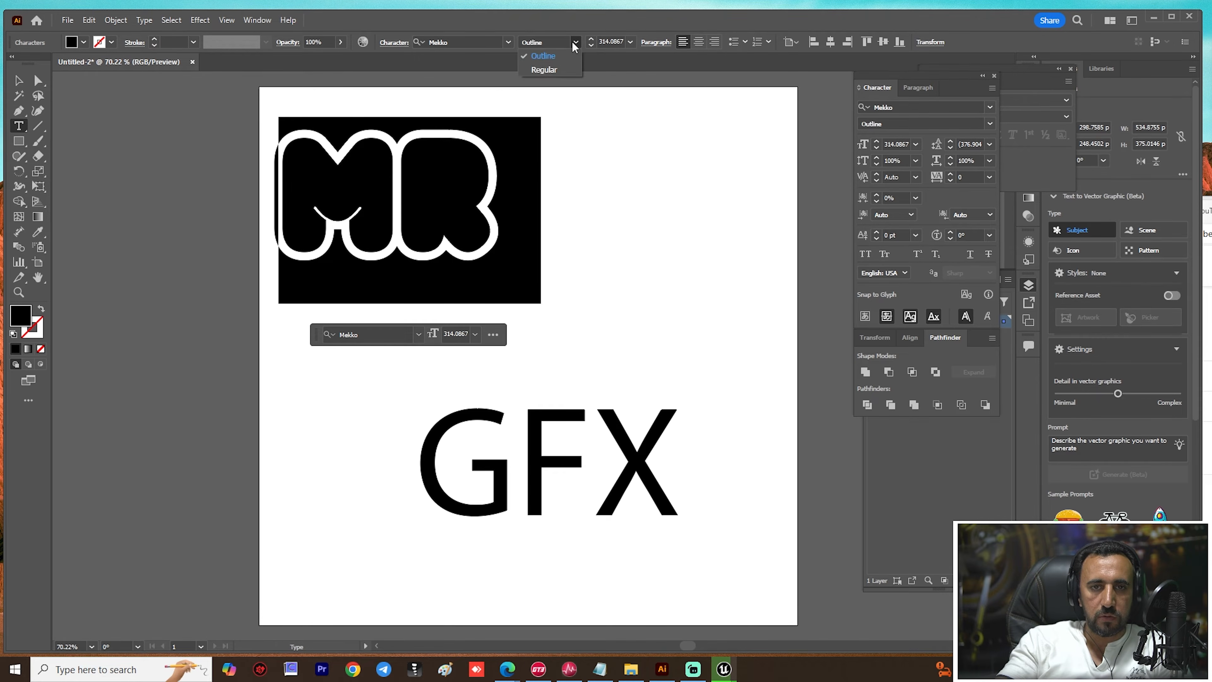
left_click(508, 42)
left_click(508, 42)
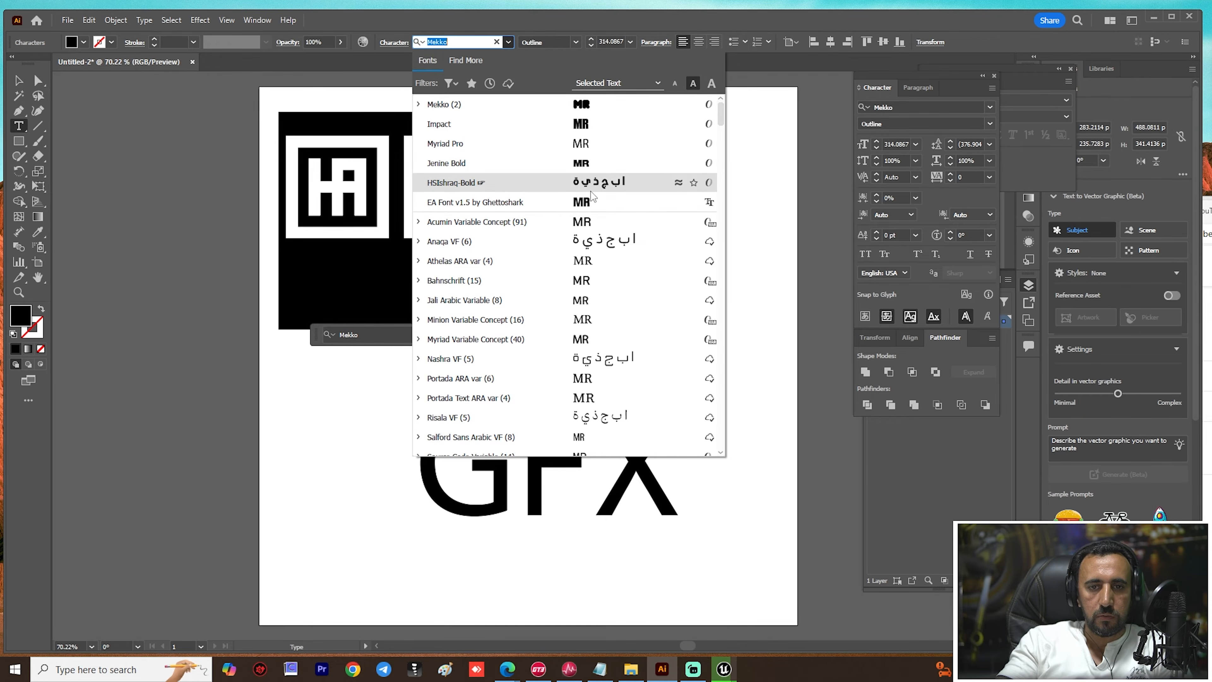
scroll(593, 336, "down", 20)
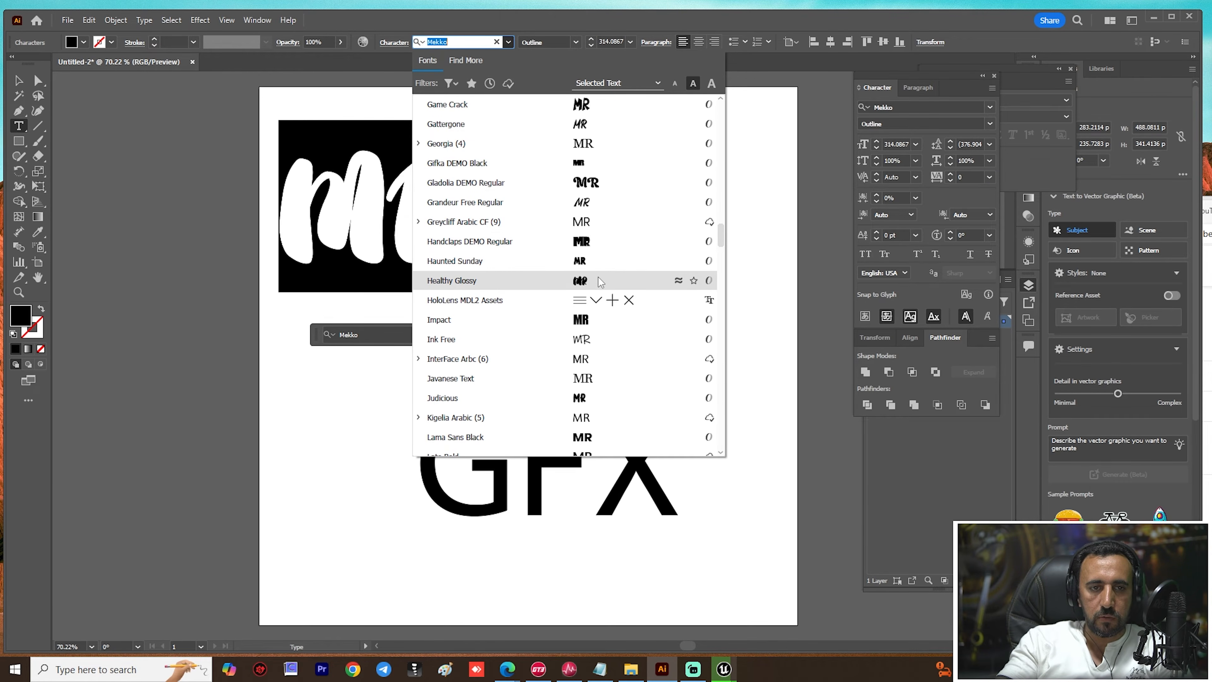
scroll(598, 320, "down", 10)
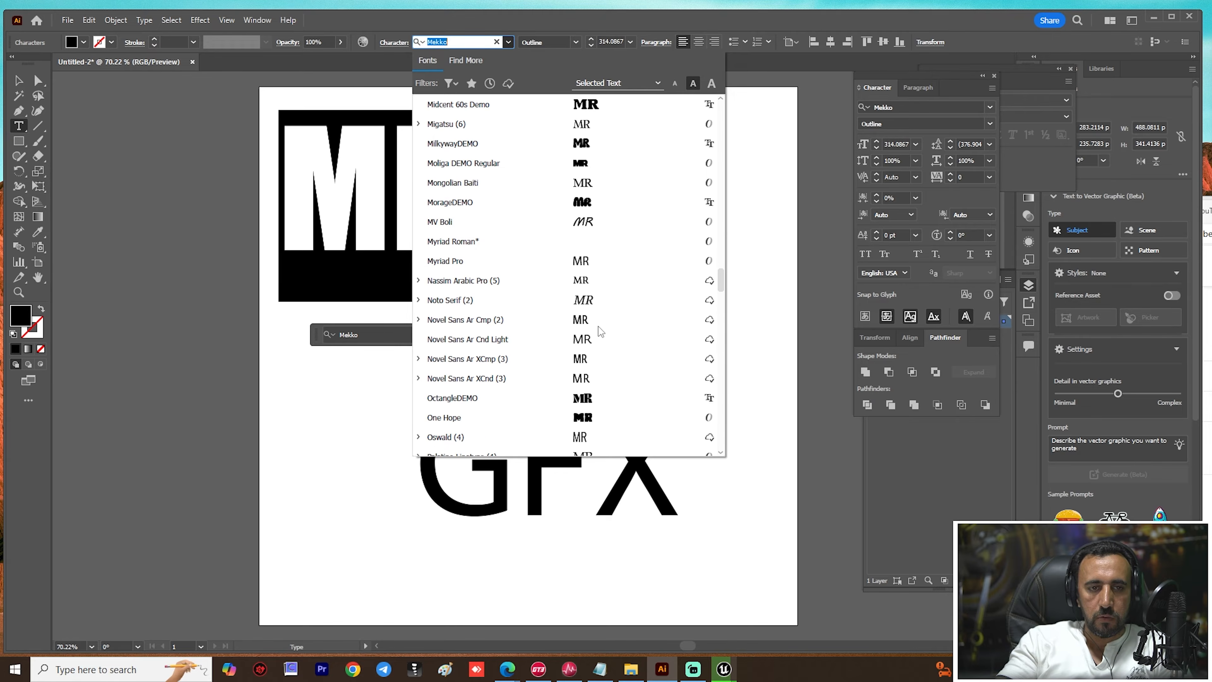
scroll(600, 372, "down", 10)
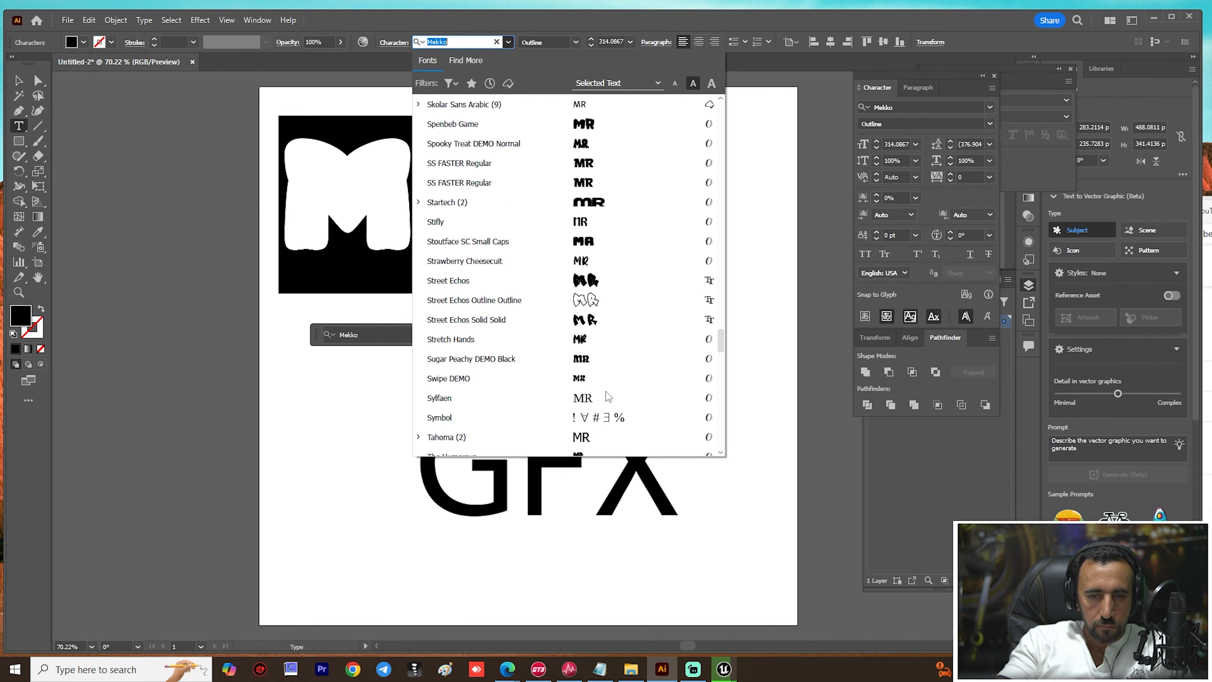
scroll(602, 310, "down", 4)
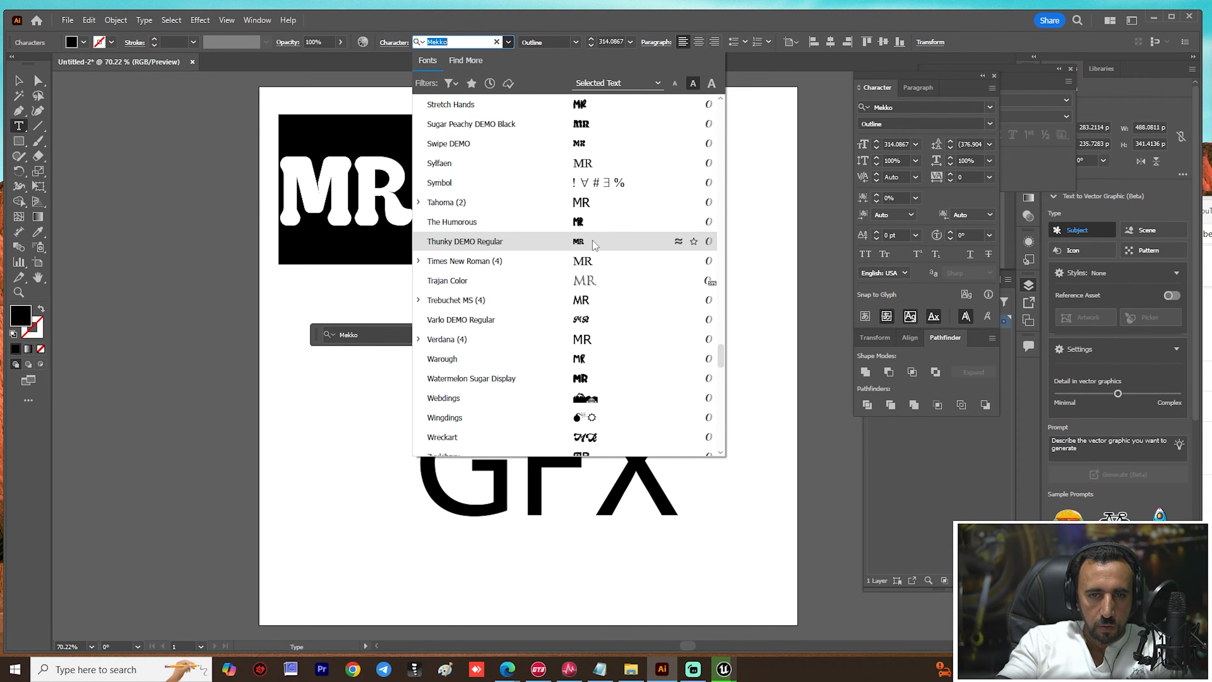
left_click(607, 383)
left_click(21, 82)
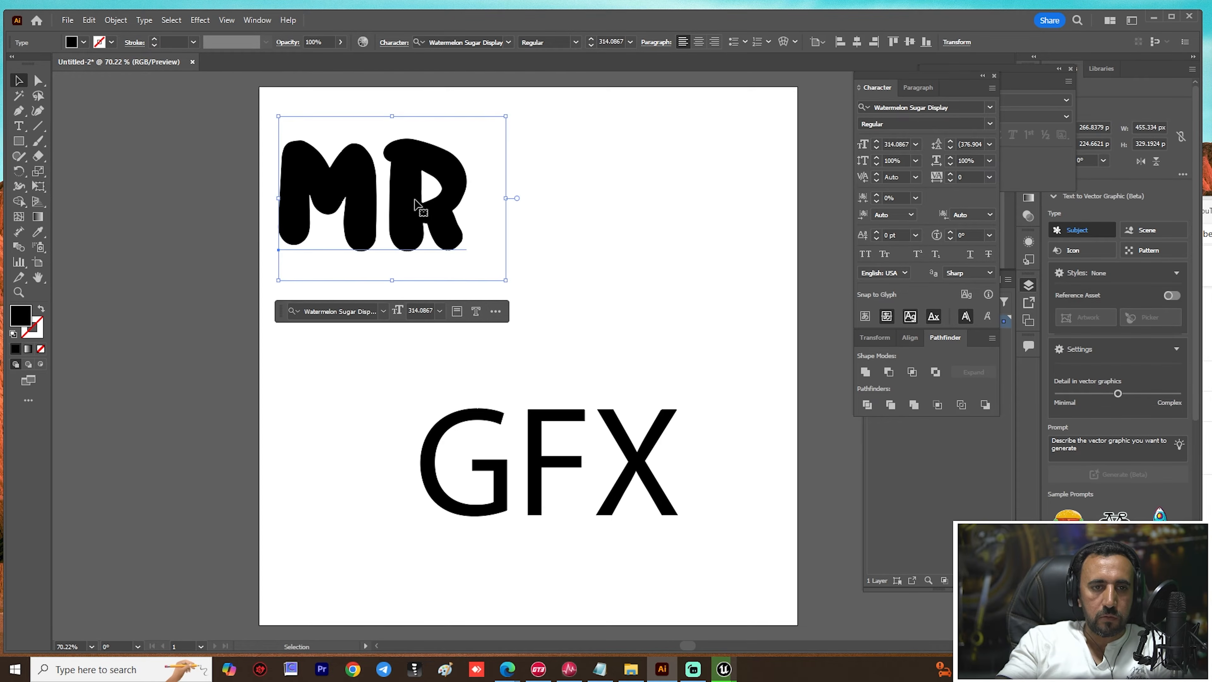
Step: Shift the MR text slightly upward and delete the Myriad Pro GFX text
left_click_drag(440, 198, 452, 167)
left_click_drag(533, 448, 487, 419)
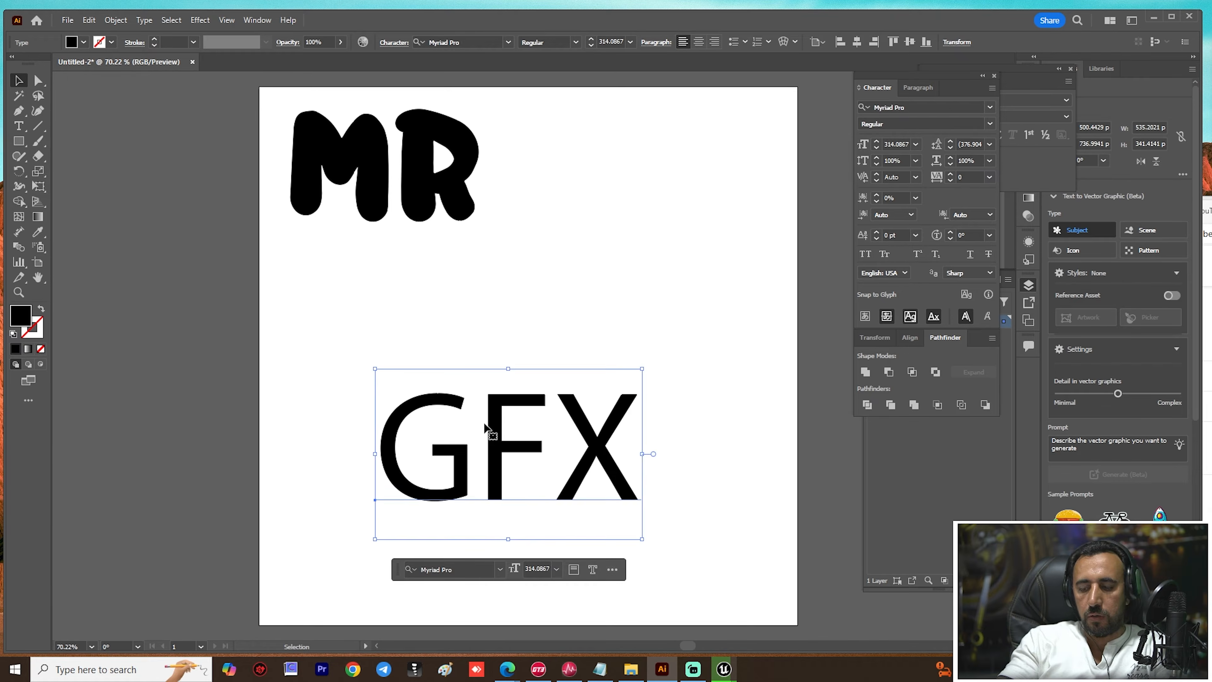
key("Delete")
Step: Duplicate the MR text below the original and replace the copy's wording with "GFX"
left_click_drag(413, 169, 438, 389, "alt")
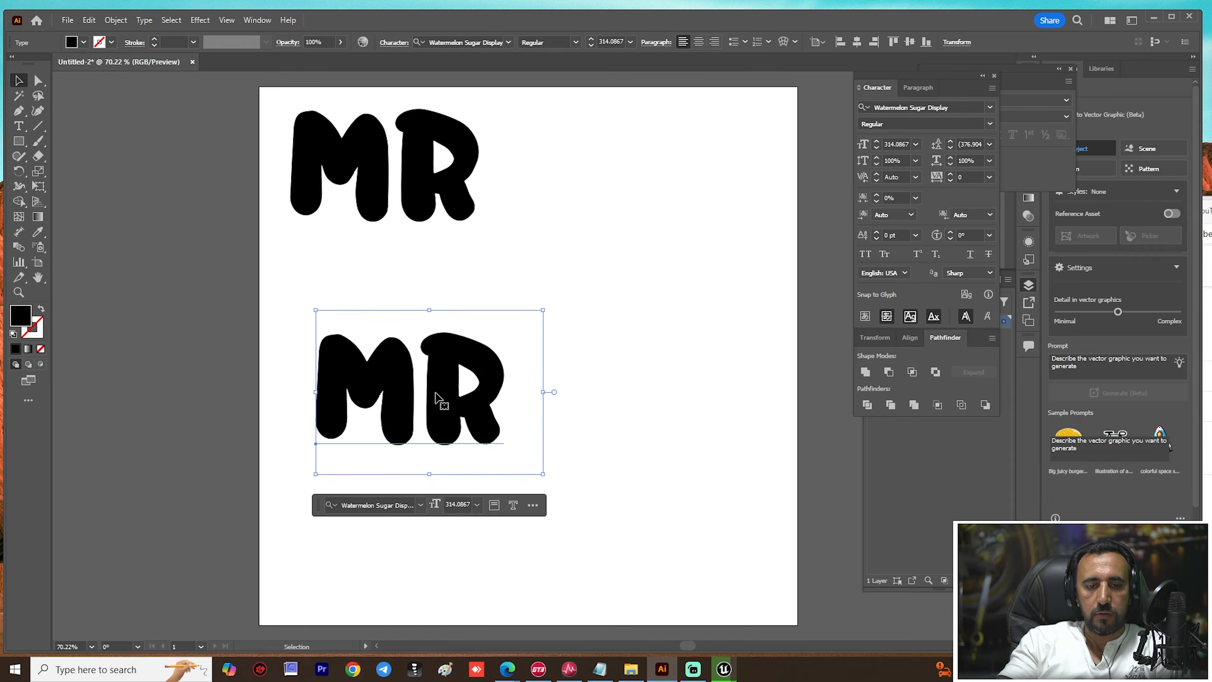
double_click(435, 377)
key("ctrl+a")
type("GFX")
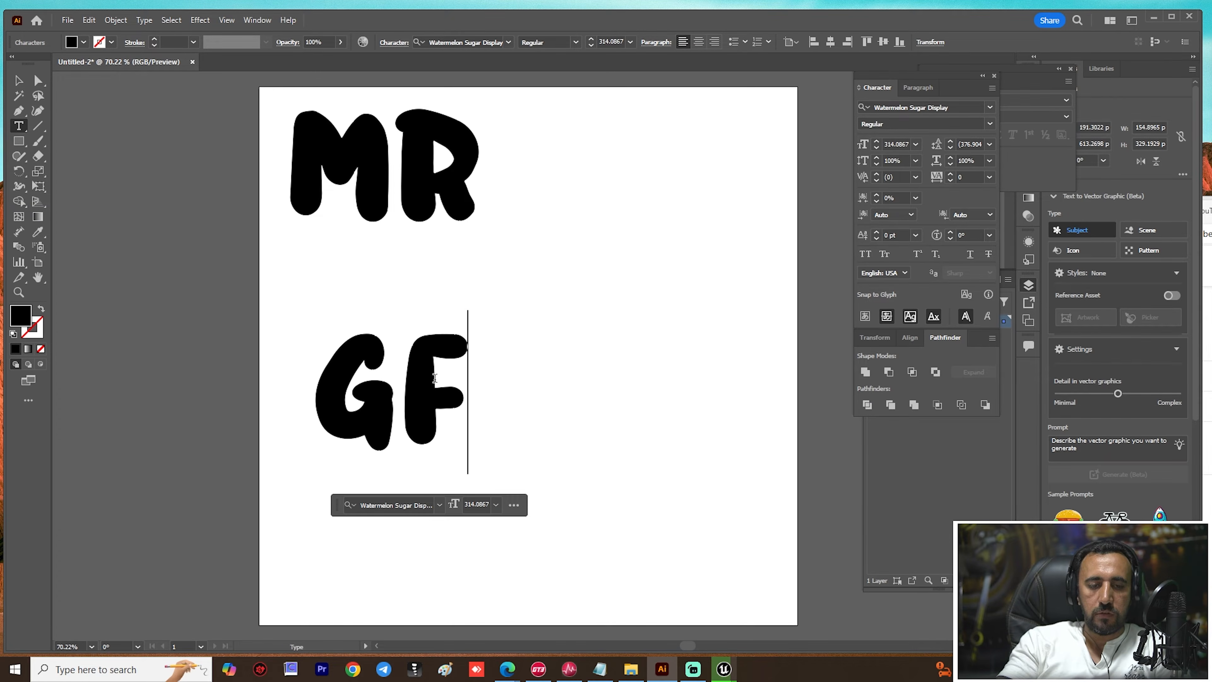
key("Escape")
Step: Set the font of the GFX text to MorageDEMO
double_click(416, 379)
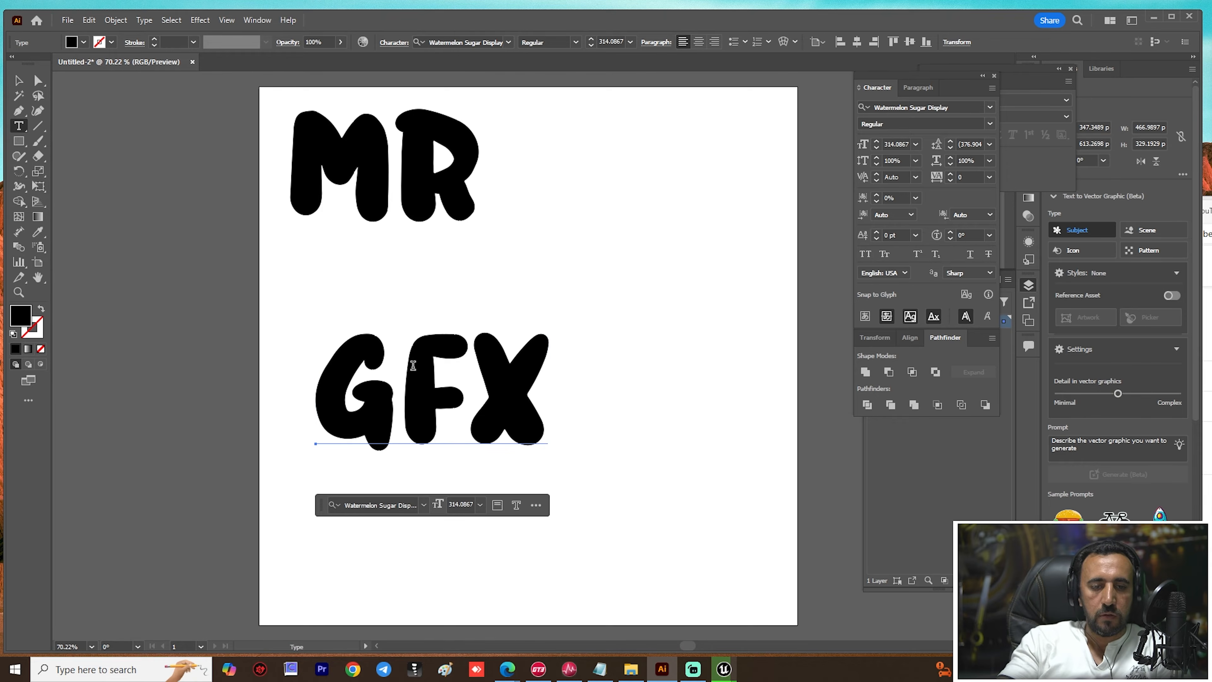
key("ctrl+a")
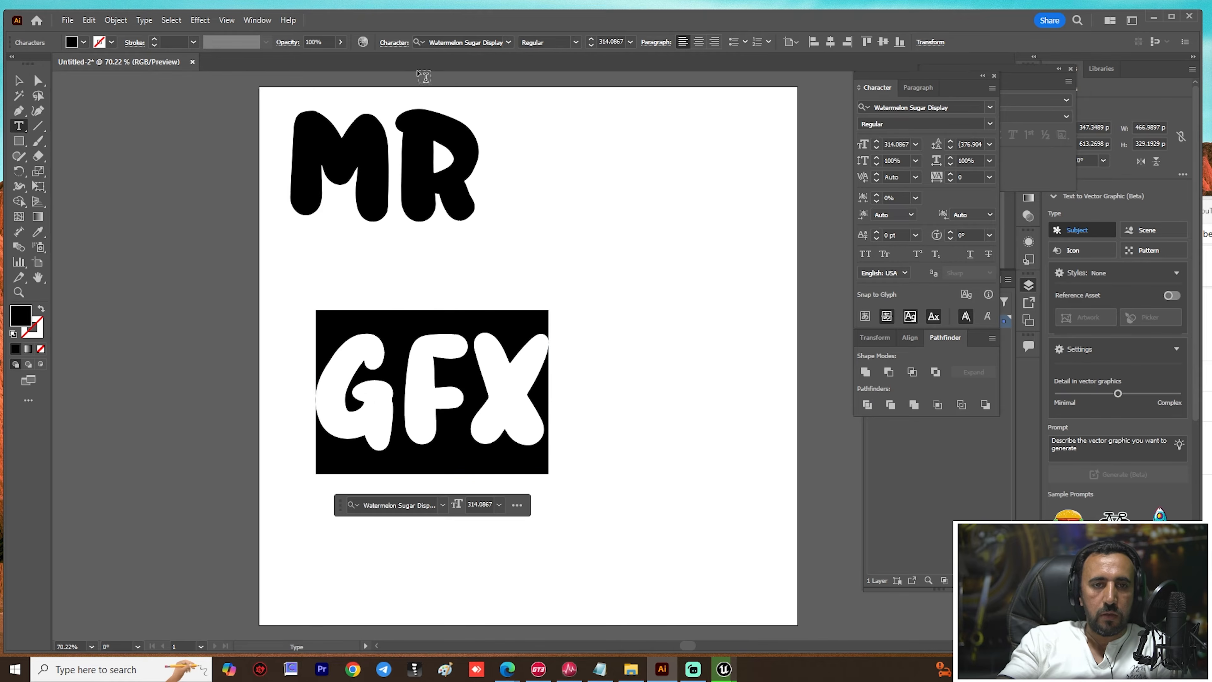
left_click(508, 42)
left_click_drag(721, 115, 722, 282)
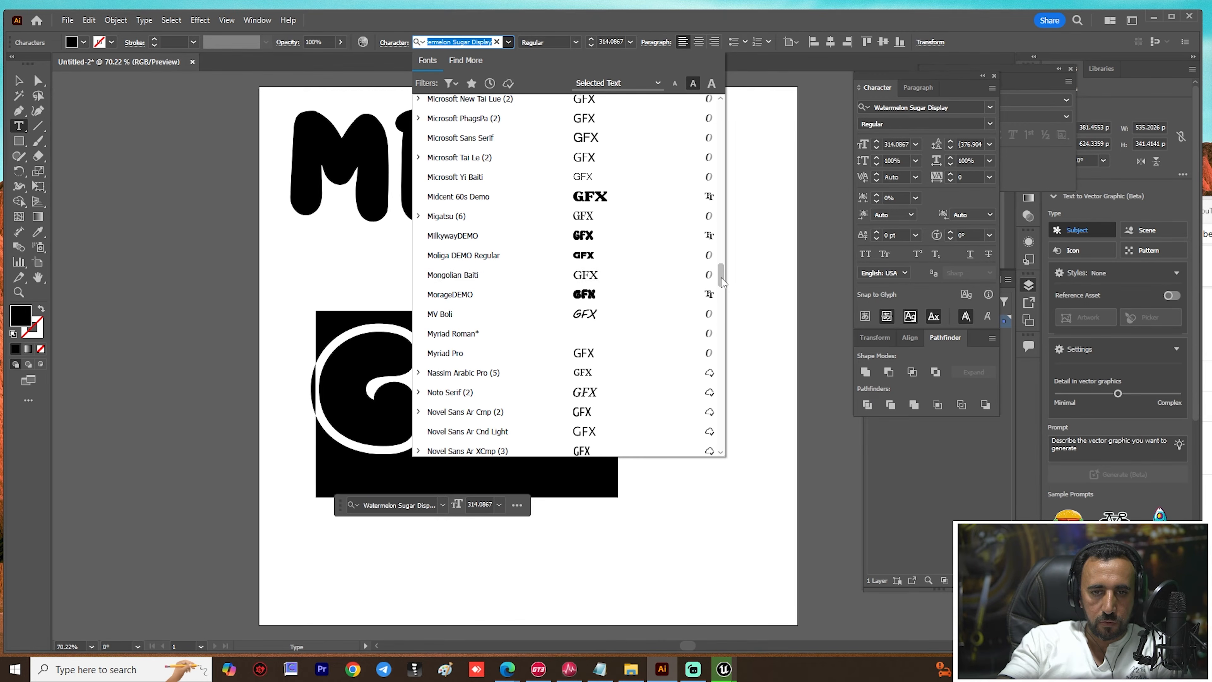
left_click(600, 297)
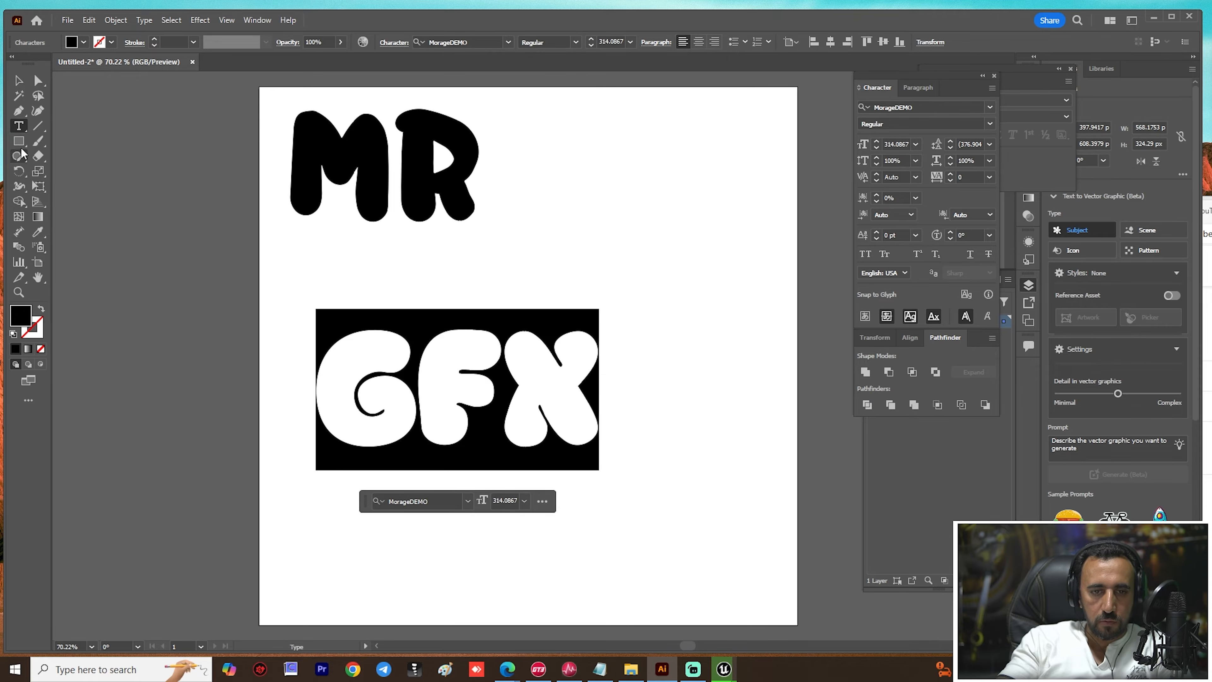
Step: Move the GFX text to the artboard's lower centre and place the MR text just above it
left_click(19, 81)
left_click_drag(499, 377, 589, 470)
left_click_drag(411, 189, 519, 331)
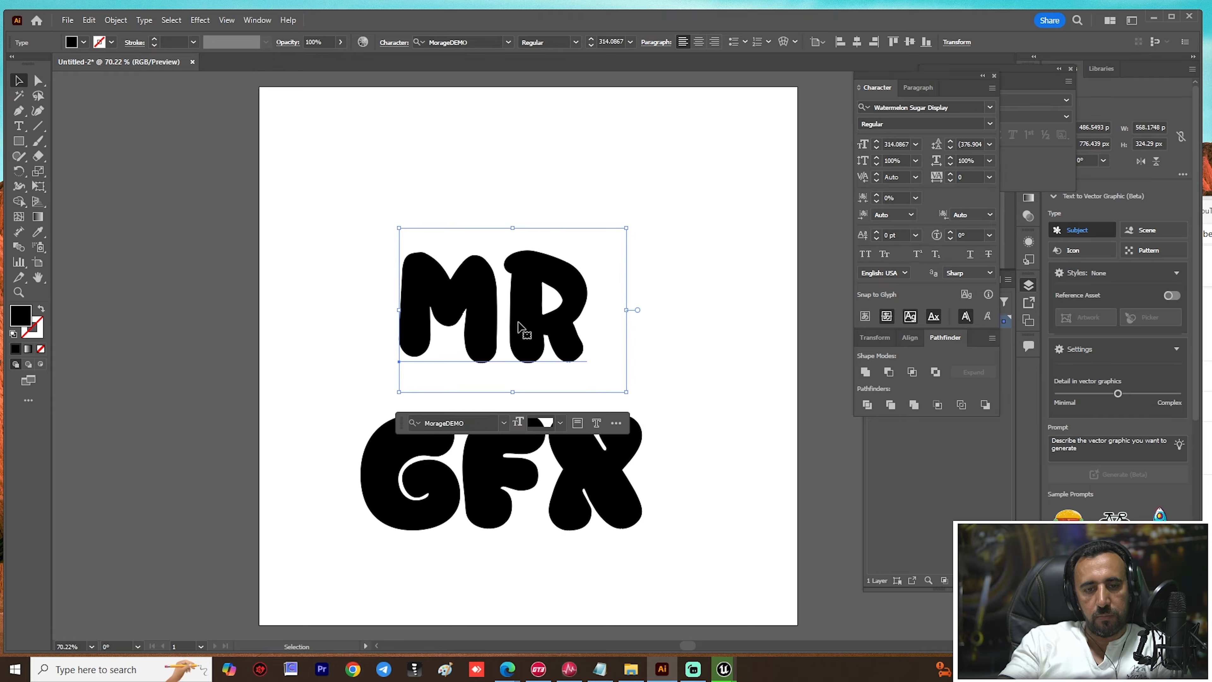
Step: Enlarge the MR text to about 445 pt and scale up the GFX text to span more of the artboard's width
key("ctrl+t")
mouse_move(627, 227)
left_mouse_down()
mouse_move(717, 160)
mouse_move(633, 224)
mouse_move(610, 213)
left_mouse_up()
left_click(559, 448)
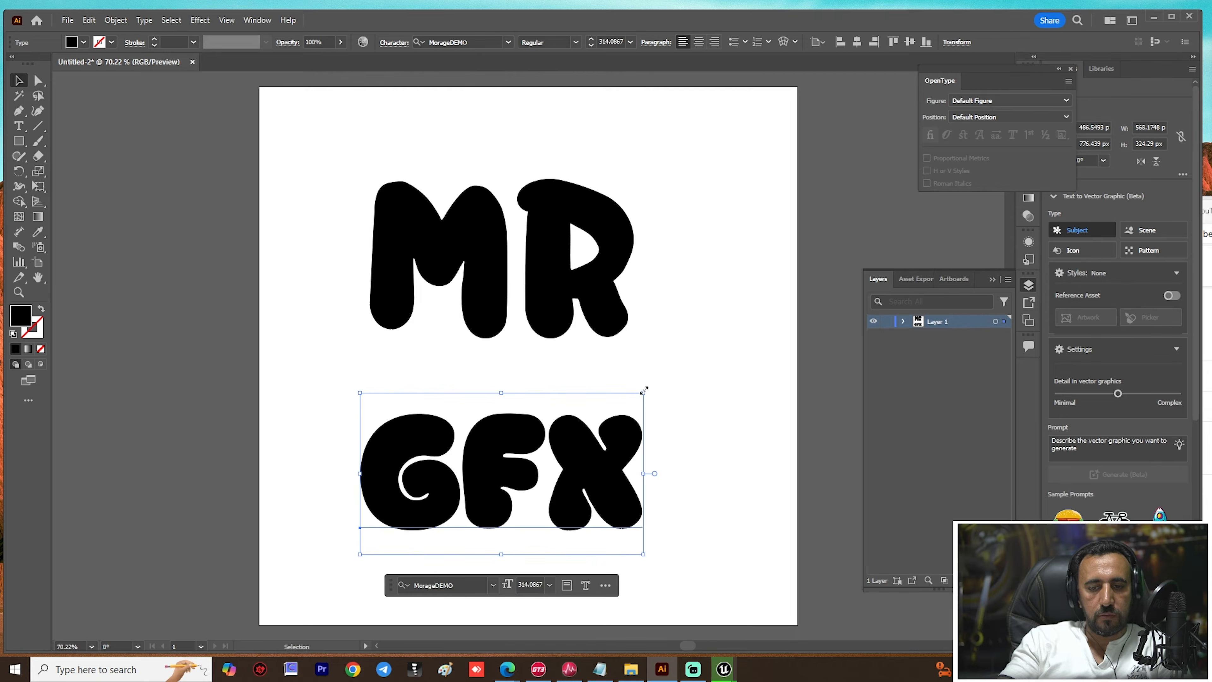
left_click_drag(643, 390, 716, 319)
Step: Reposition the two words so that GFX sits closely beneath MR around the artboard's centre
left_click_drag(685, 413, 623, 443)
left_click_drag(580, 317, 585, 308)
left_click_drag(587, 443, 599, 427)
left_click(619, 278)
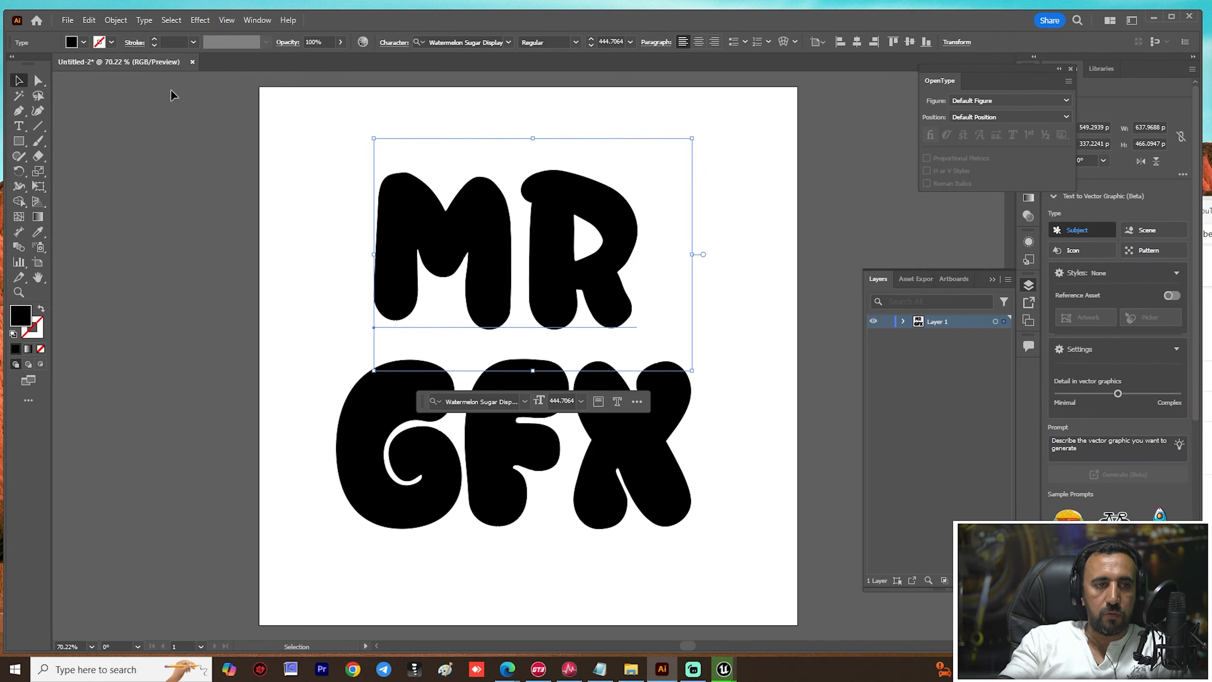
Step: Expand the MR and GFX texts into shapes with Object and Fill enabled, and ungroup them into separate letters
left_click_drag(776, 177, 329, 551)
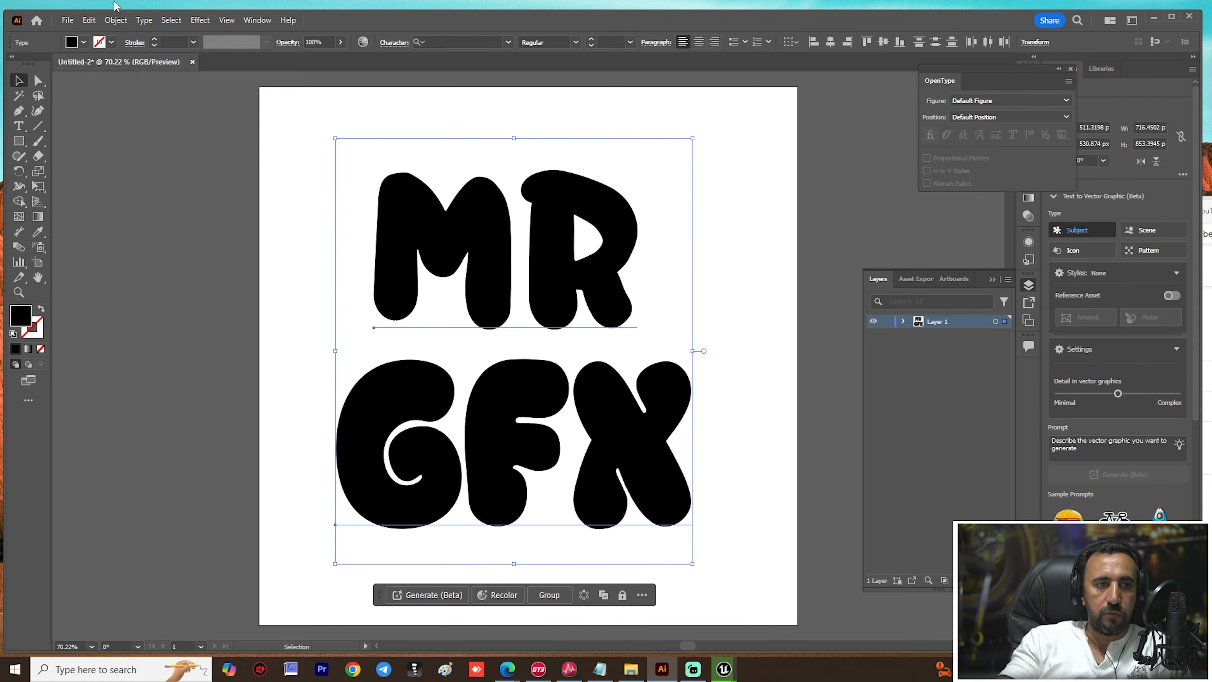
left_click(115, 19)
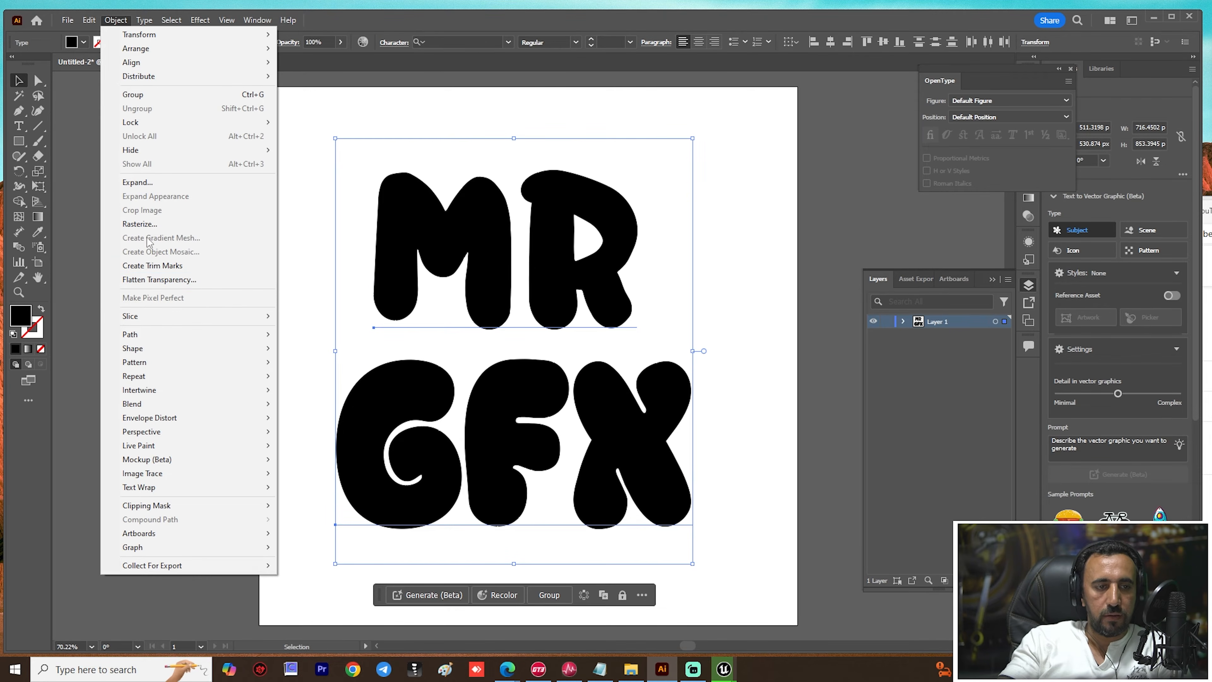
left_click(136, 182)
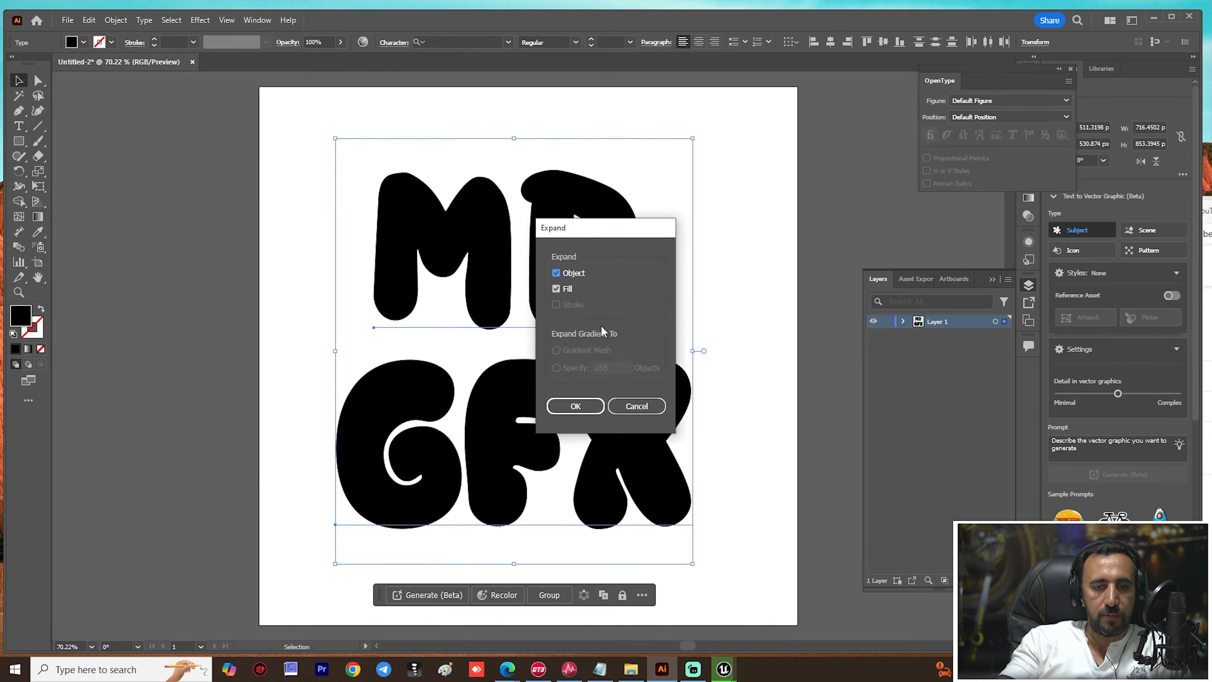
left_click(590, 407)
right_click(551, 248)
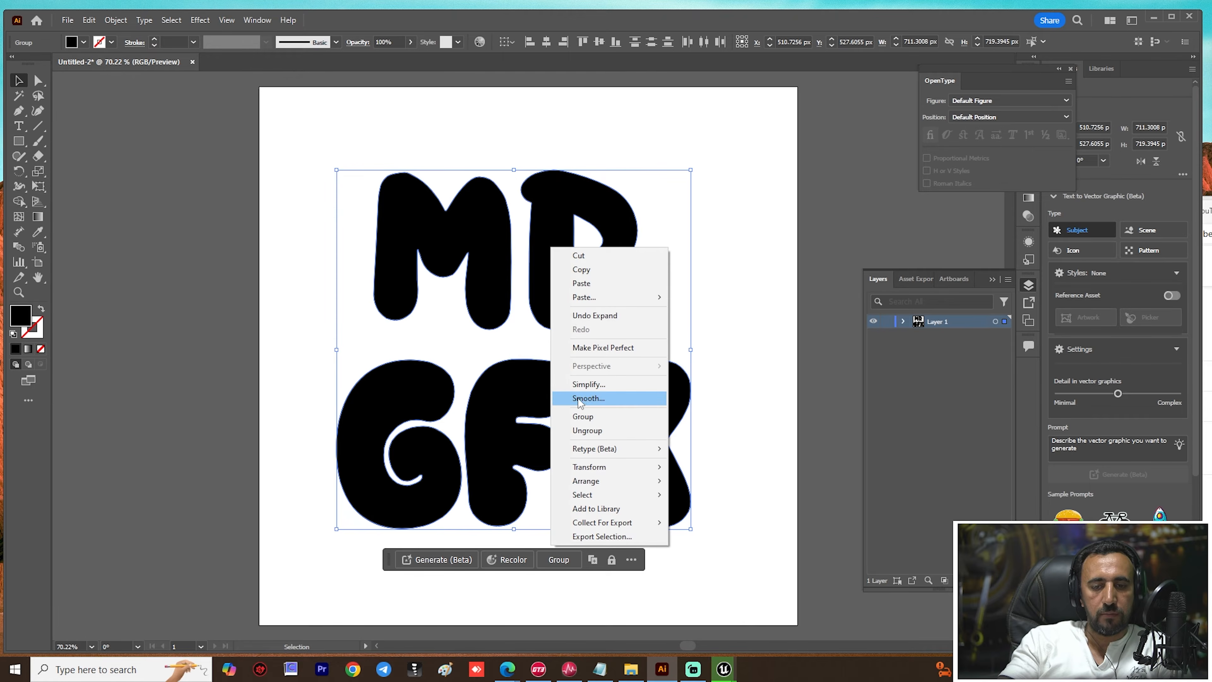
left_click(592, 430)
left_click(744, 194)
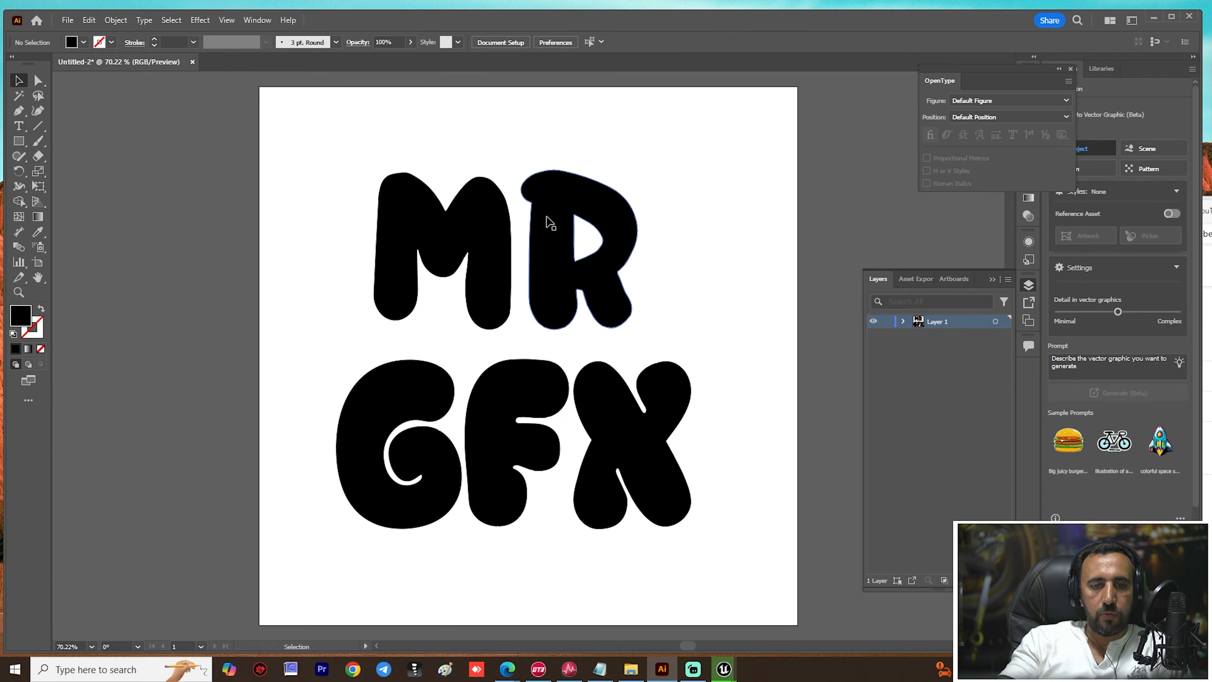
Step: Spread the letters M and R apart across the artboard's upper area, leaving a wide gap between them
left_click_drag(464, 231, 445, 191)
left_click_drag(554, 248, 621, 203)
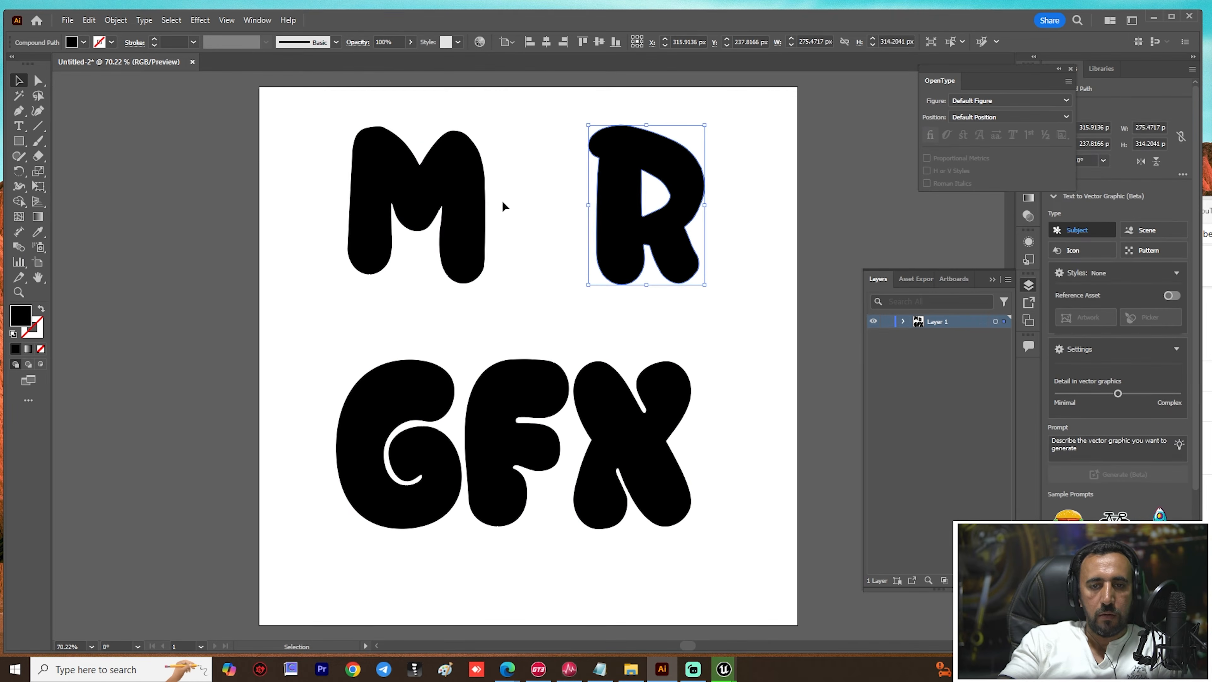
left_click_drag(432, 210, 442, 218)
left_click_drag(603, 214, 603, 226)
left_click_drag(454, 199, 464, 211)
Step: Space out the letters G, F and X along the artboard's lower area so that they no longer crowd each other
left_click_drag(503, 466, 517, 470)
left_click_drag(595, 466, 651, 468)
left_click_drag(438, 449, 407, 464)
left_click_drag(522, 461, 525, 488)
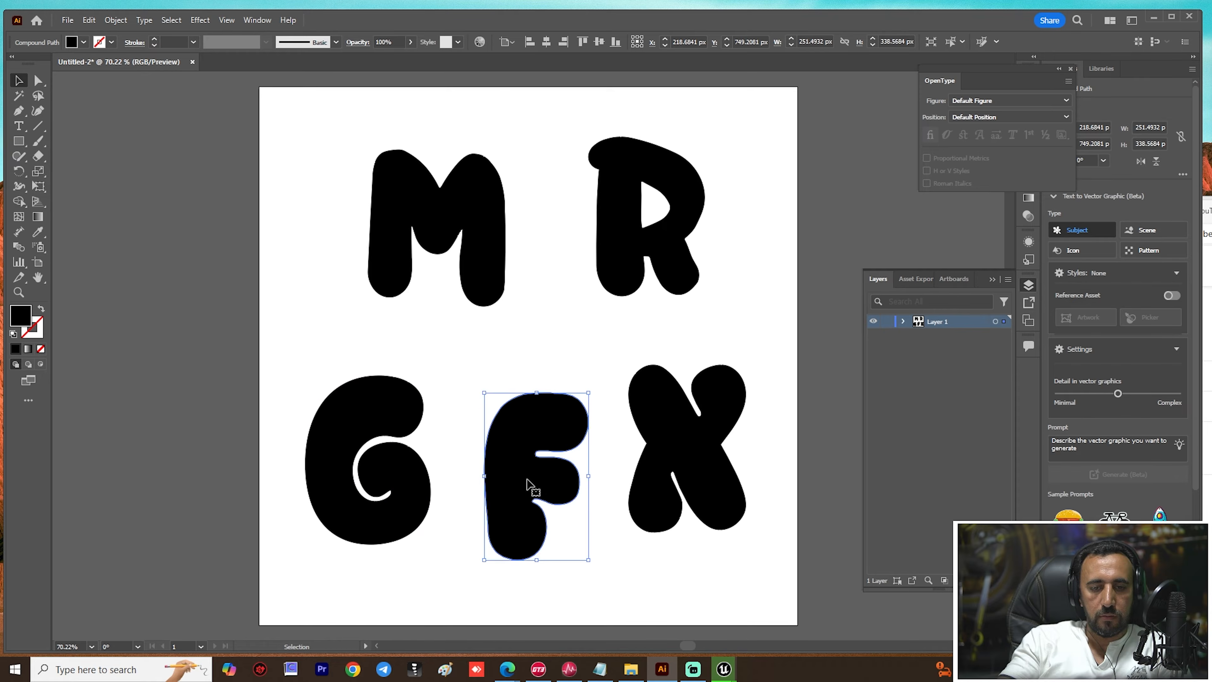
left_click_drag(670, 462, 675, 481)
Step: Scale all five letters down proportionally together and centre them on the artboard
left_click_drag(765, 165, 300, 563)
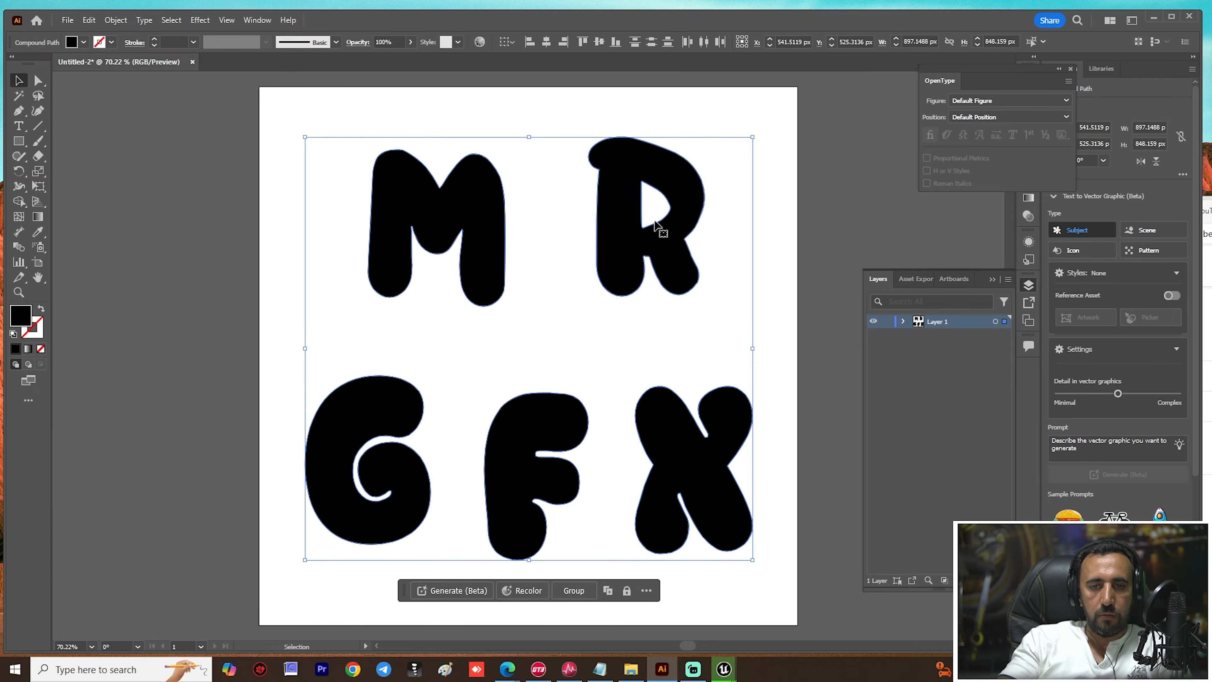
left_click_drag(752, 138, 634, 249, "shift")
left_click_drag(583, 285, 635, 230)
left_click(611, 149)
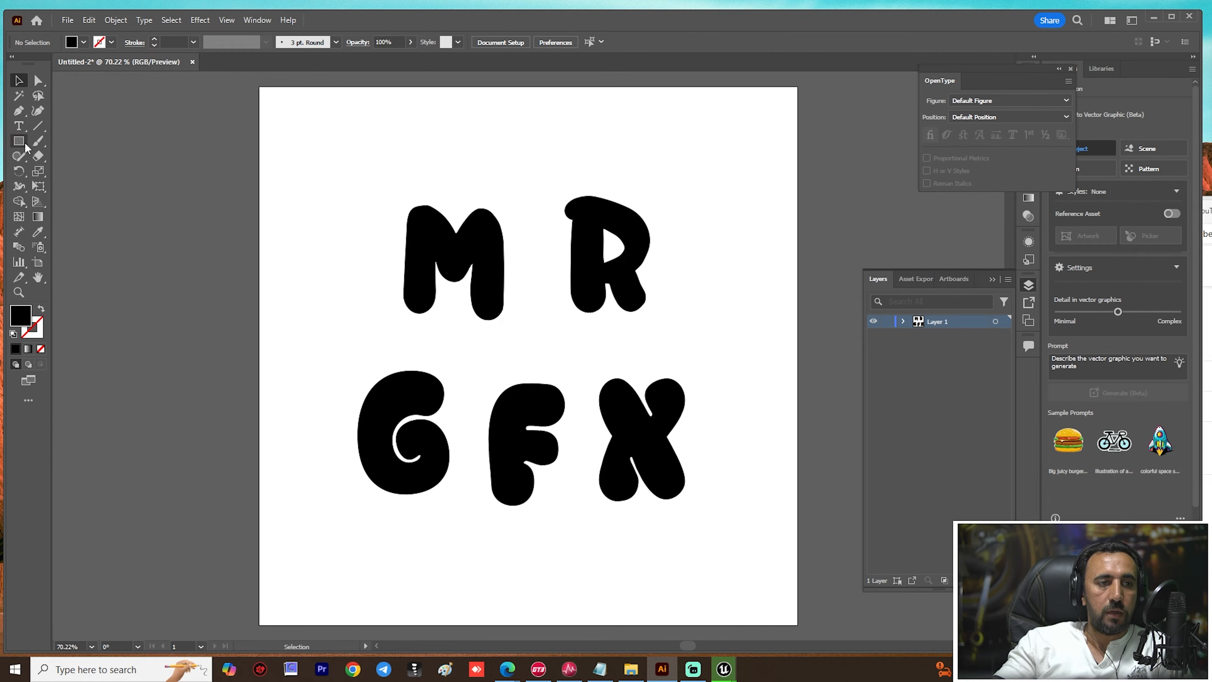
left_click(66, 21)
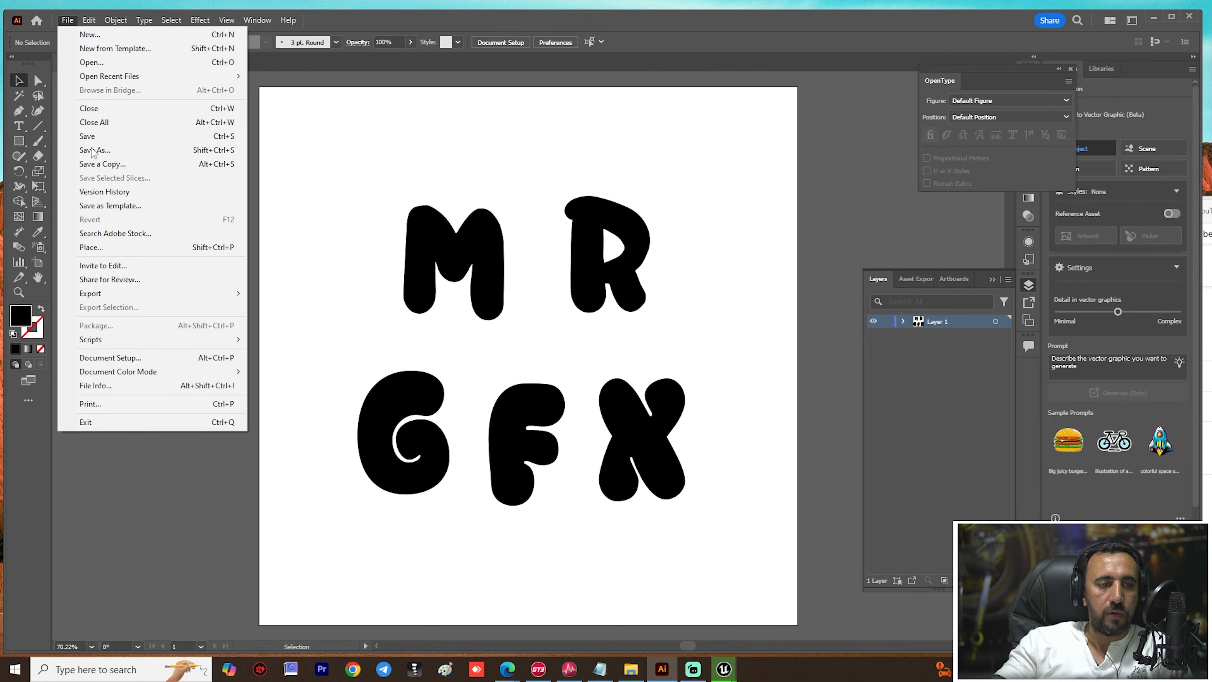
mouse_move(115, 296)
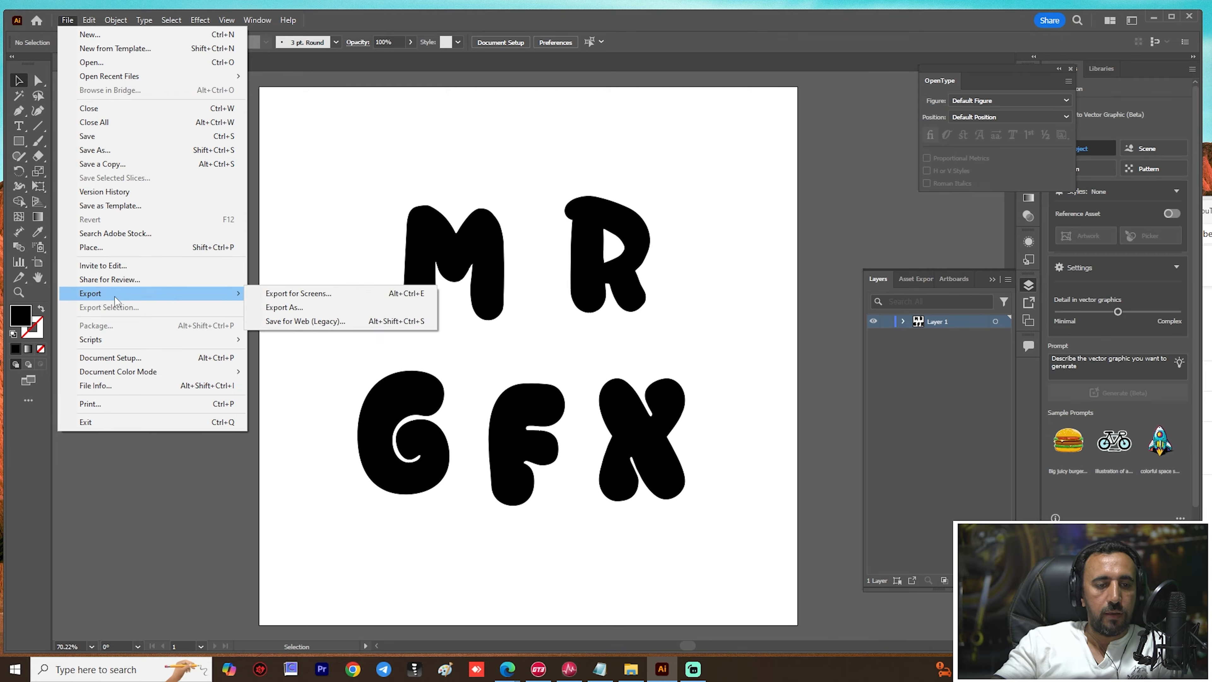
left_click(291, 308)
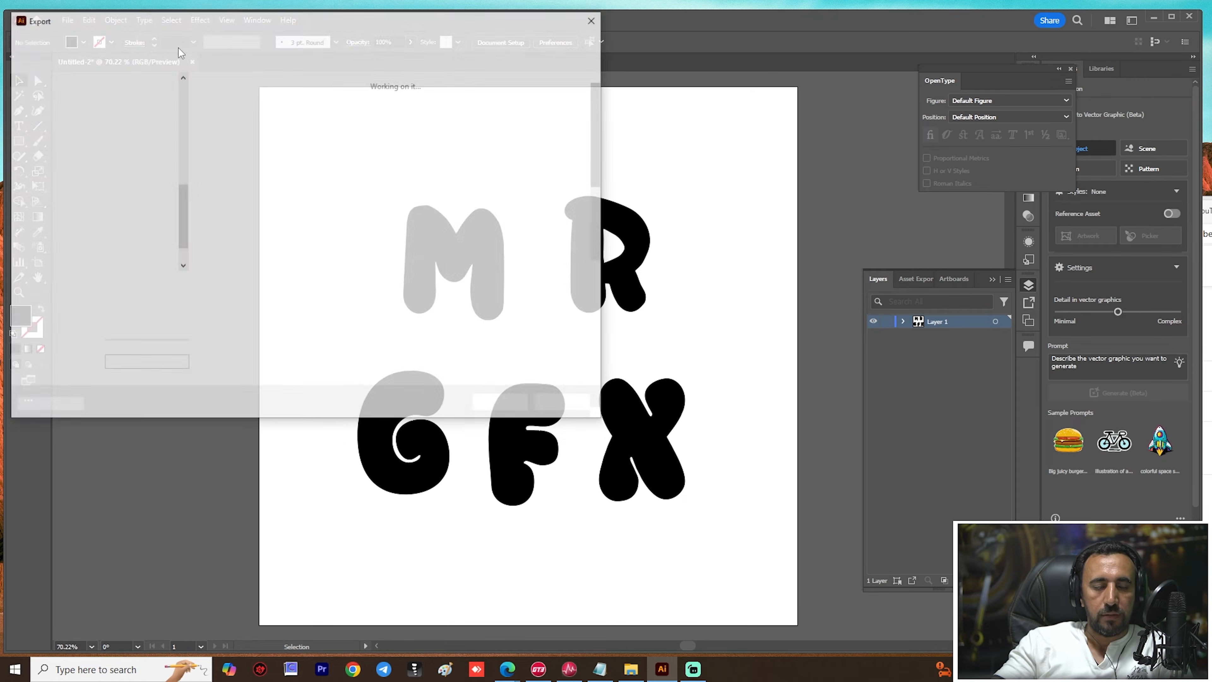
Step: Start a Save for Web export of the lettering as JPEG and create a Desktop folder named 3d as its destination
left_click(66, 20)
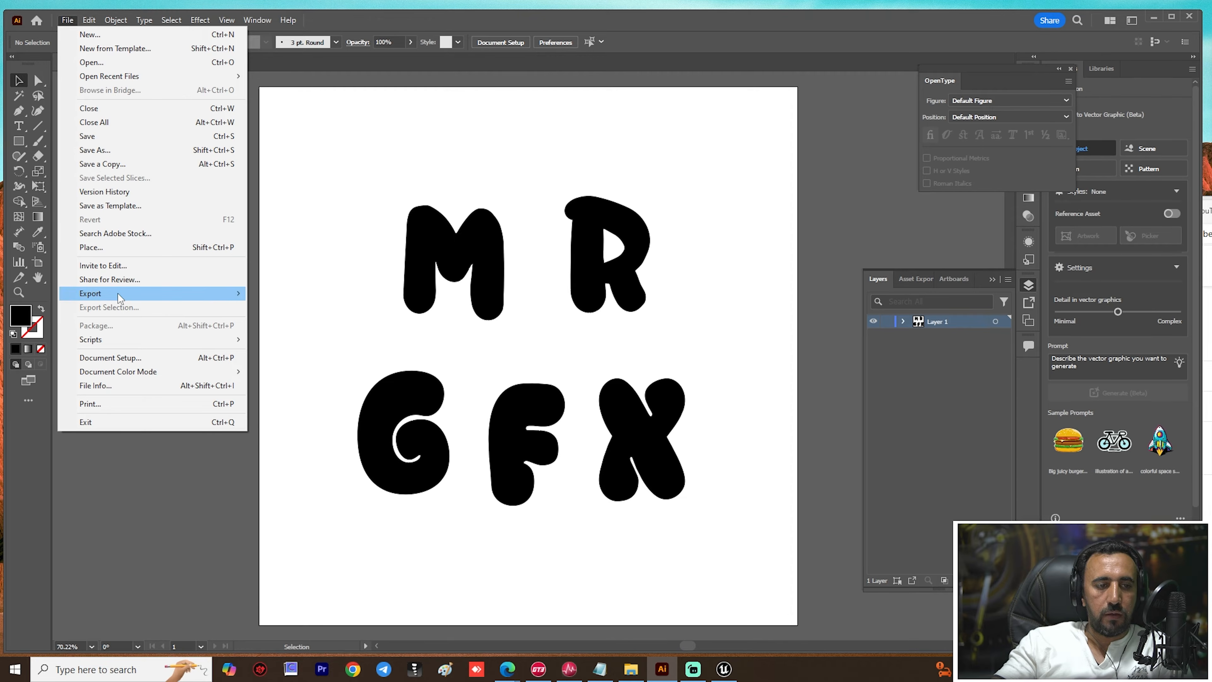
mouse_move(145, 293)
left_click(305, 321)
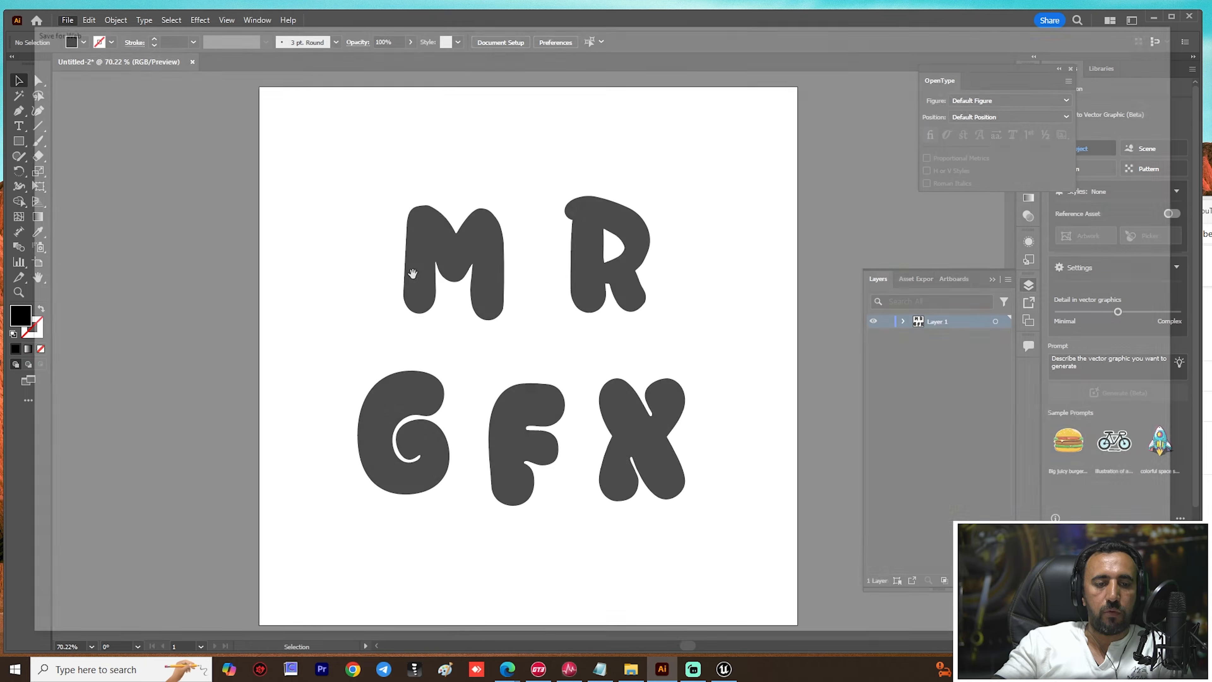
left_click_drag(633, 379, 617, 182)
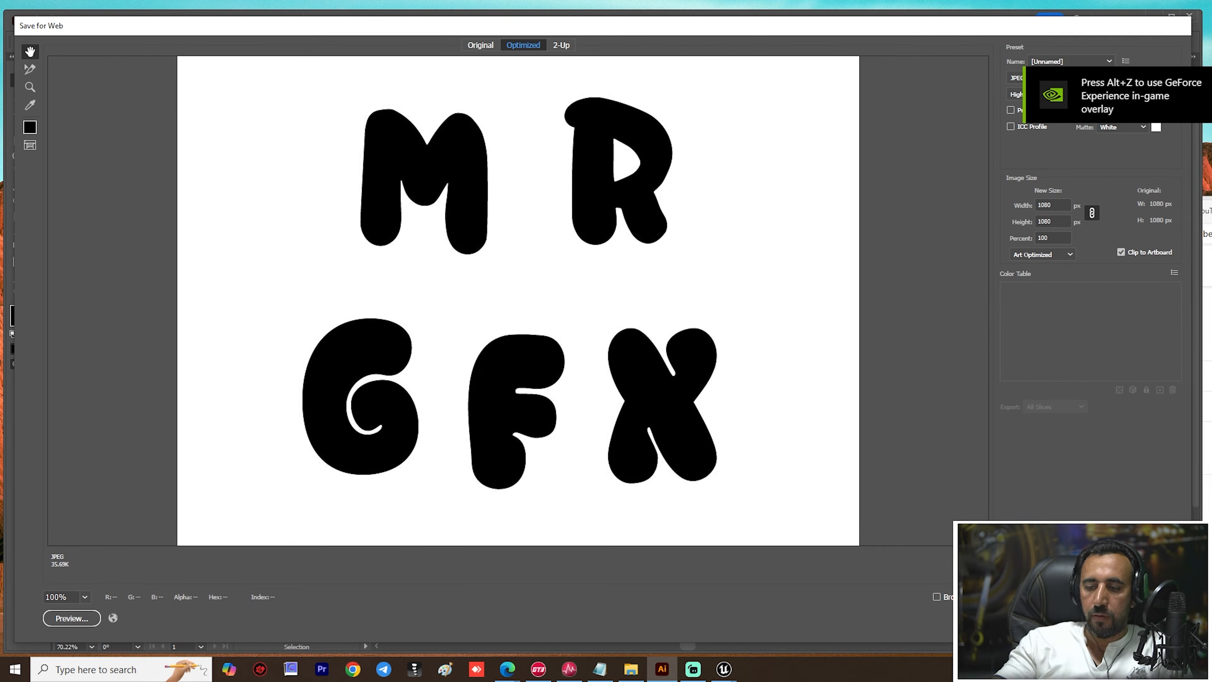
left_click(1023, 618)
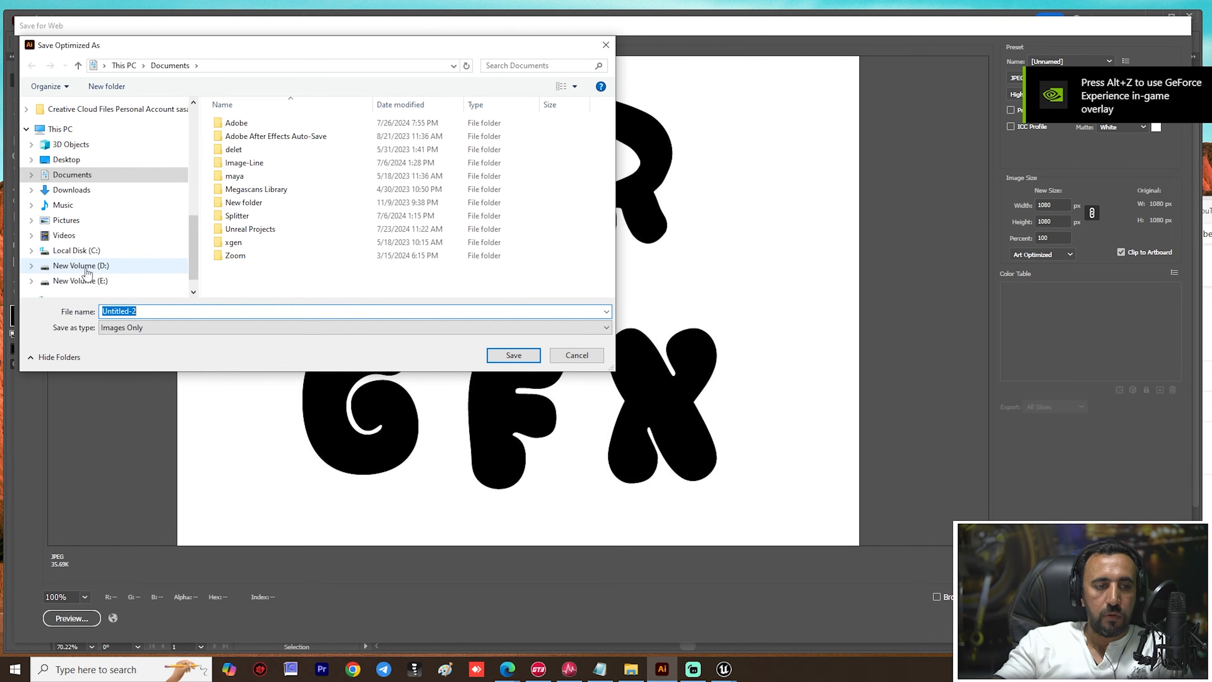
left_click(75, 164)
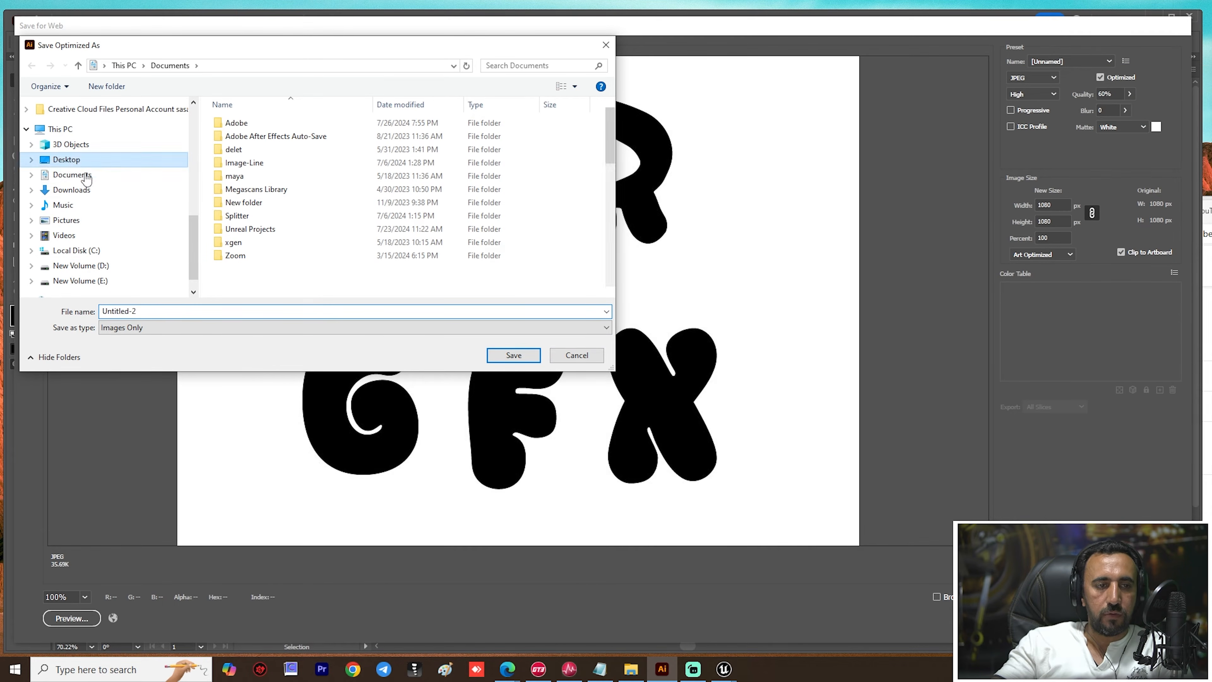
left_click(108, 87)
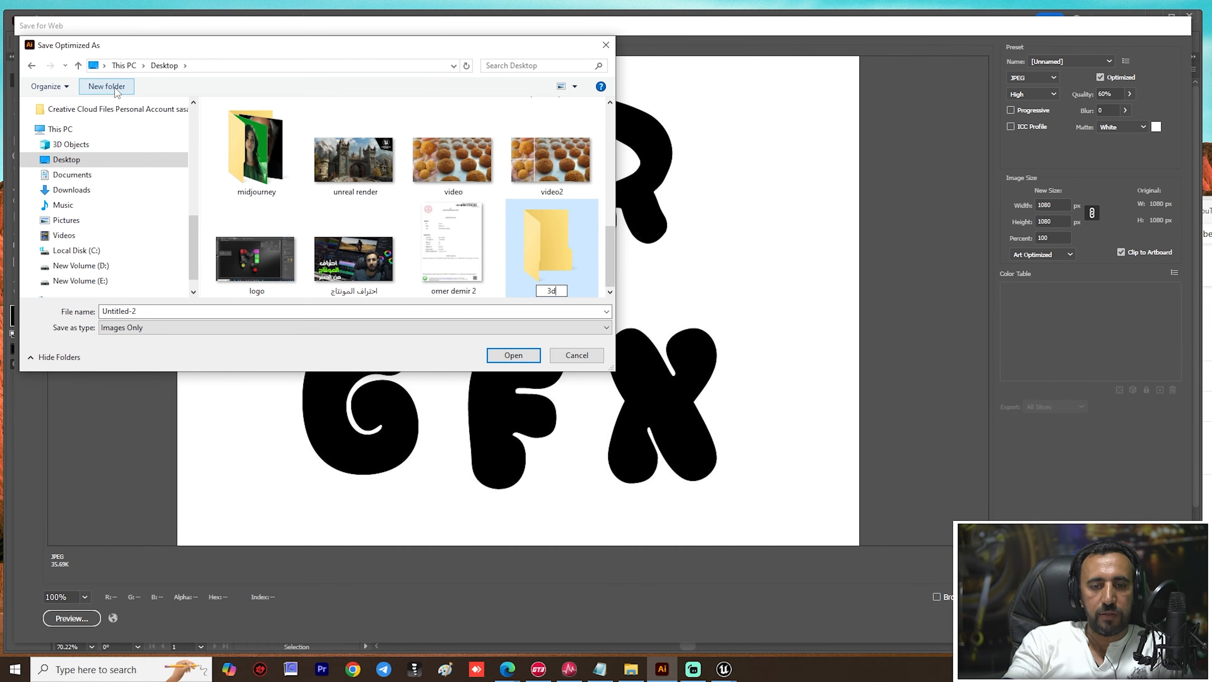
key("Return")
key("Return")
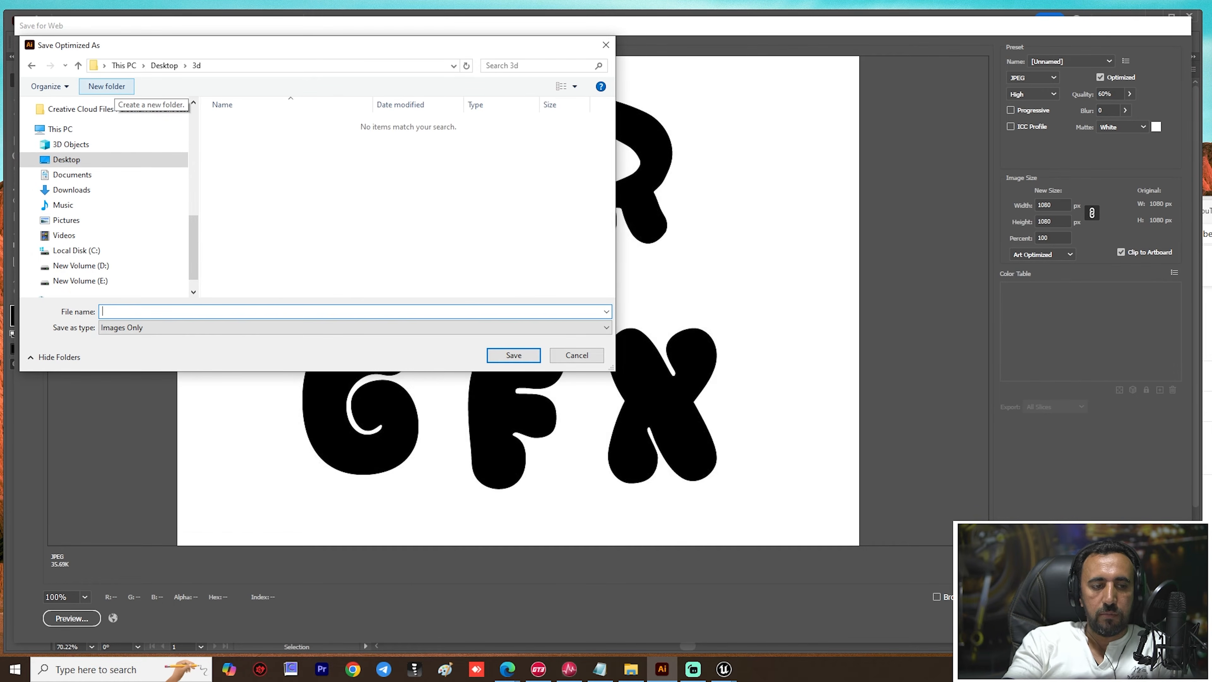
Step: Save the JPEG export as mr gfx in the 3d folder
key("Tab")
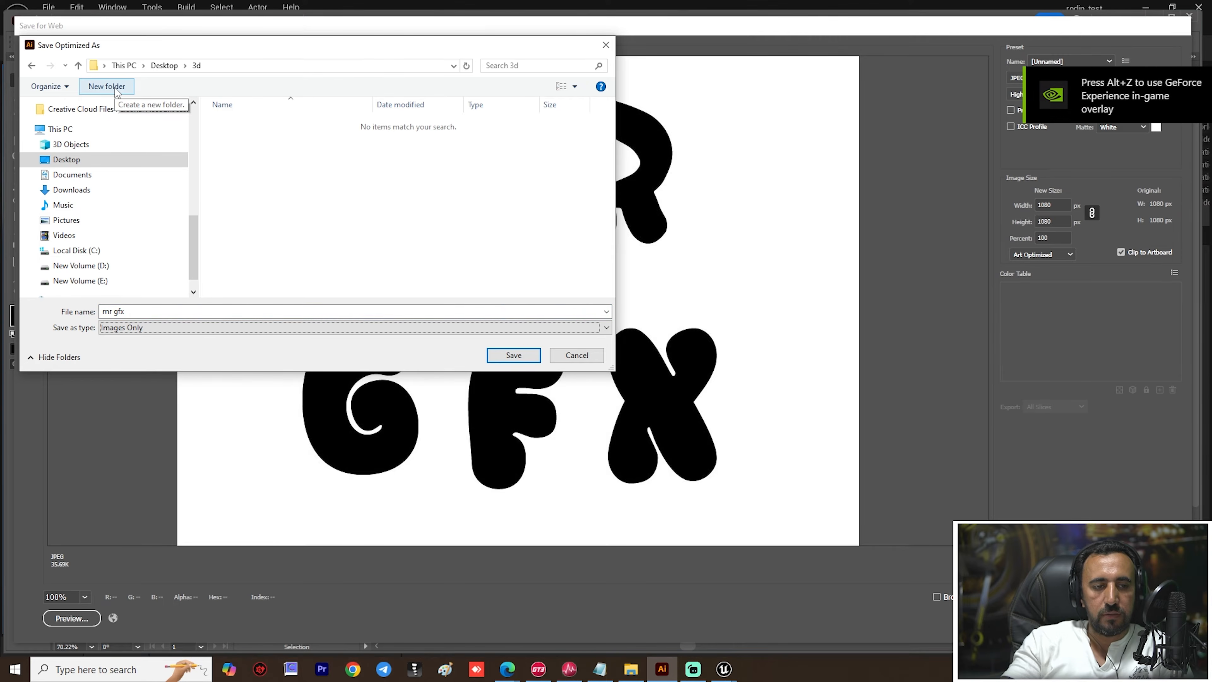
left_click(140, 311)
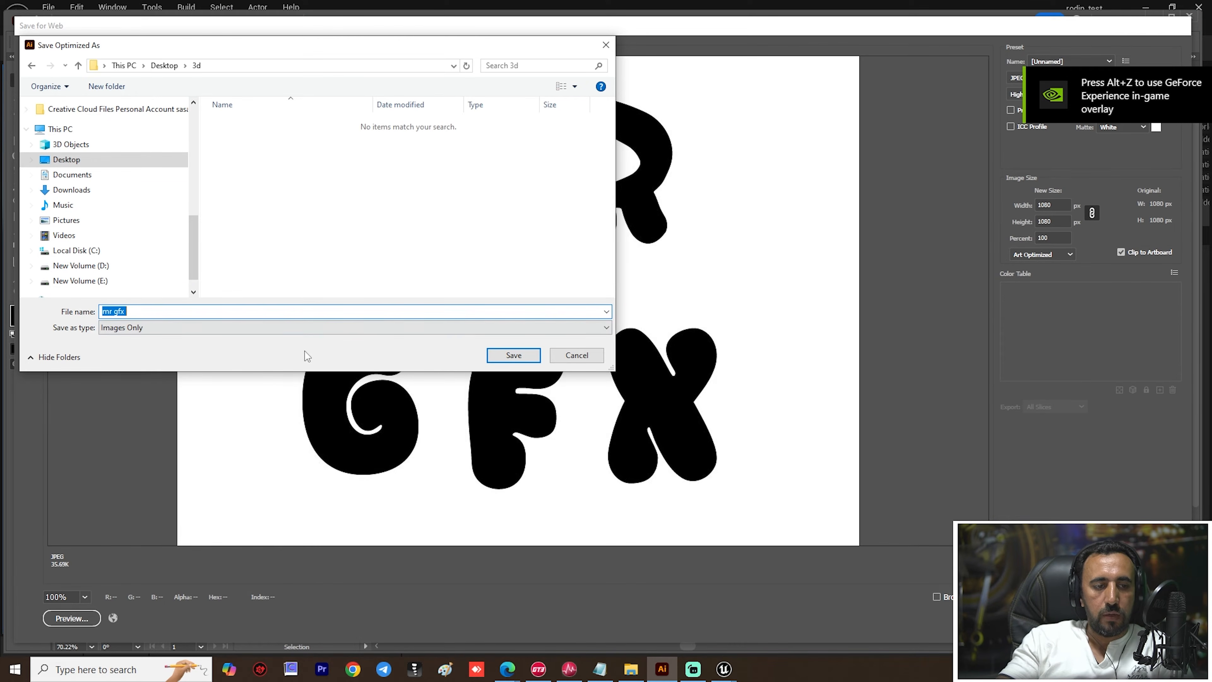
left_click(594, 359)
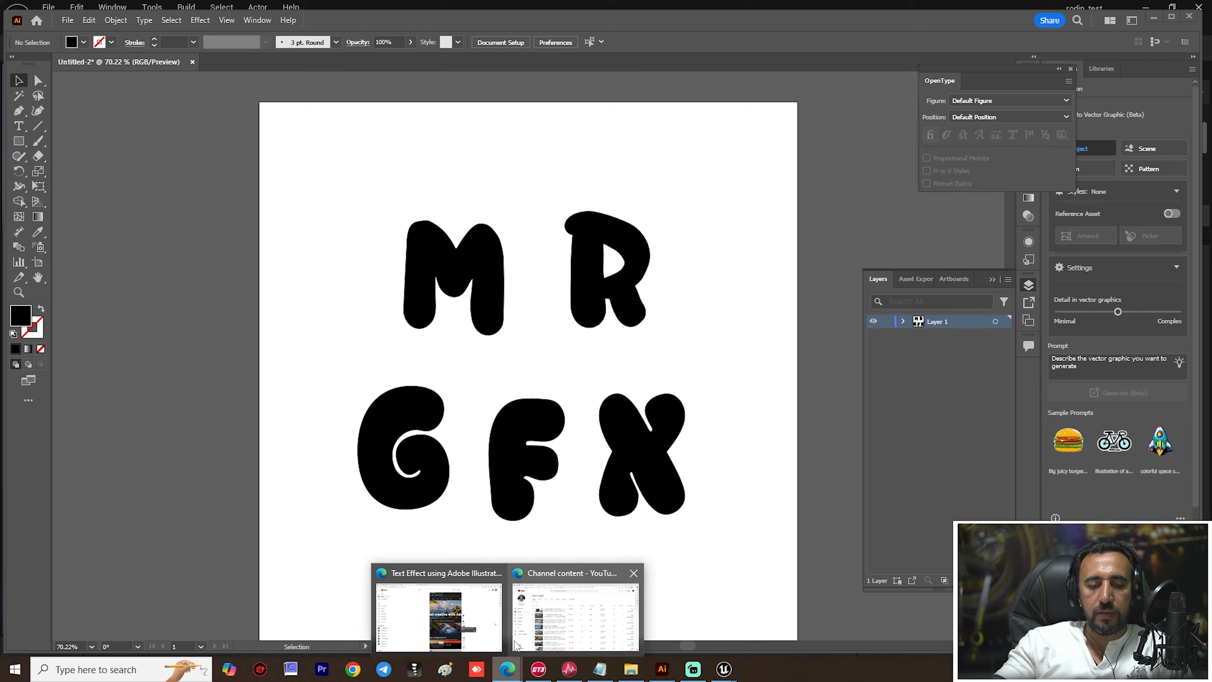
Step: Find and launch the Adobe Creative Cloud desktop app
left_click(589, 271)
key("super")
type("cre")
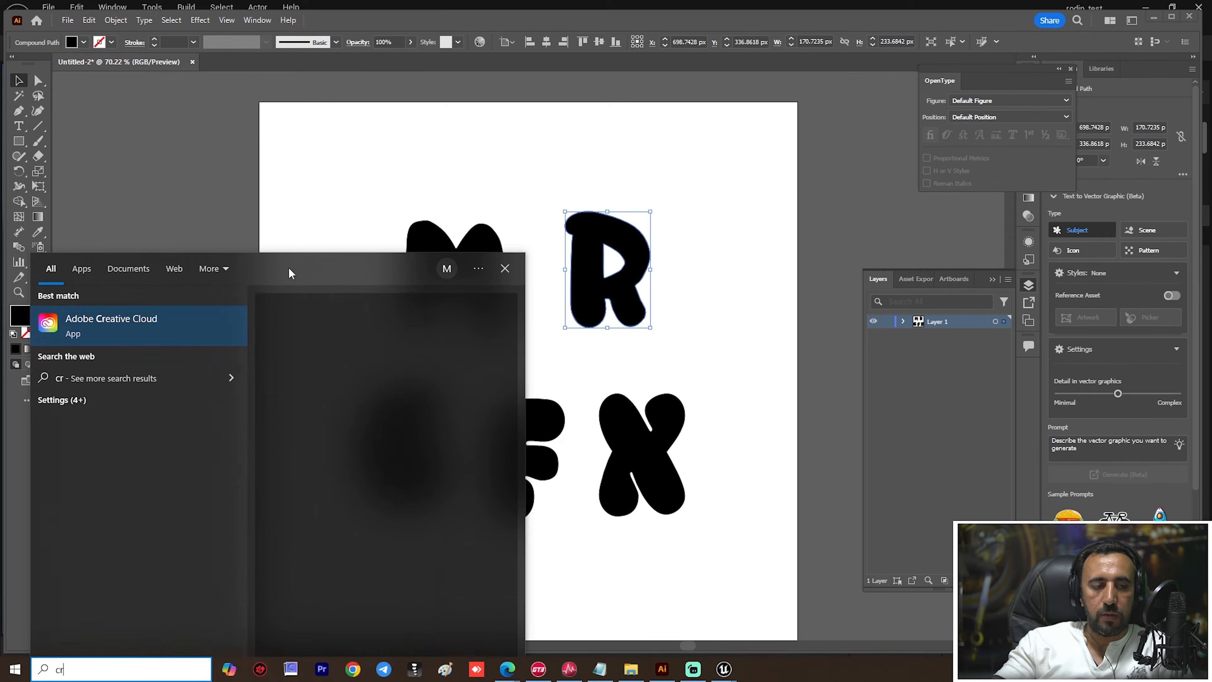
left_click(118, 321)
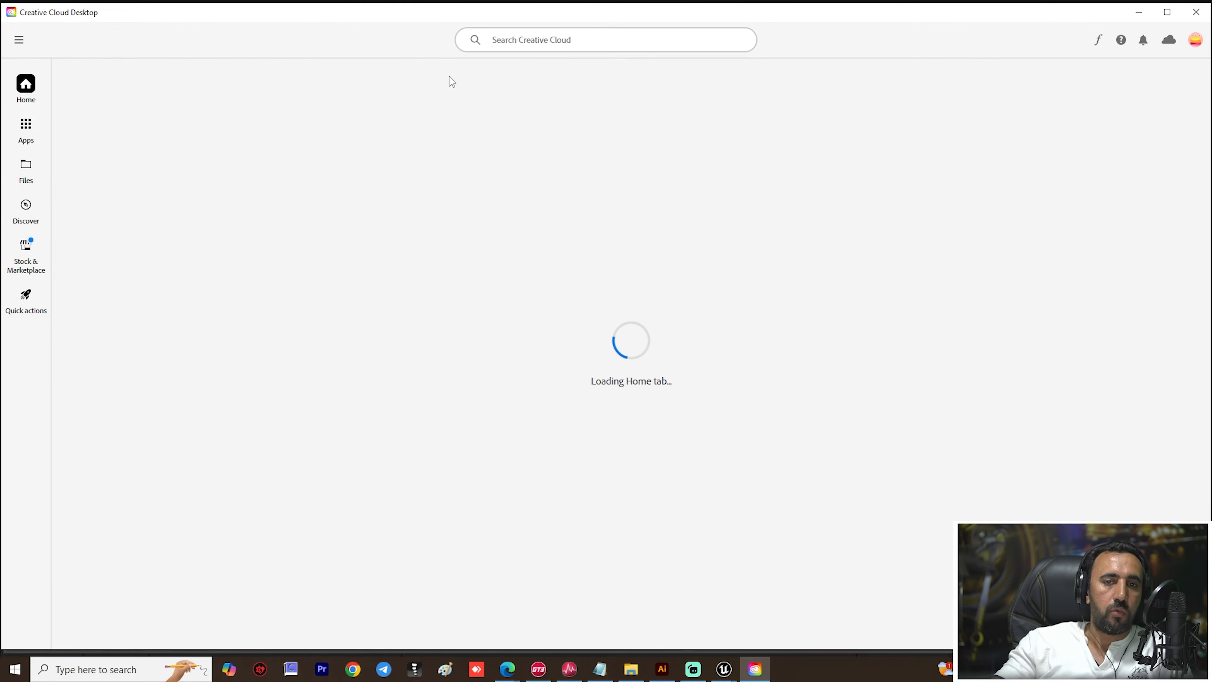
Step: Search Creative Cloud for "fire fl" and open Adobe Firefly
left_click(539, 46)
type("fore")
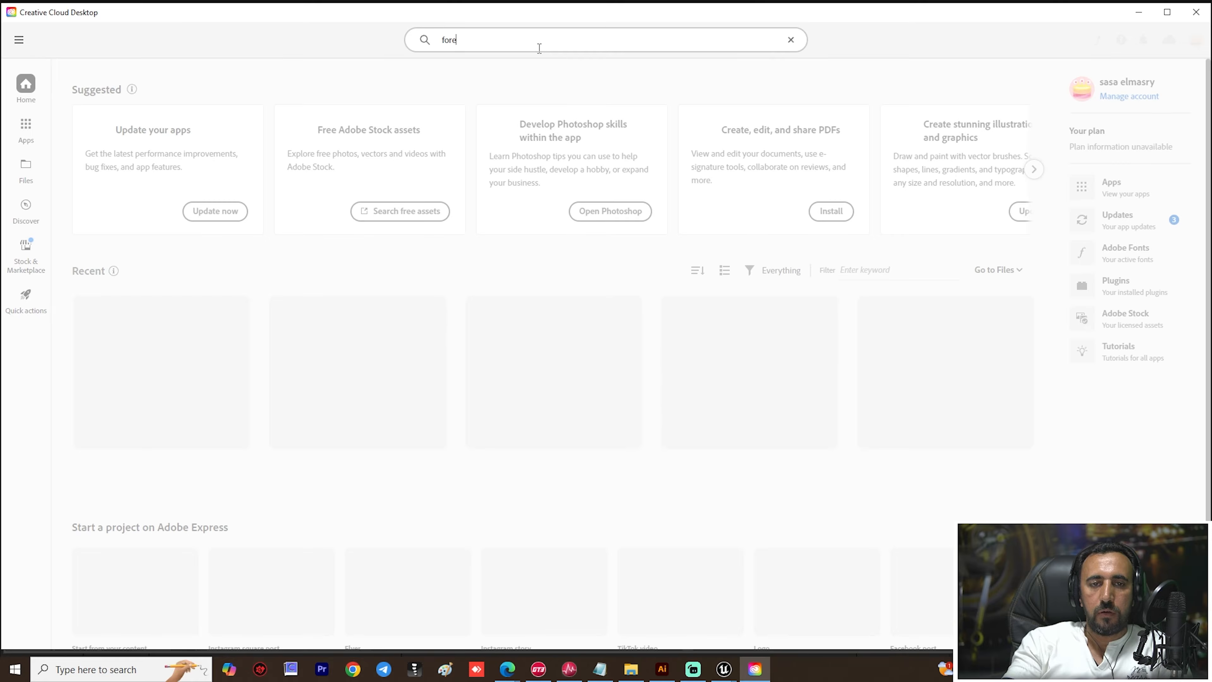
type("ire")
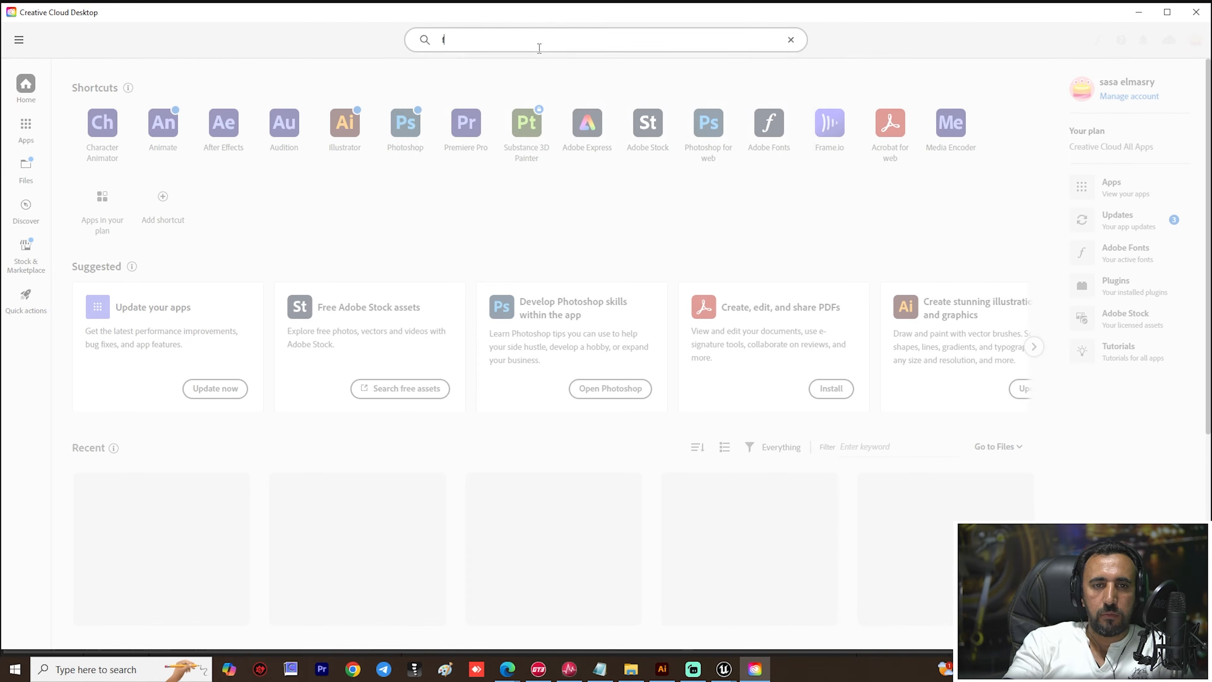
type(" fl")
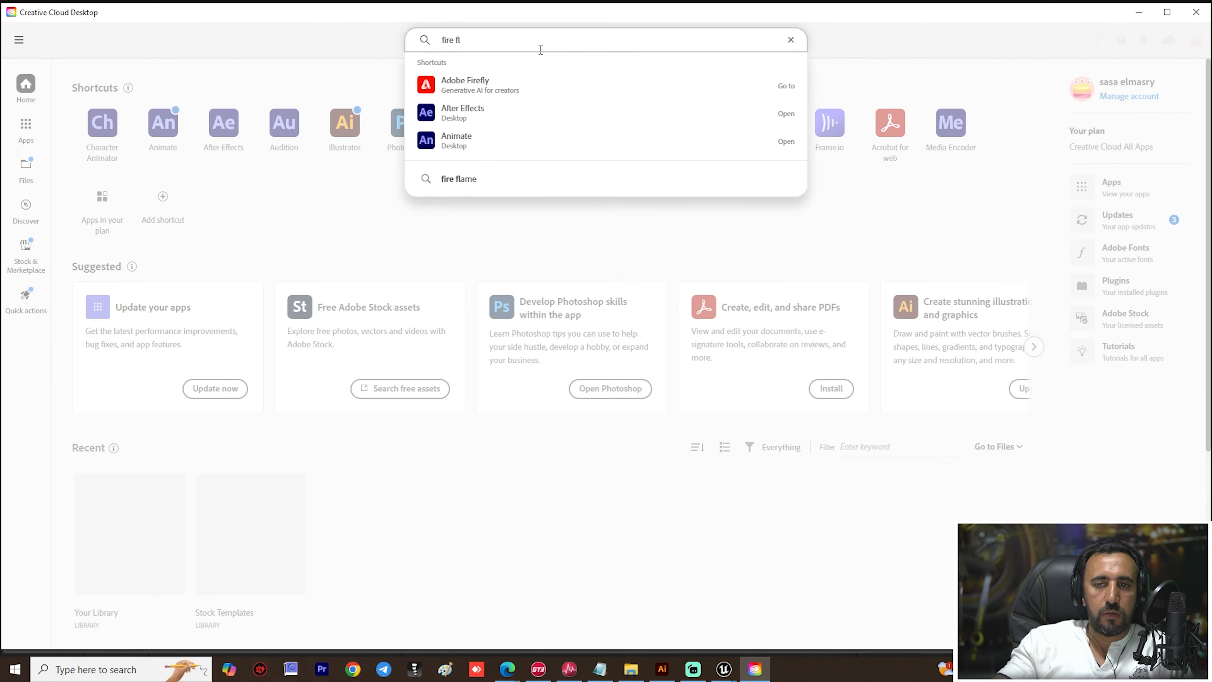
left_click(721, 90)
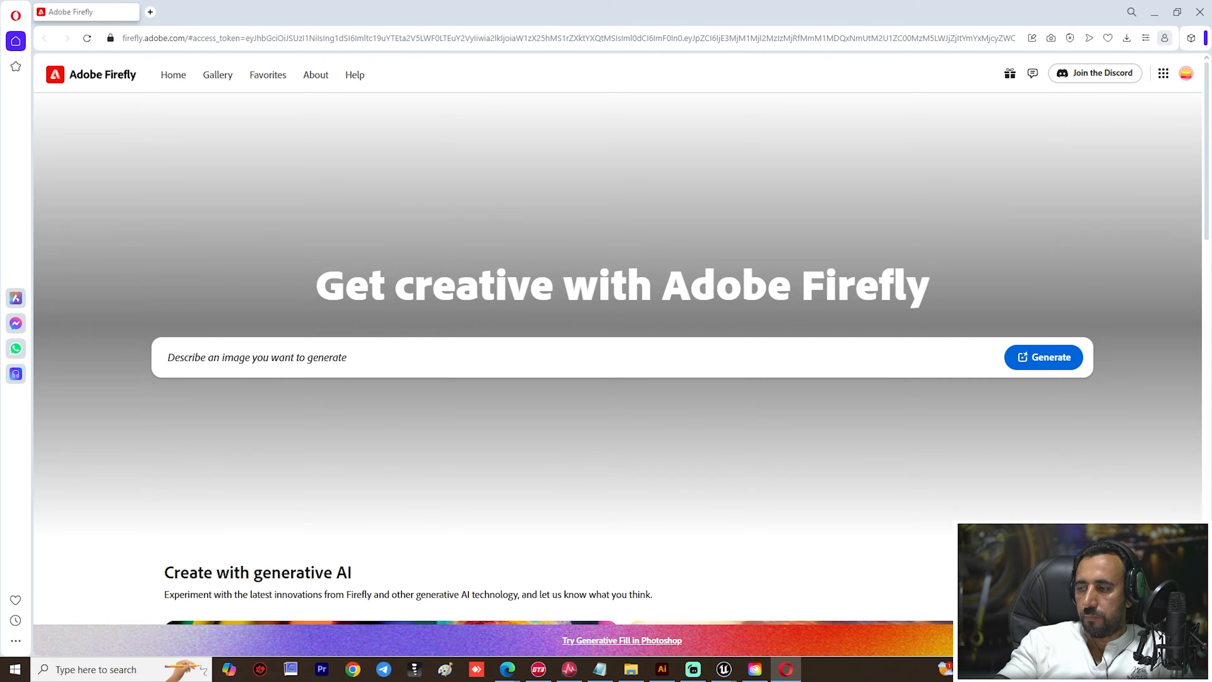
Step: Enter the image prompt "blue ballon, isolated in white background" in Adobe Firefly
left_click(347, 358)
type("bl")
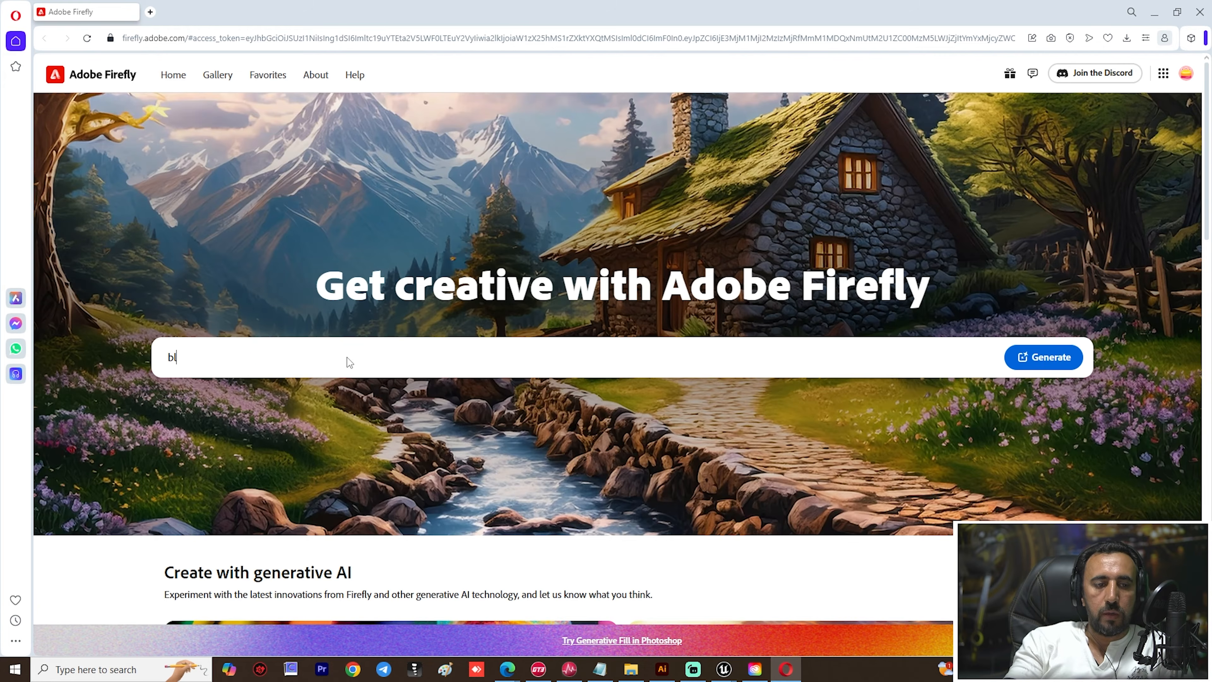
type("ue bal")
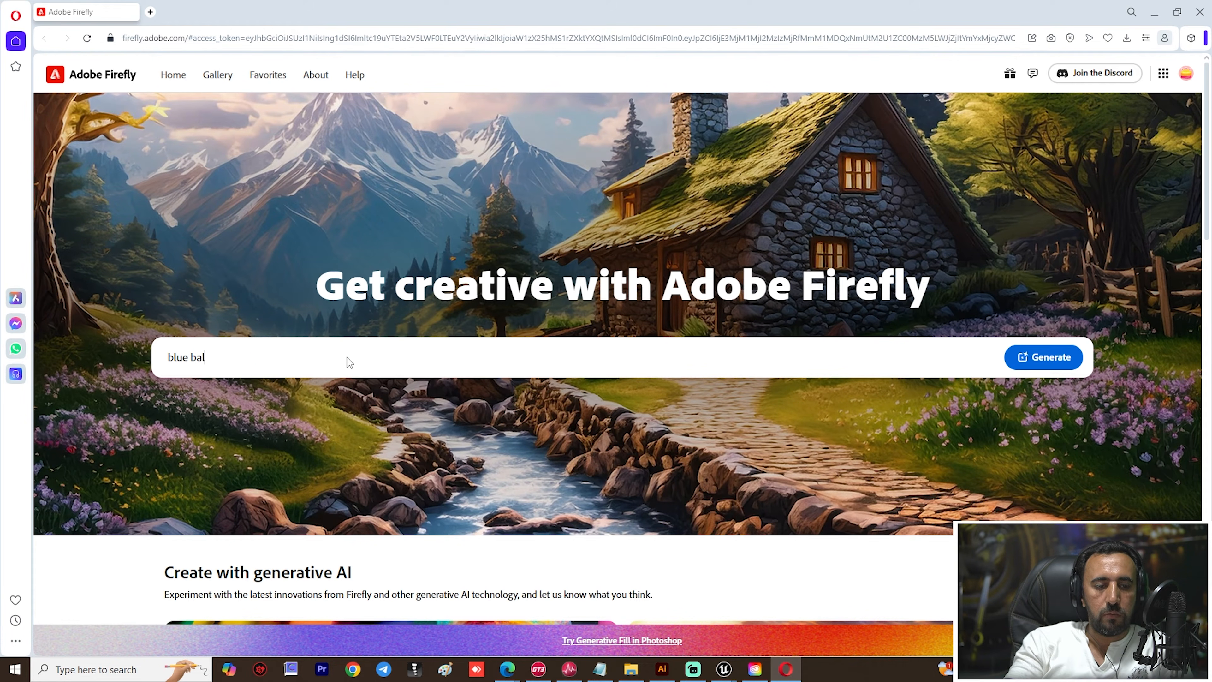
type("lon, i")
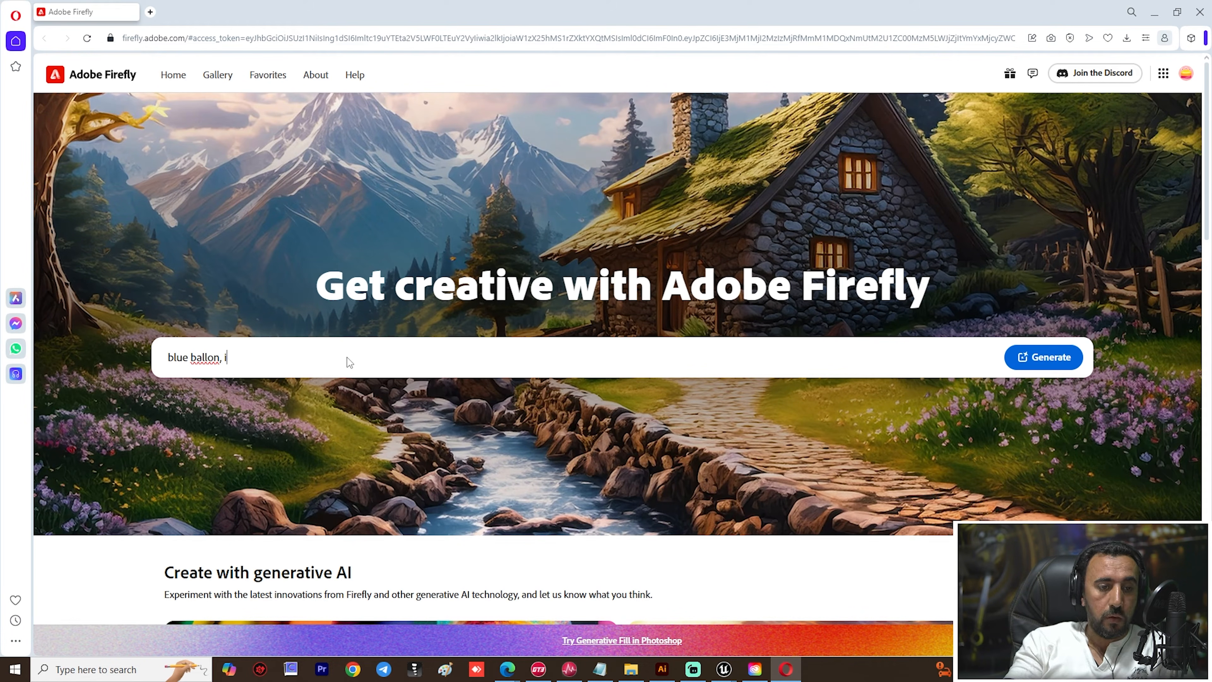
type("solated ")
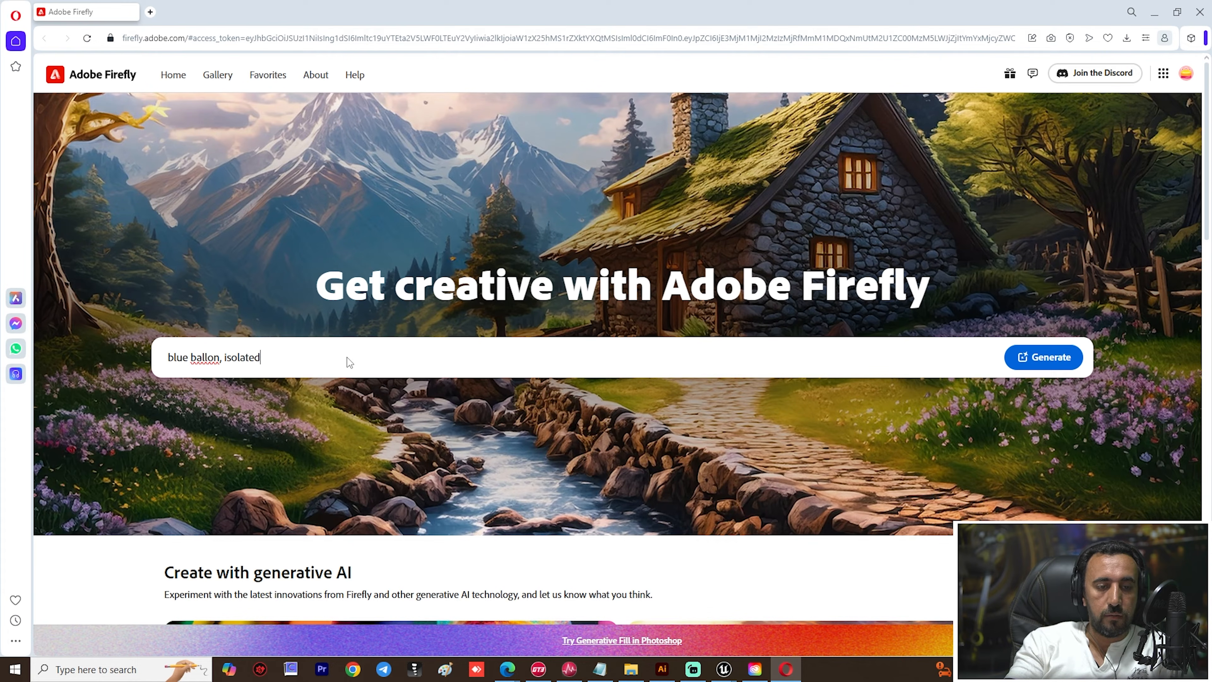
type("in wh")
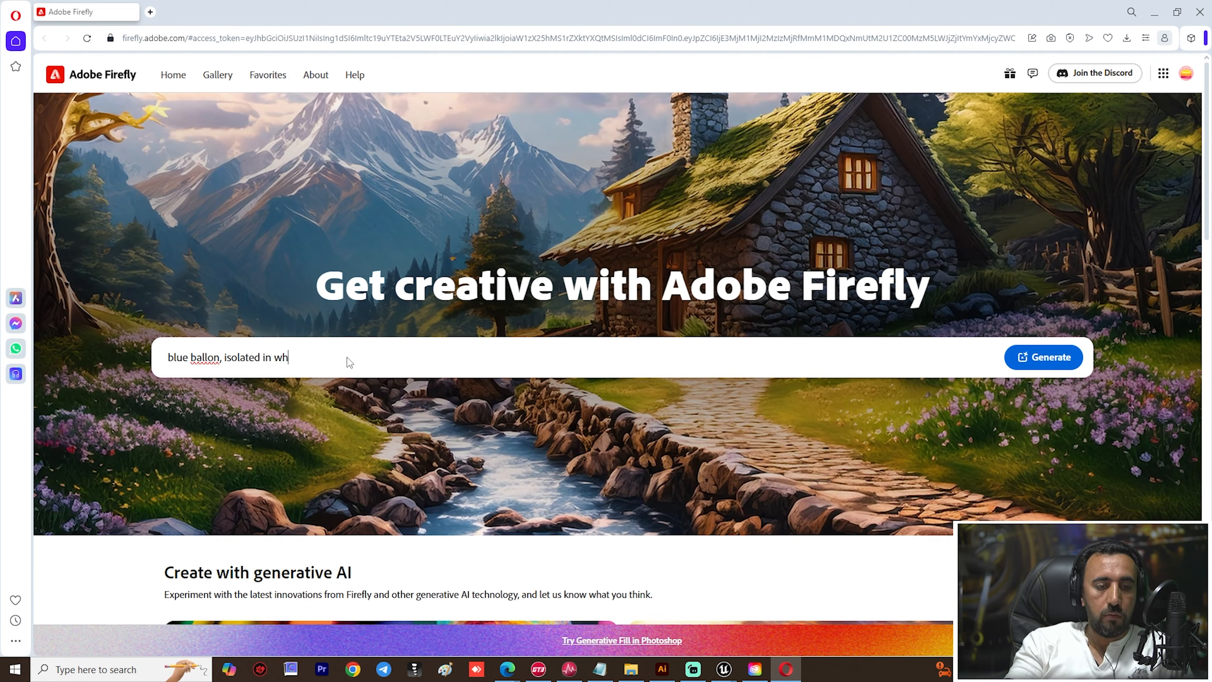
type("ite backgro")
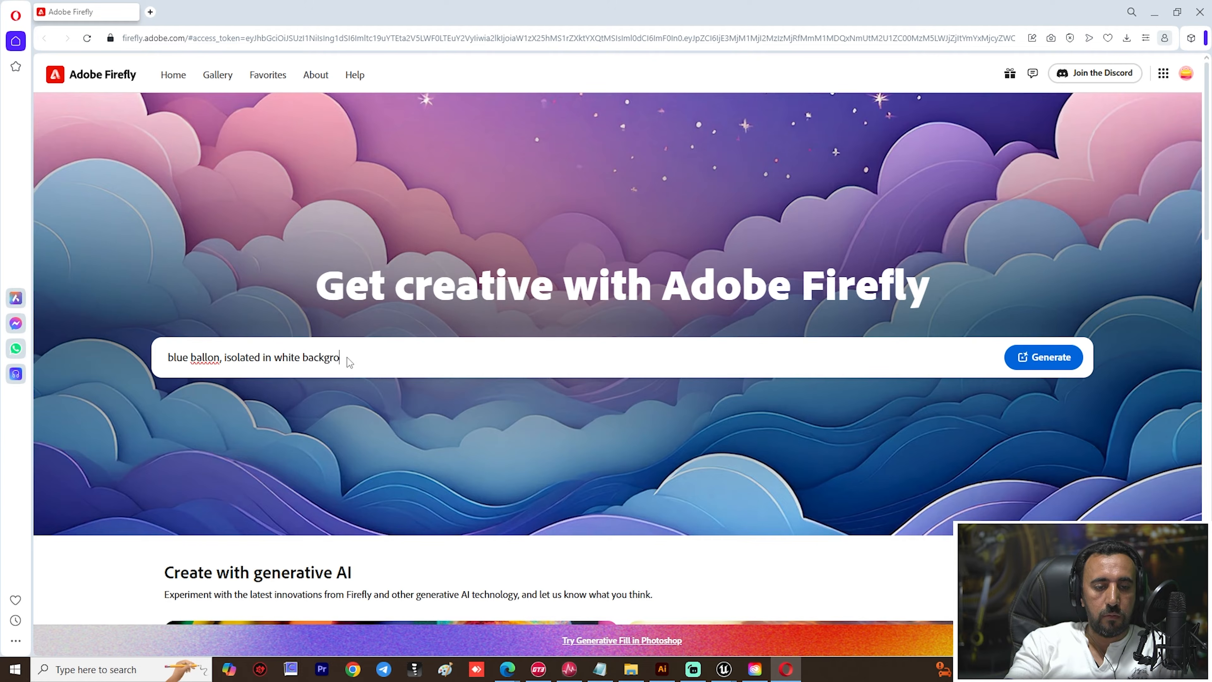
type("und")
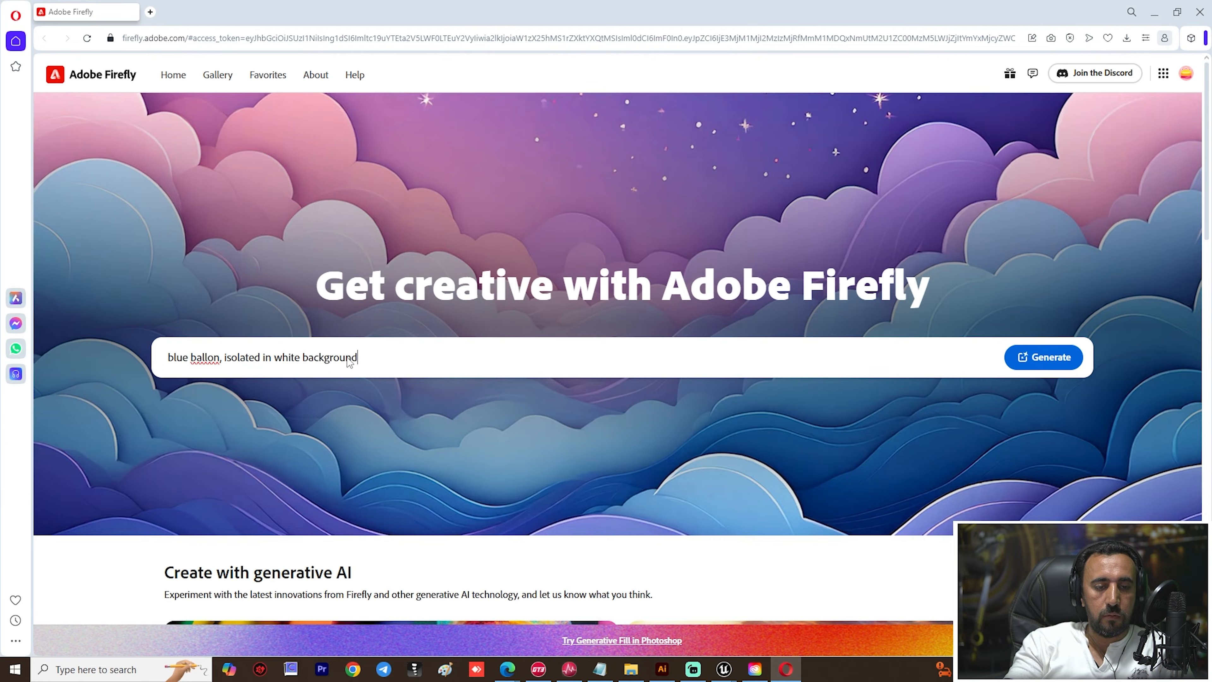
Step: Correct the spelling of "ballon" to "balloon" in the Firefly prompt and generate the images
right_click(213, 358)
left_click(244, 368)
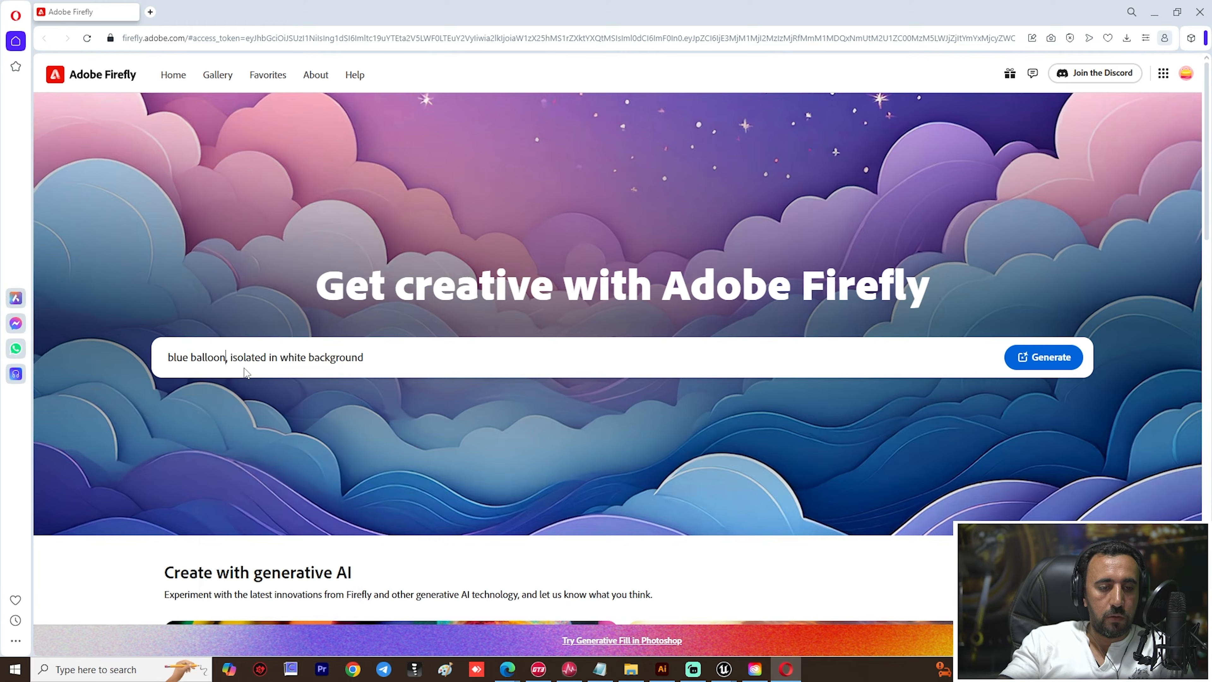
left_click(1047, 360)
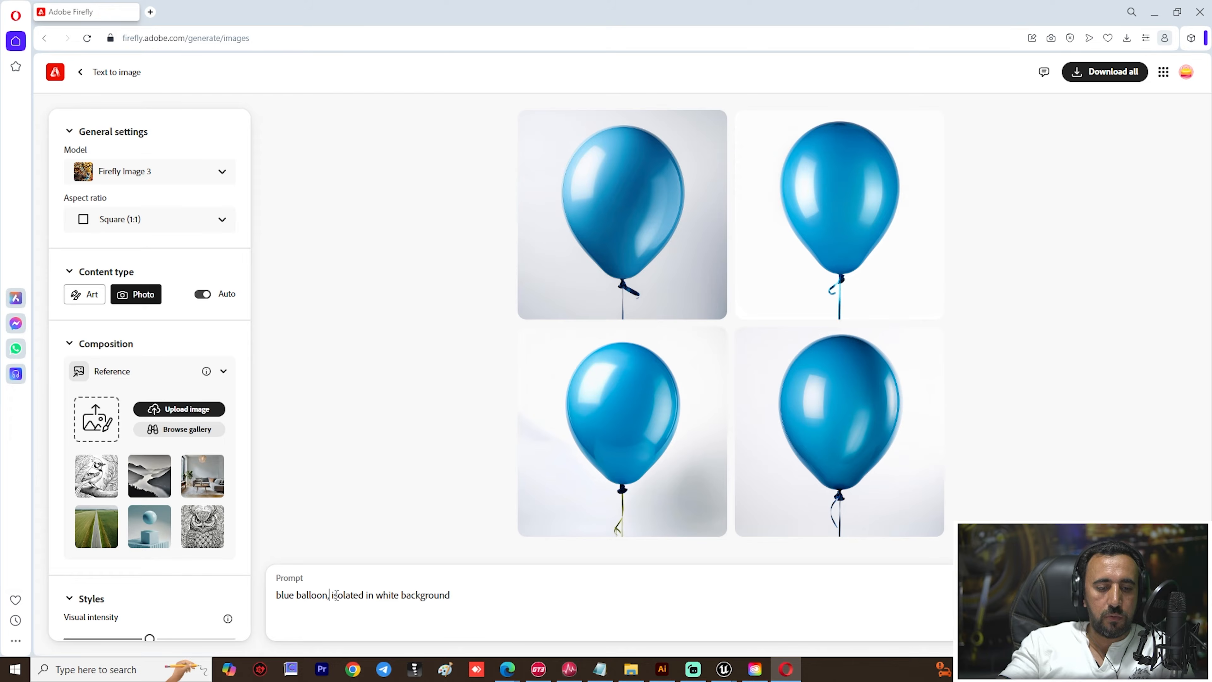
Step: Add "with wrinkles" after "blue balloon" in the prompt, correcting its spelling, and regenerate the images
key("BackSpace")
type("wit")
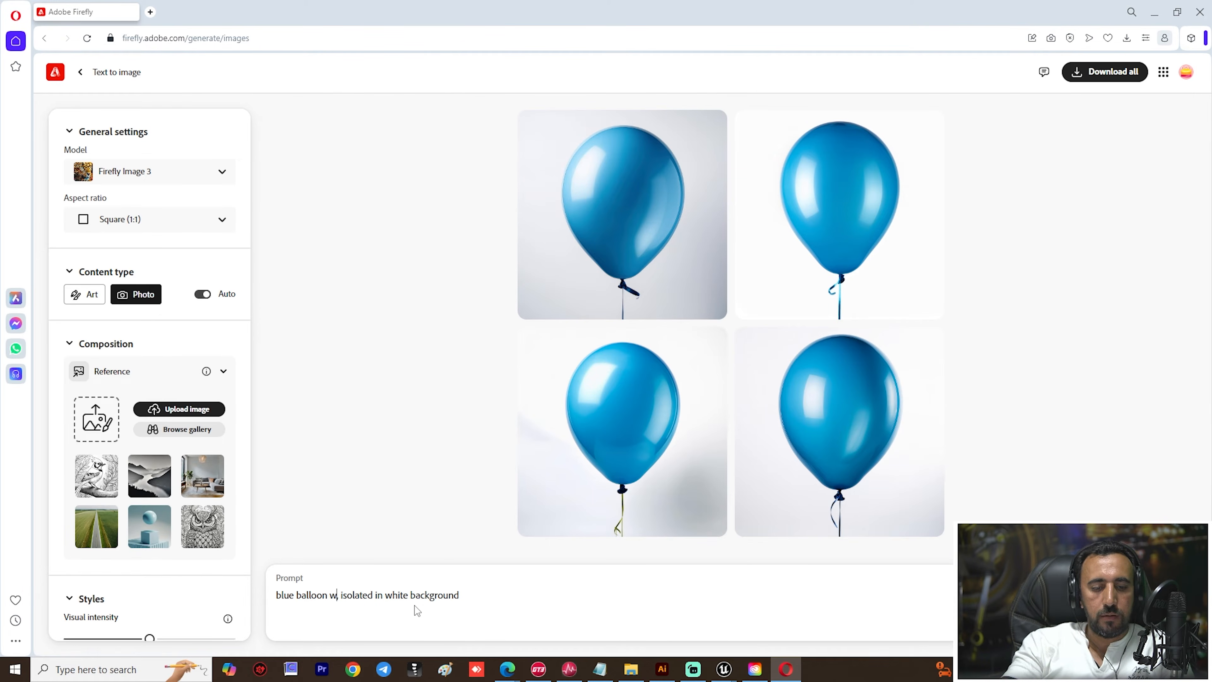
type("h rin")
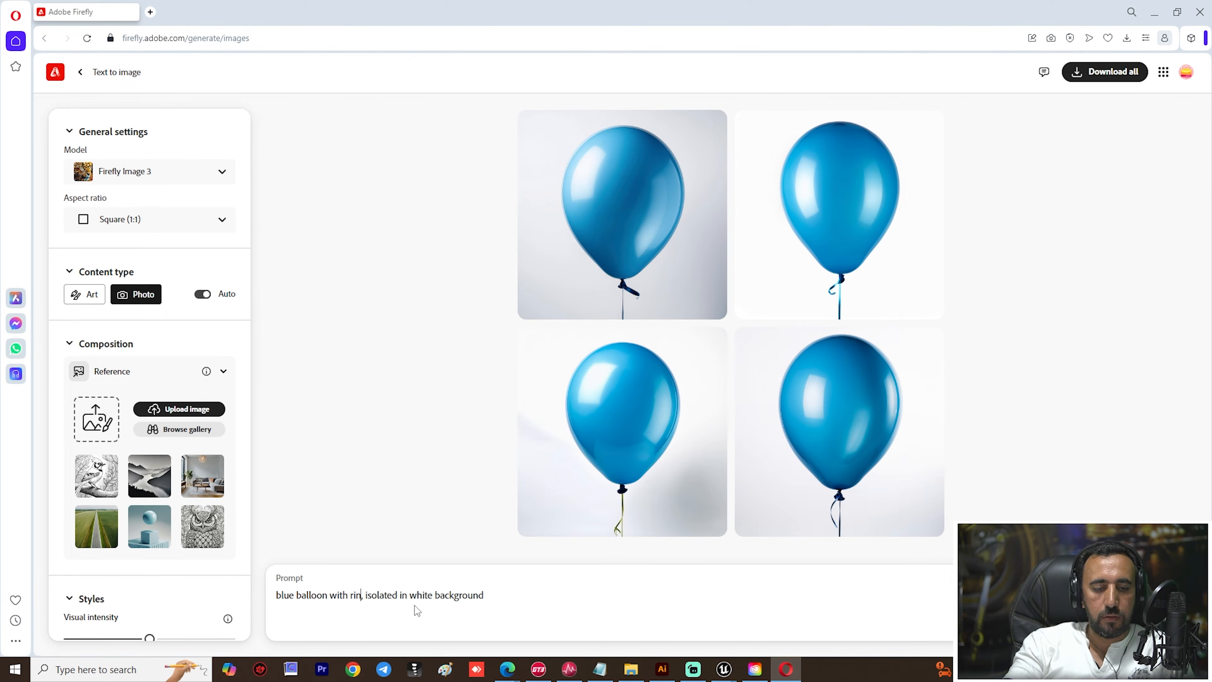
type("kles")
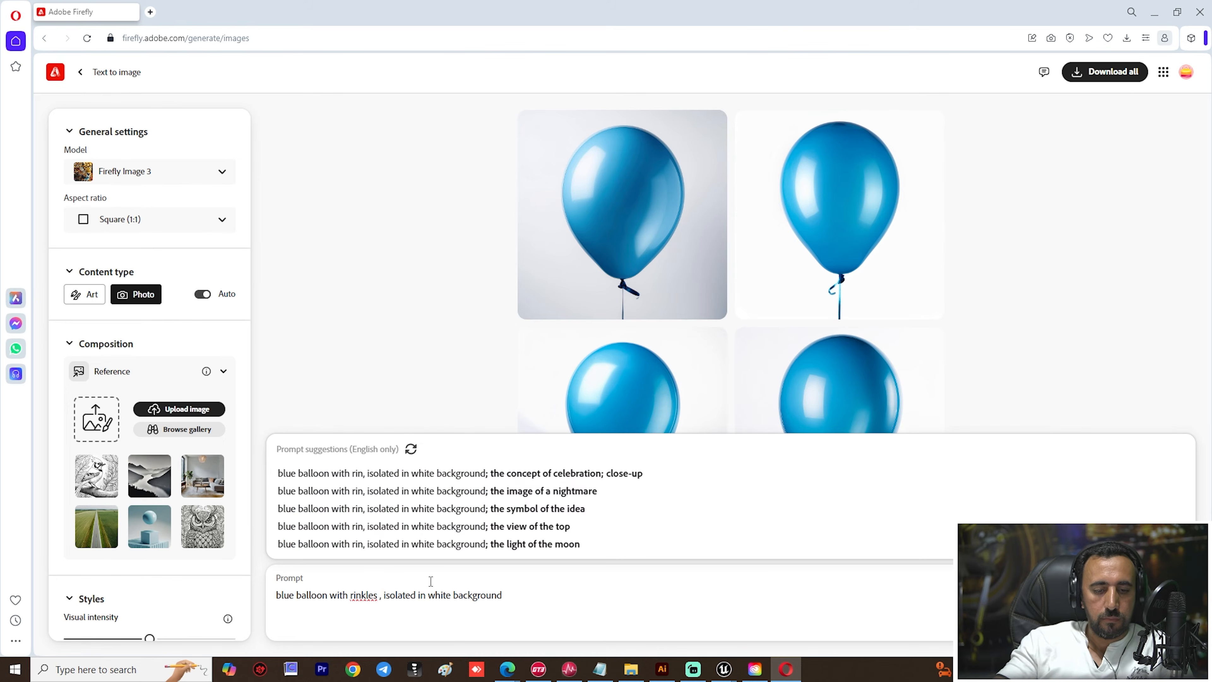
double_click(362, 595)
right_click(364, 593)
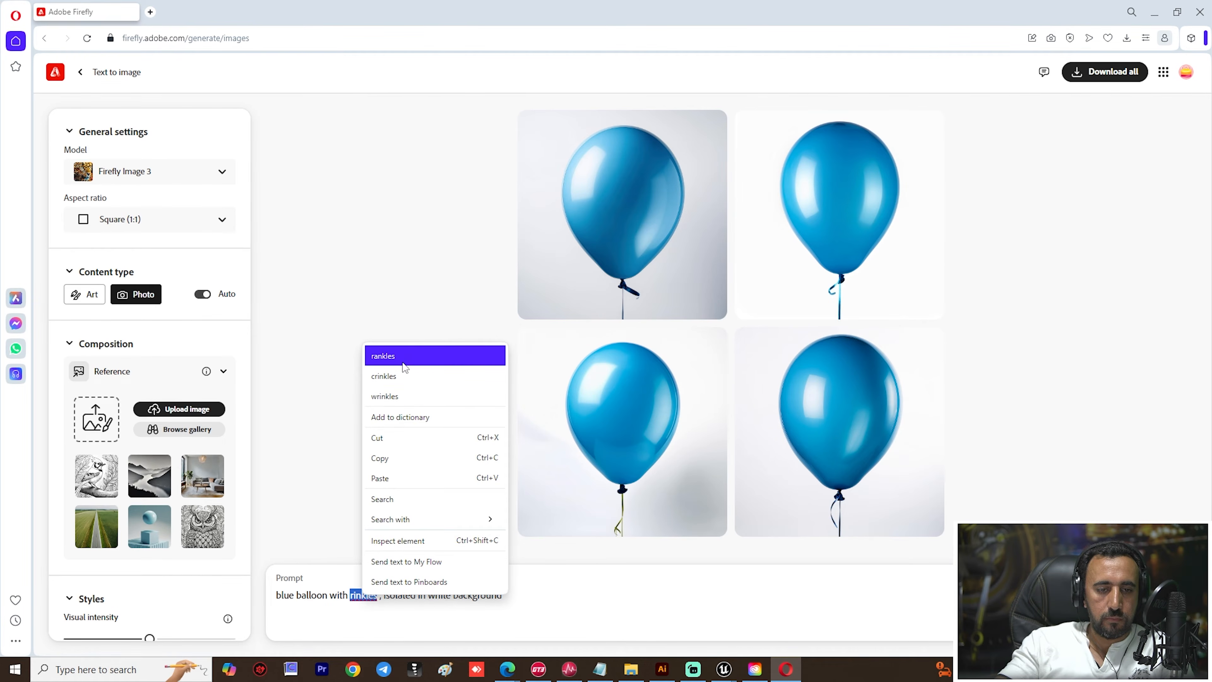
left_click(398, 396)
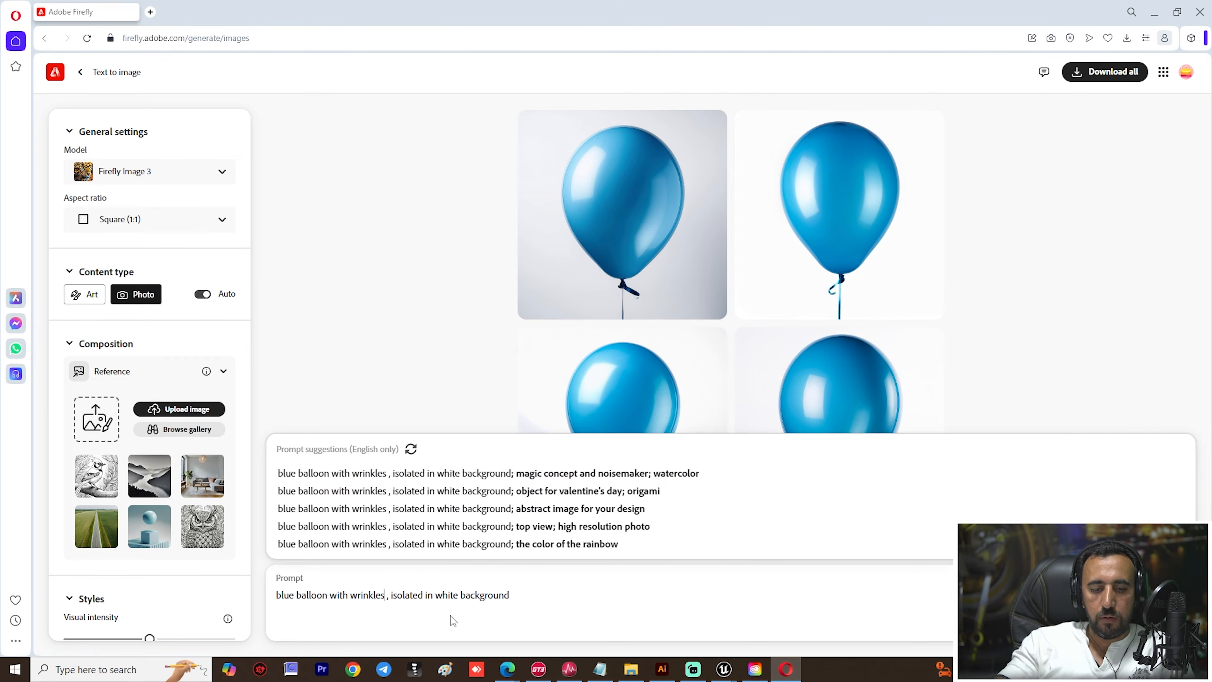
left_click(1150, 618)
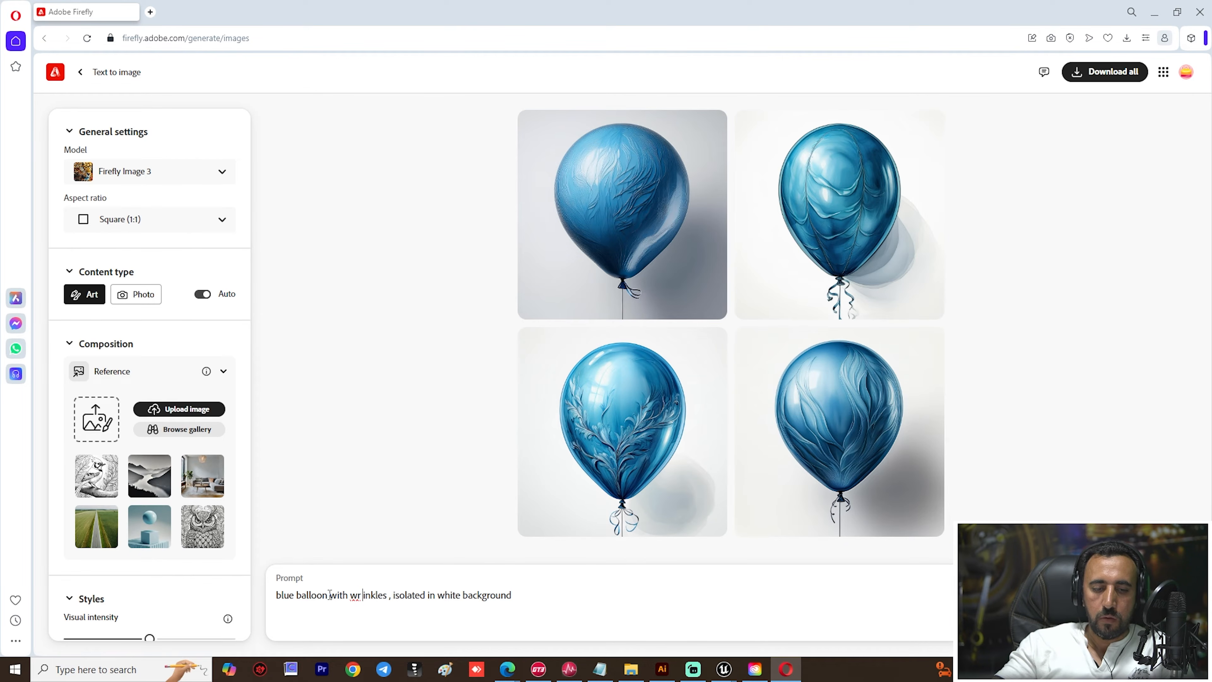
Step: Remove "with wrinkles" from the prompt so it reads "blue balloon , isolated in white background" and regenerate the images
left_click_drag(329, 594, 389, 595)
key("BackSpace")
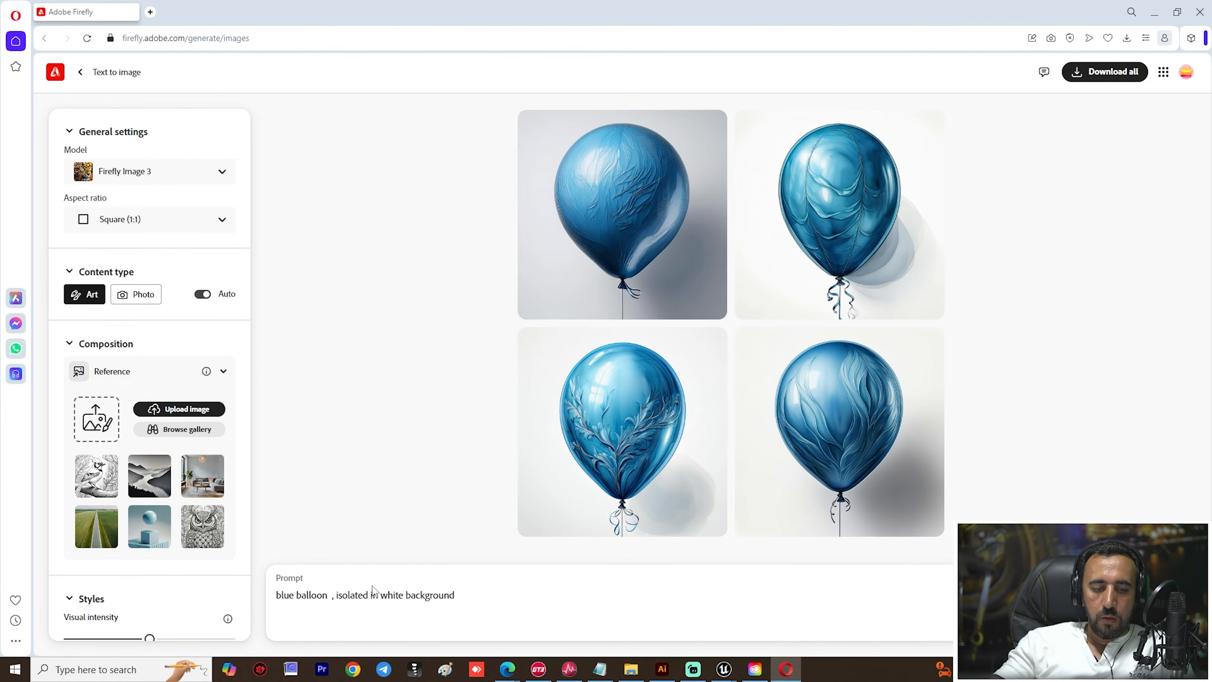
key("BackSpace")
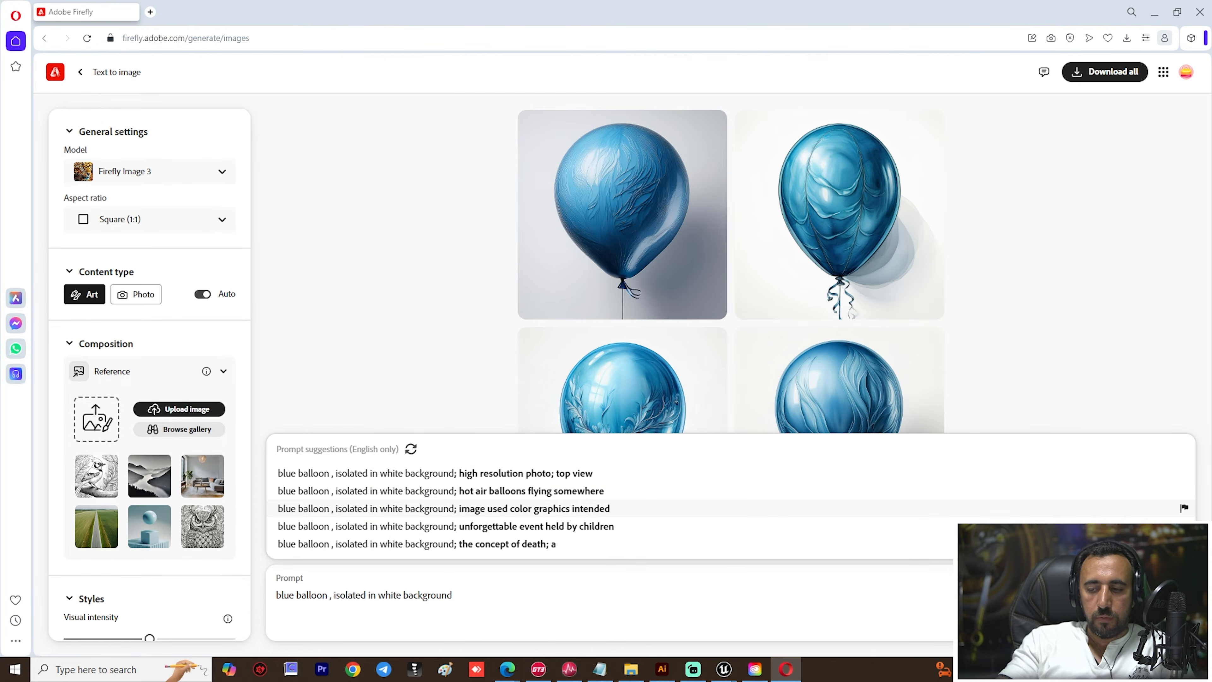
key("Return")
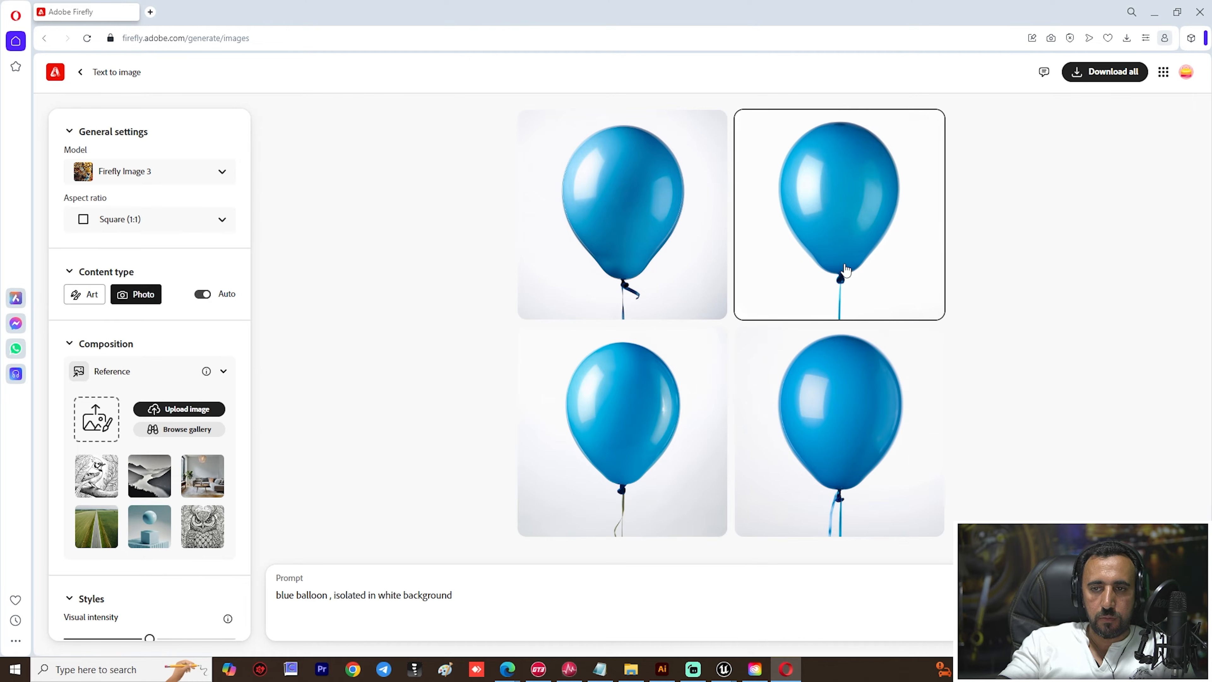
Step: Set the second blue balloon image, the one on a plain white background, as the style reference and download it
left_click(835, 198)
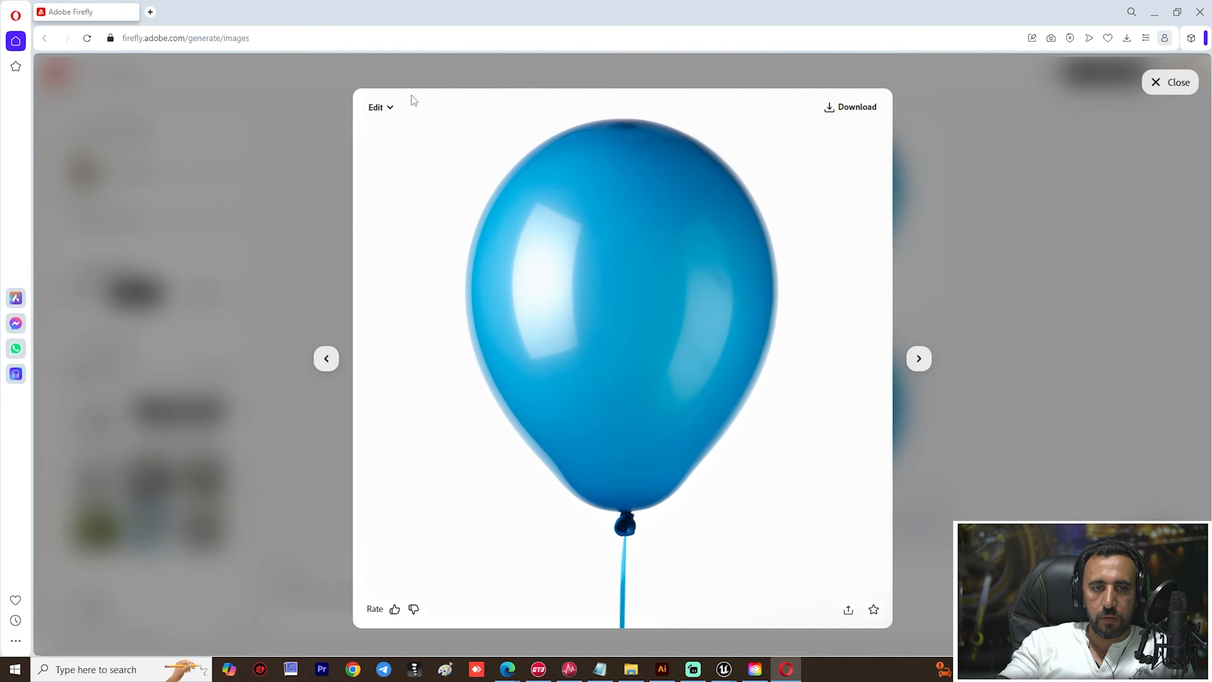
left_click(376, 108)
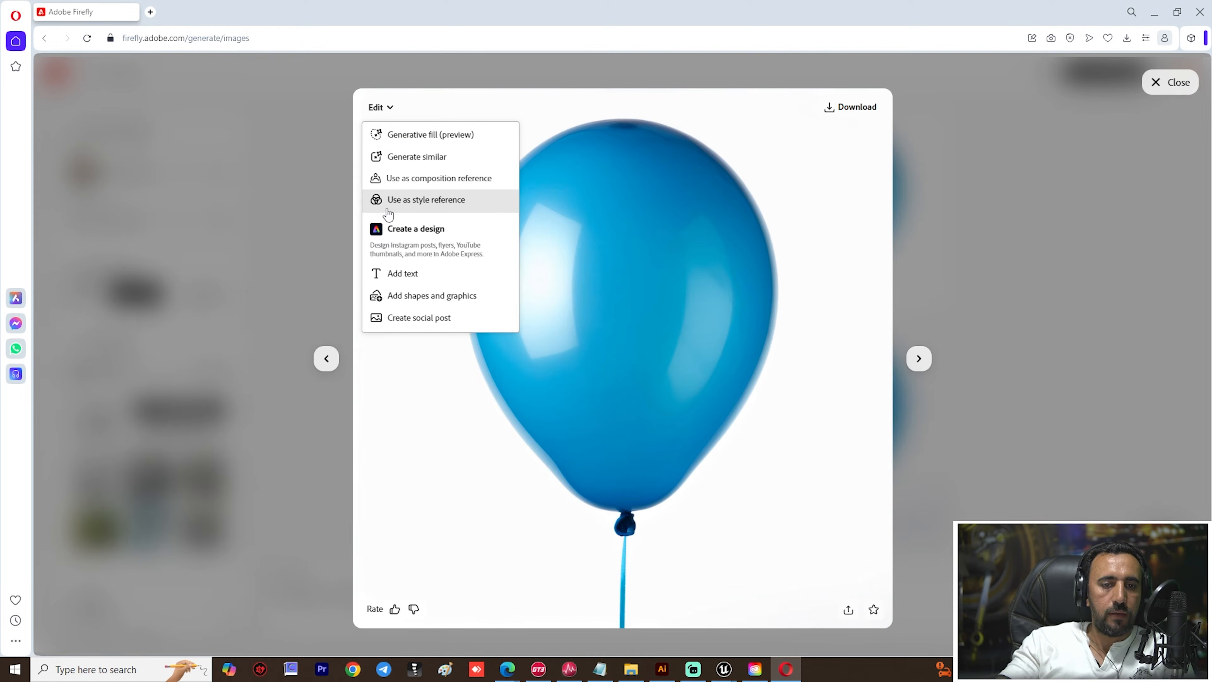
left_click(426, 200)
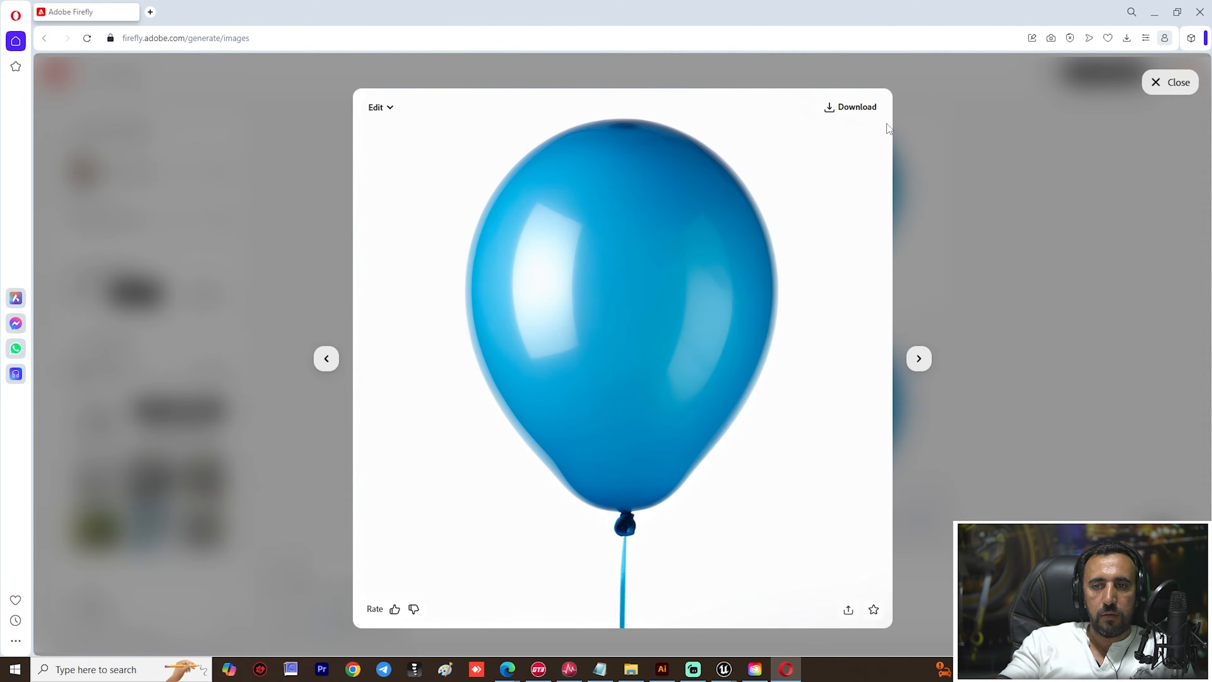
left_click(854, 107)
left_click(977, 210)
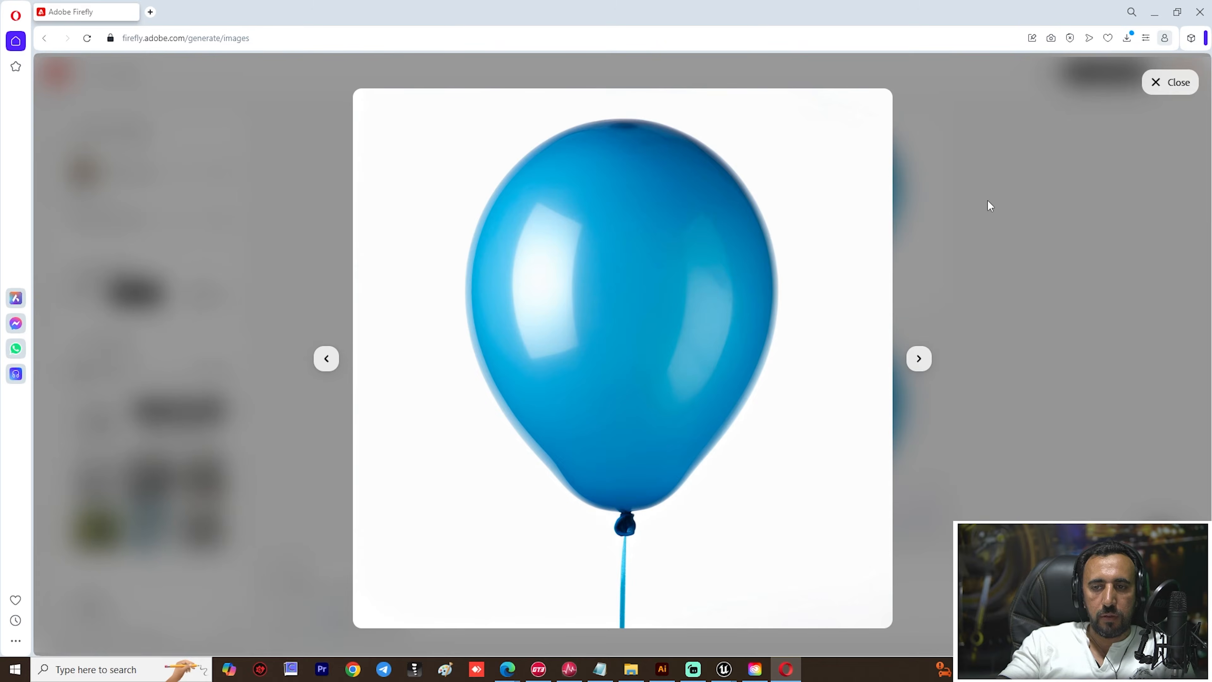
left_click(989, 205)
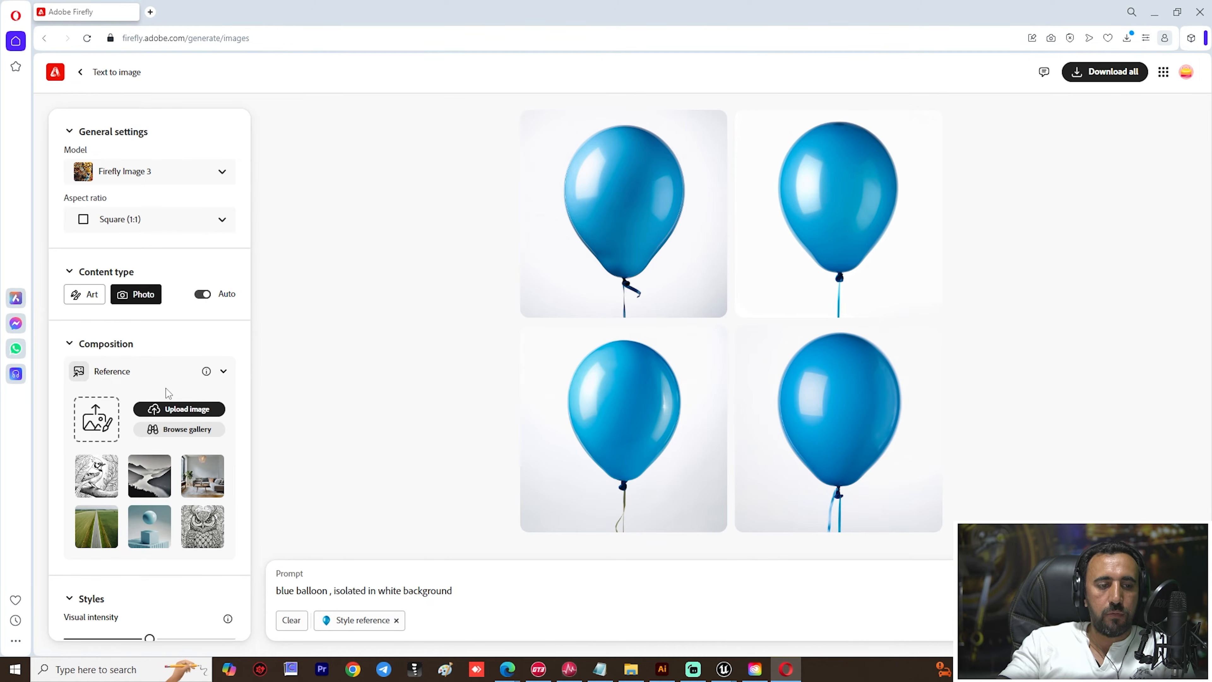
Step: Upload mr-gfx from the Desktop's 3d folder as the composition reference and set its strength to the maximum
scroll(146, 330, "down", 5)
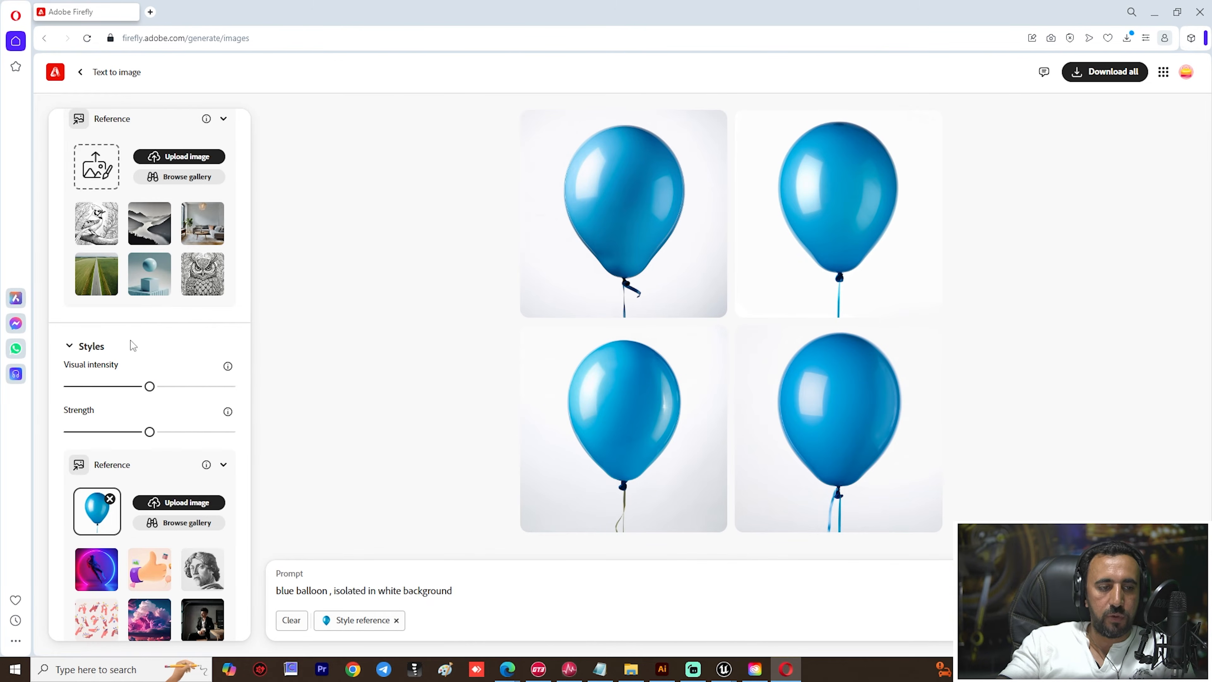
scroll(133, 345, "up", 5)
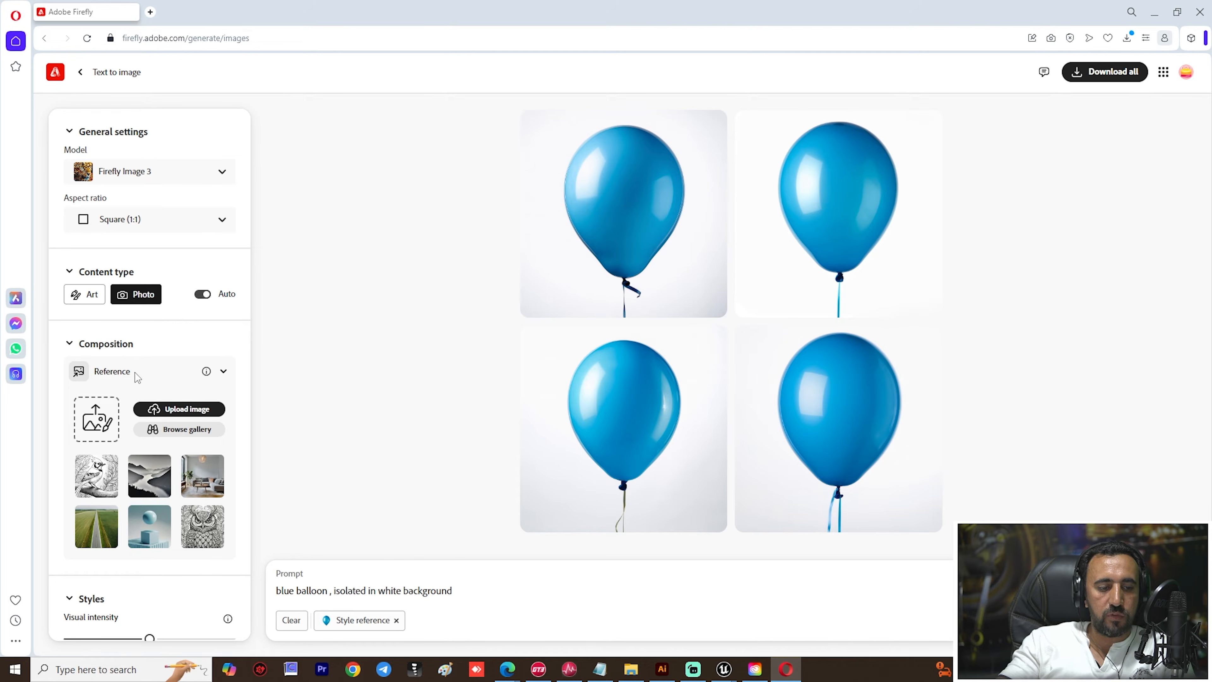
scroll(179, 396, "down", 5)
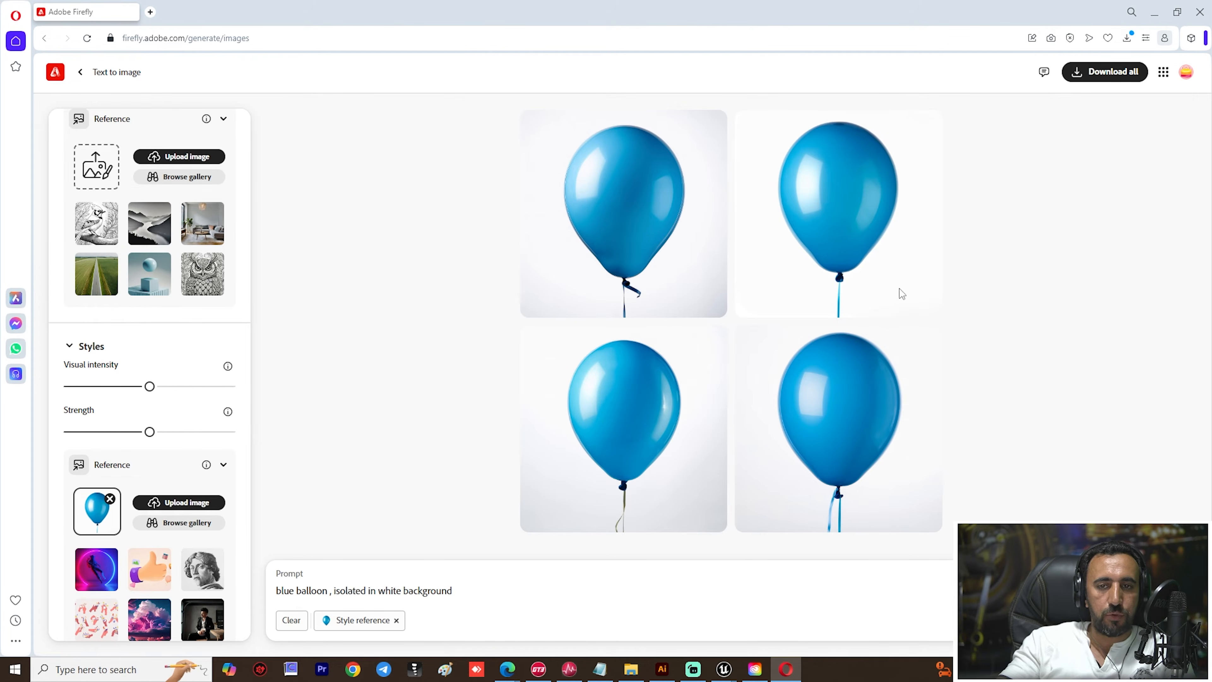
scroll(186, 367, "up", 5)
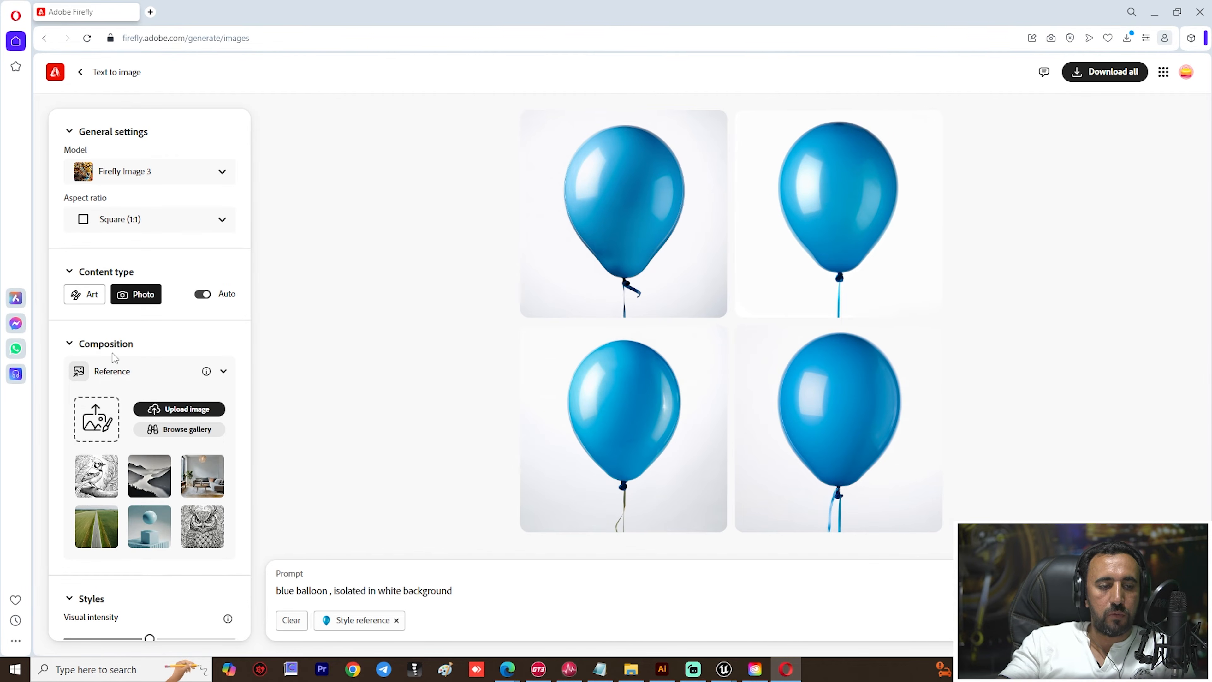
left_click(106, 415)
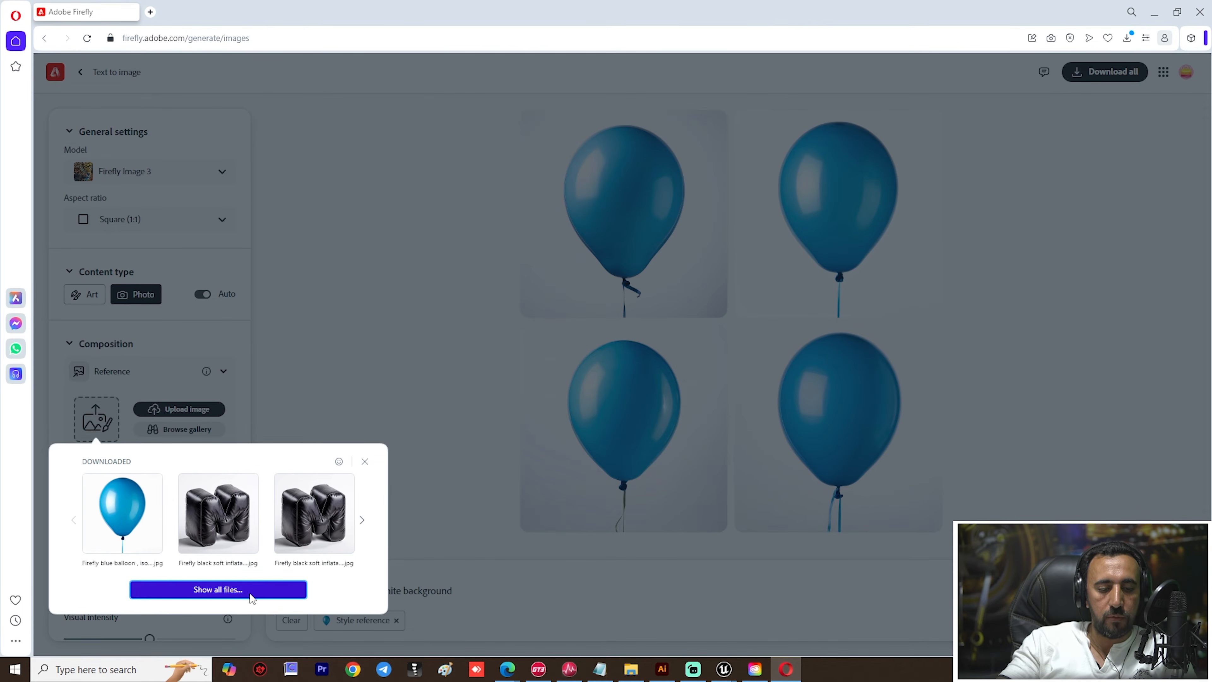
left_click(233, 591)
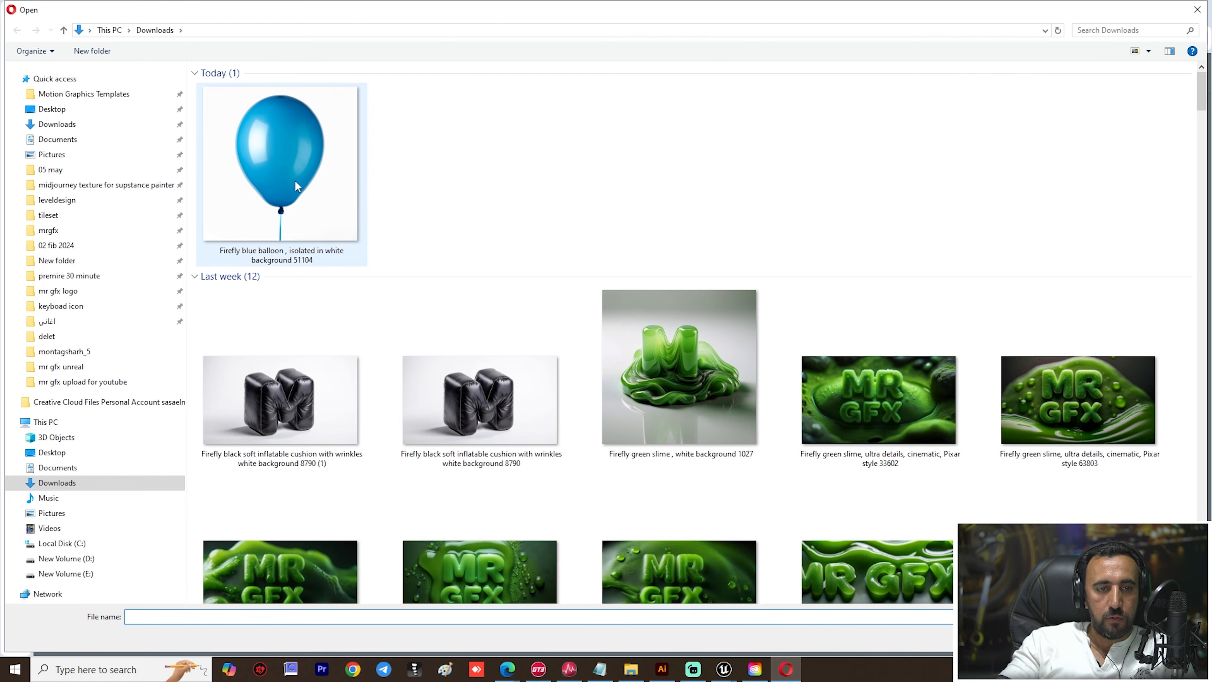
left_click(52, 453)
double_click(248, 120)
left_click(253, 93)
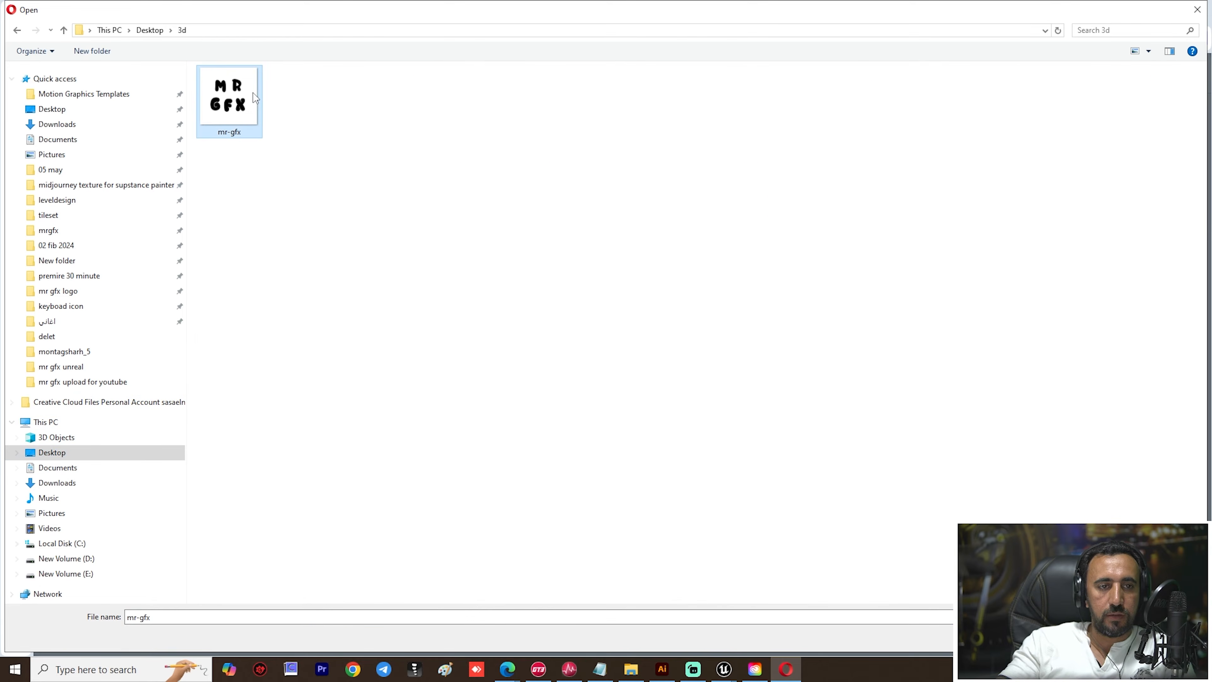
double_click(253, 92)
left_click(720, 398)
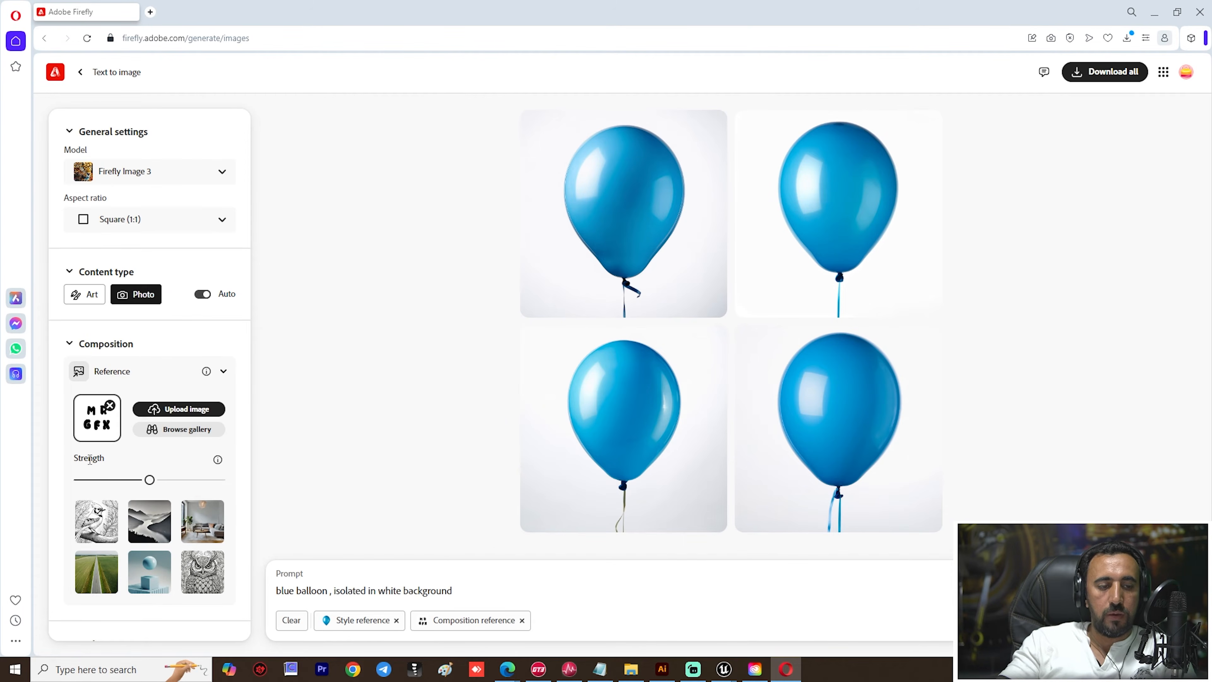
left_click_drag(151, 480, 332, 482)
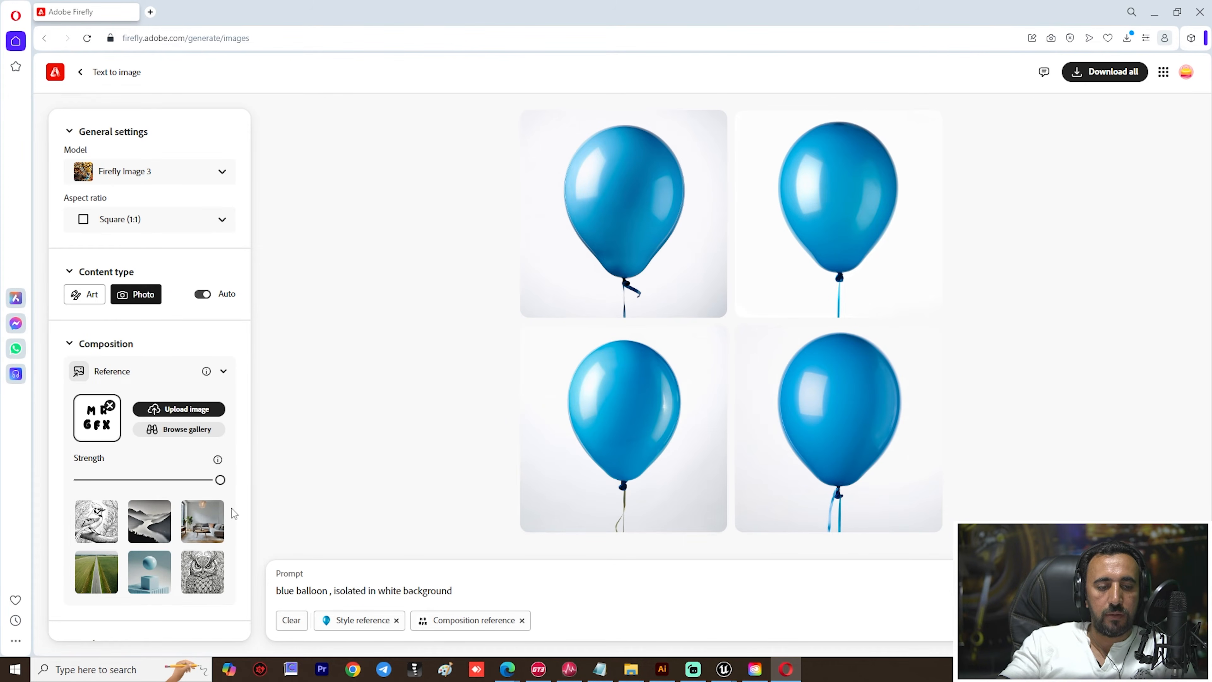
Step: Add the Hyper realistic effect and set the aspect ratio to Widescreen (16:9)
scroll(233, 513, "down", 5)
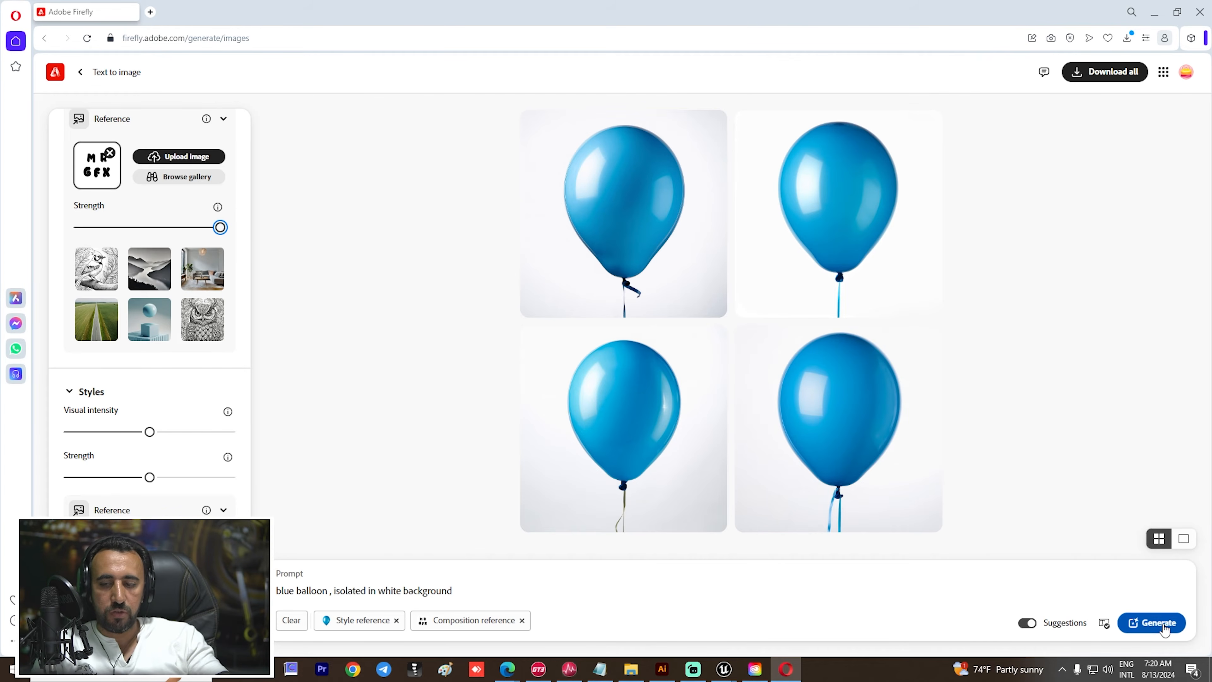
scroll(165, 473, "down", 10)
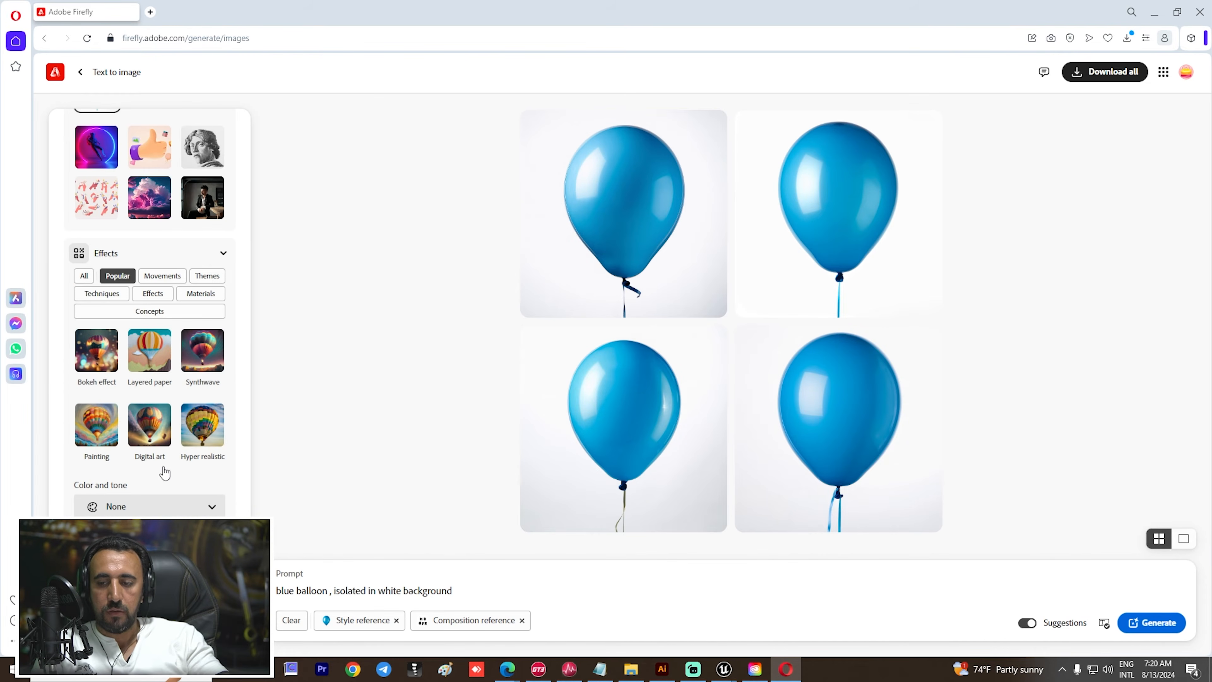
left_click(203, 432)
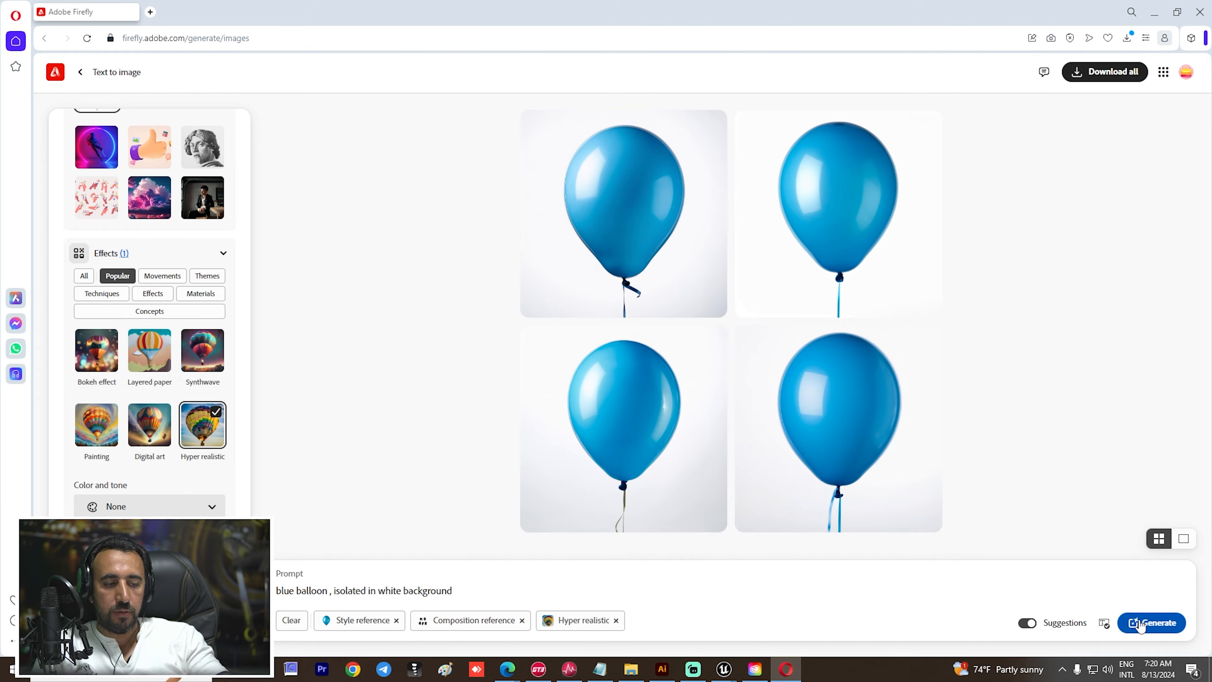
scroll(234, 361, "up", 10)
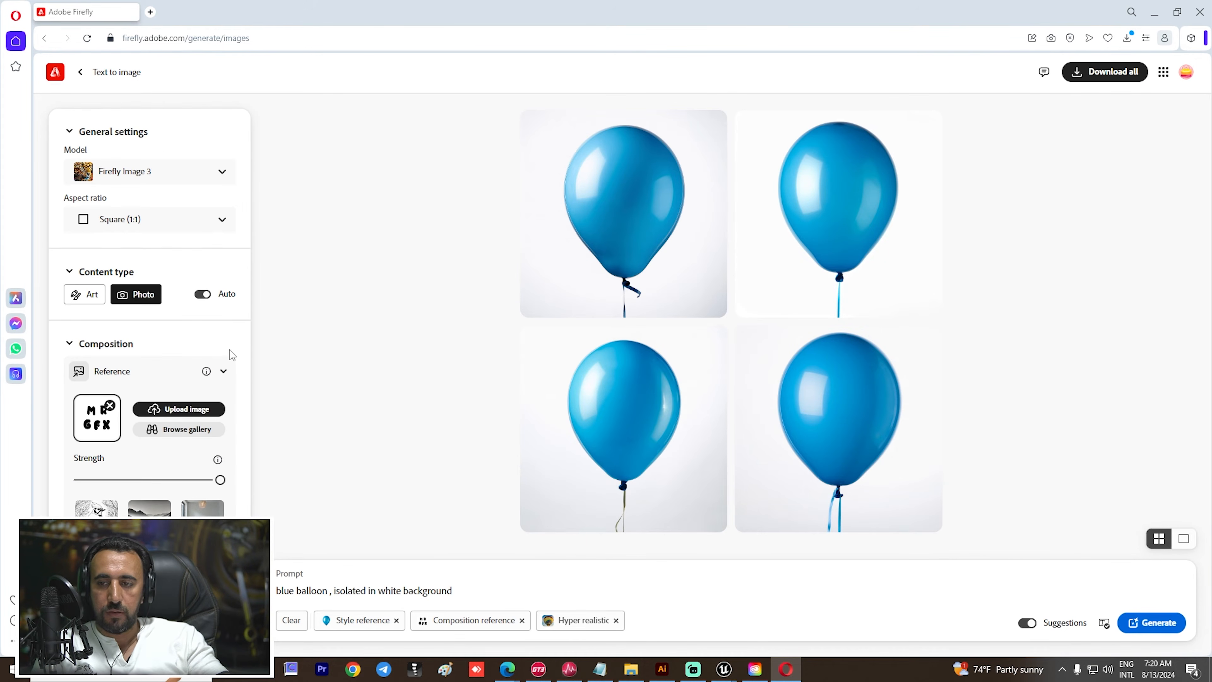
left_click(144, 230)
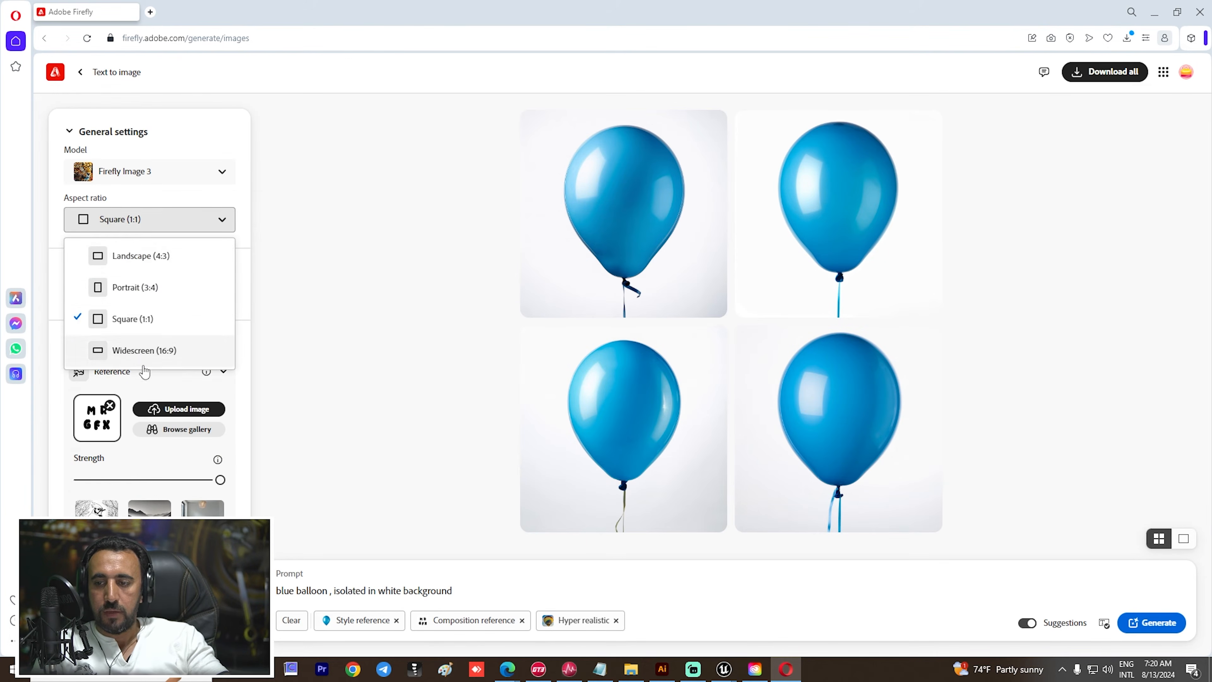
left_click(141, 349)
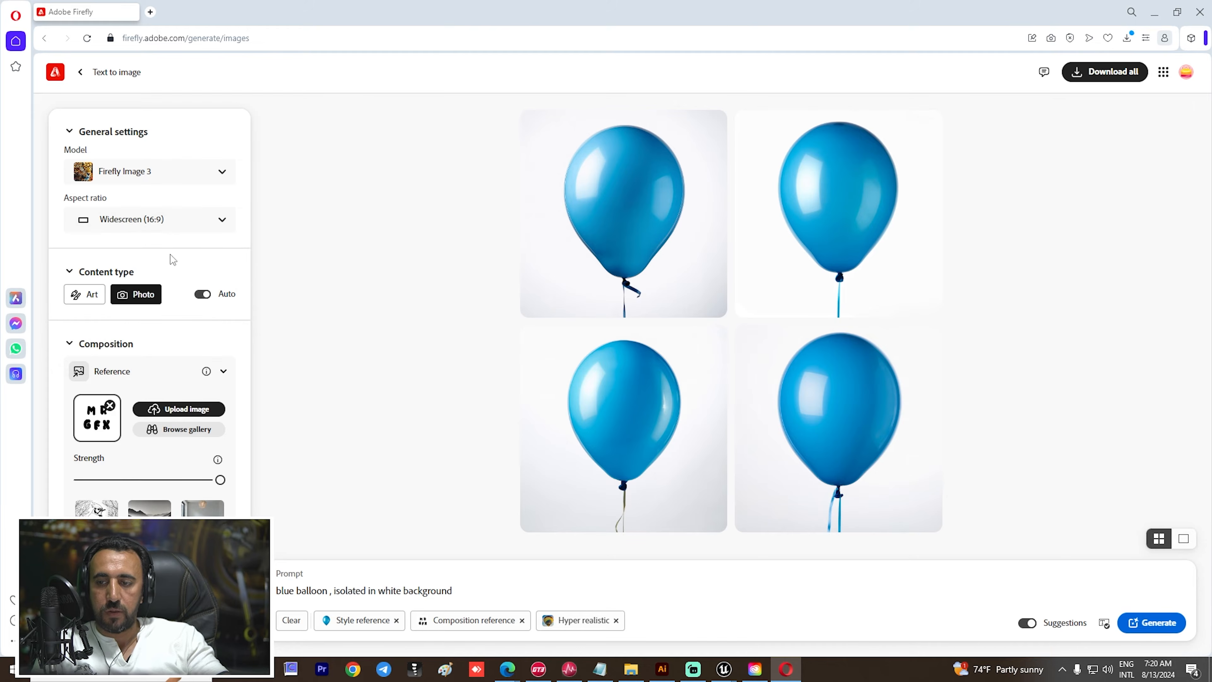
Step: Generate the balloon lettering images and enlarge the second result, with separate dark blue MR GFX letters
left_click(1155, 622)
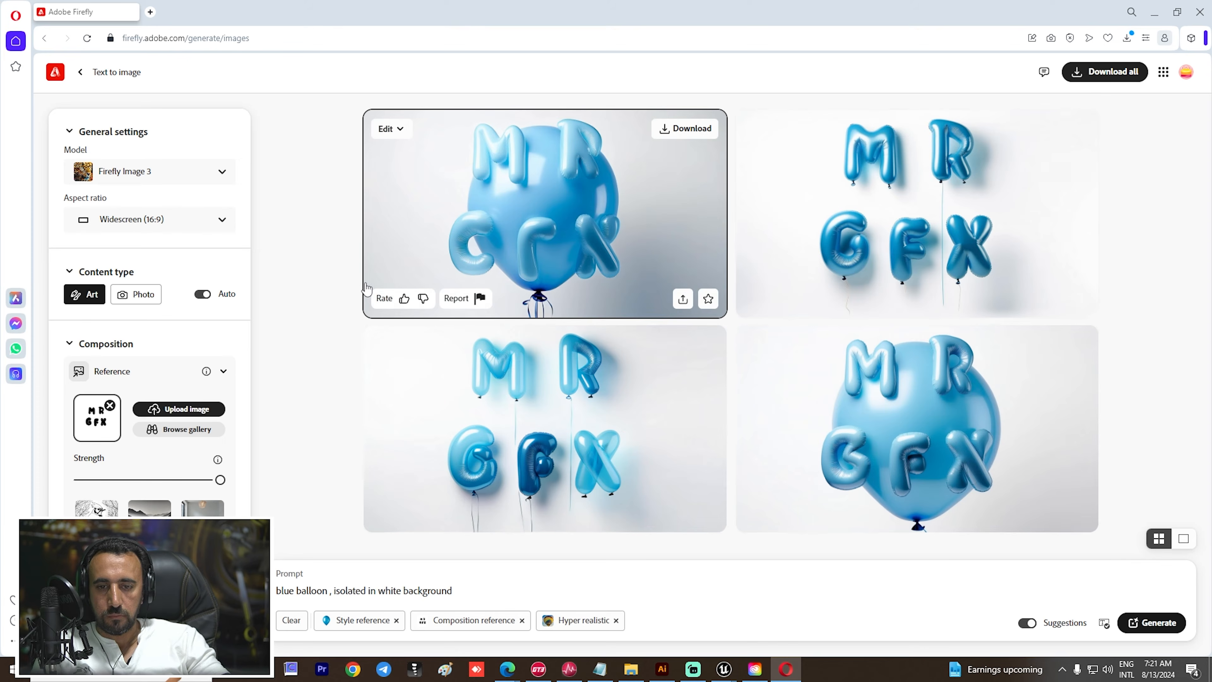
left_click(947, 195)
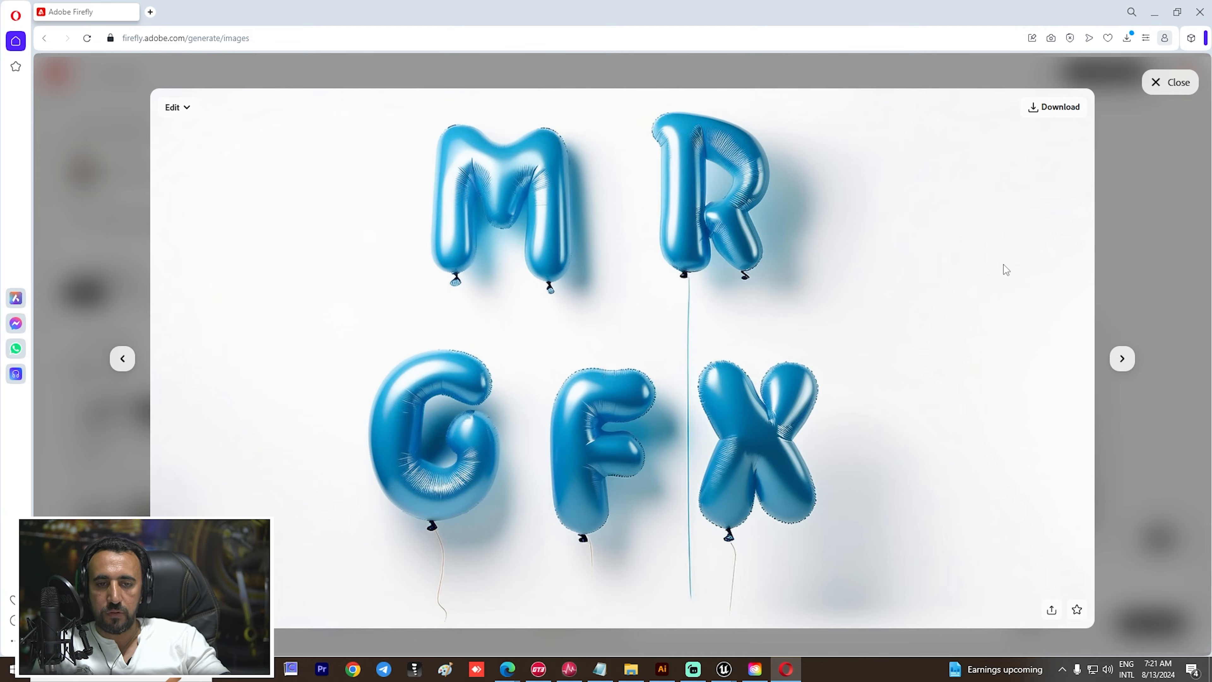
Step: In Illustrator, delete the R, F, X and G letters so that only the M remains on the artboard
left_click_drag(654, 197, 507, 537)
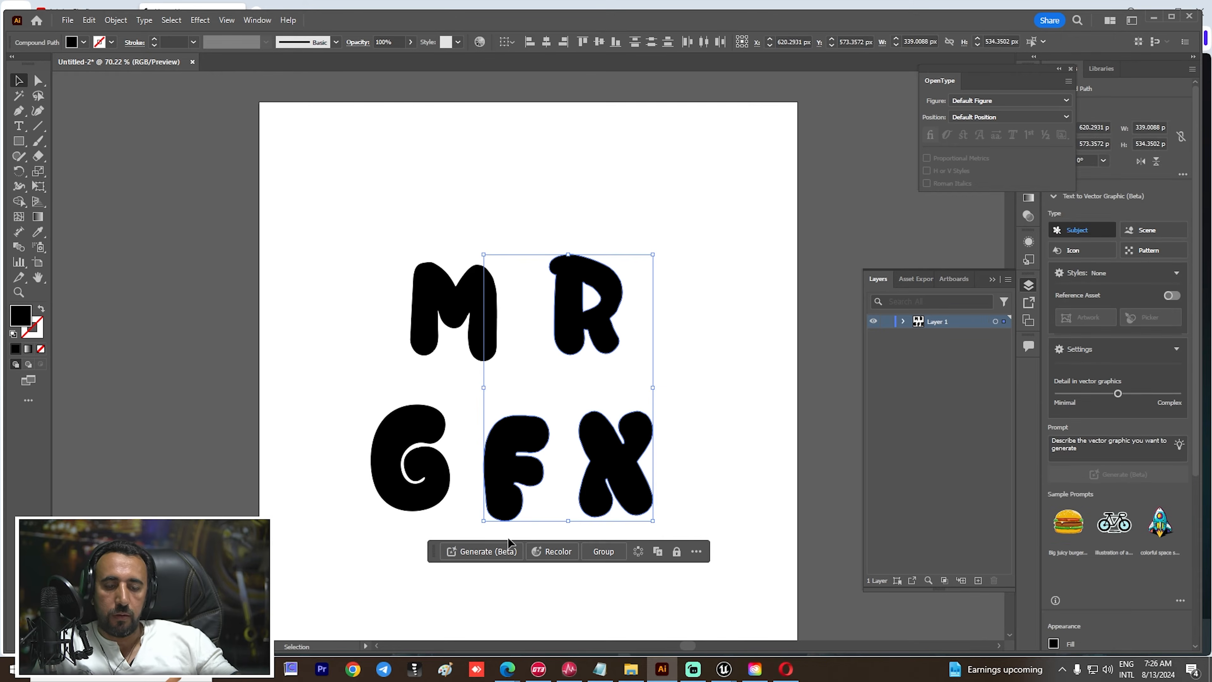
key("Delete")
left_click_drag(511, 409, 350, 504)
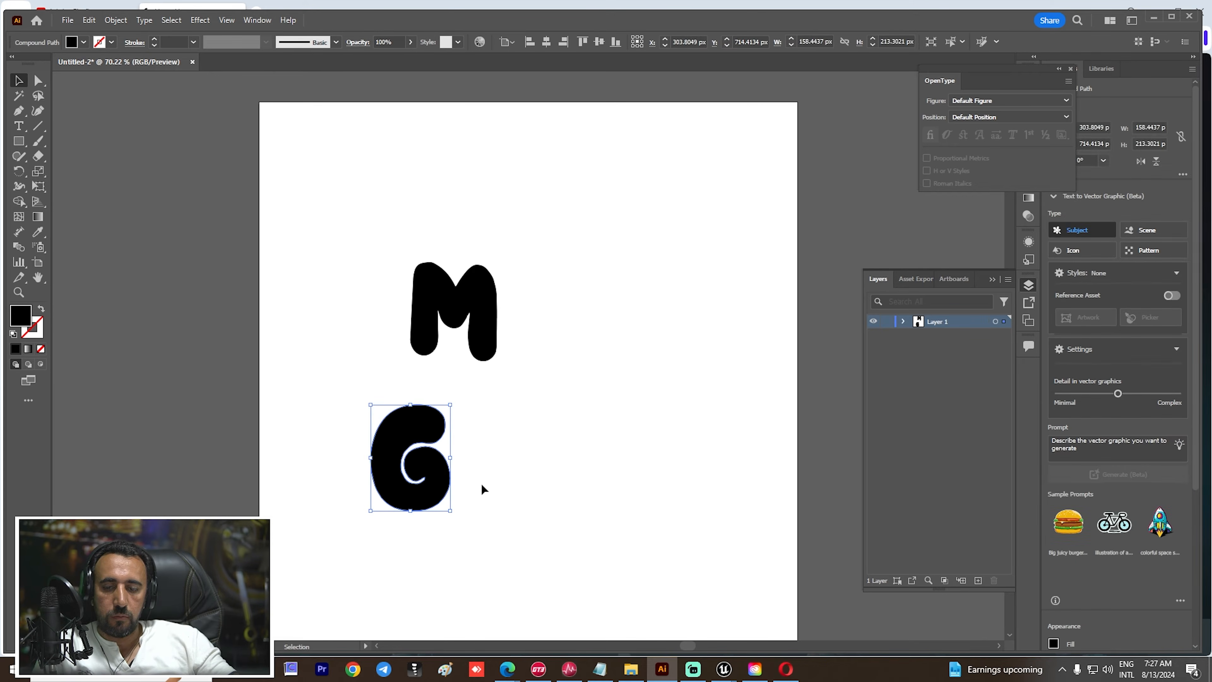
key("Delete")
Step: Enlarge the letter M to about 569 by 649 px and move it near the artboard's center
scroll(514, 262, "up", 1)
left_click(485, 356)
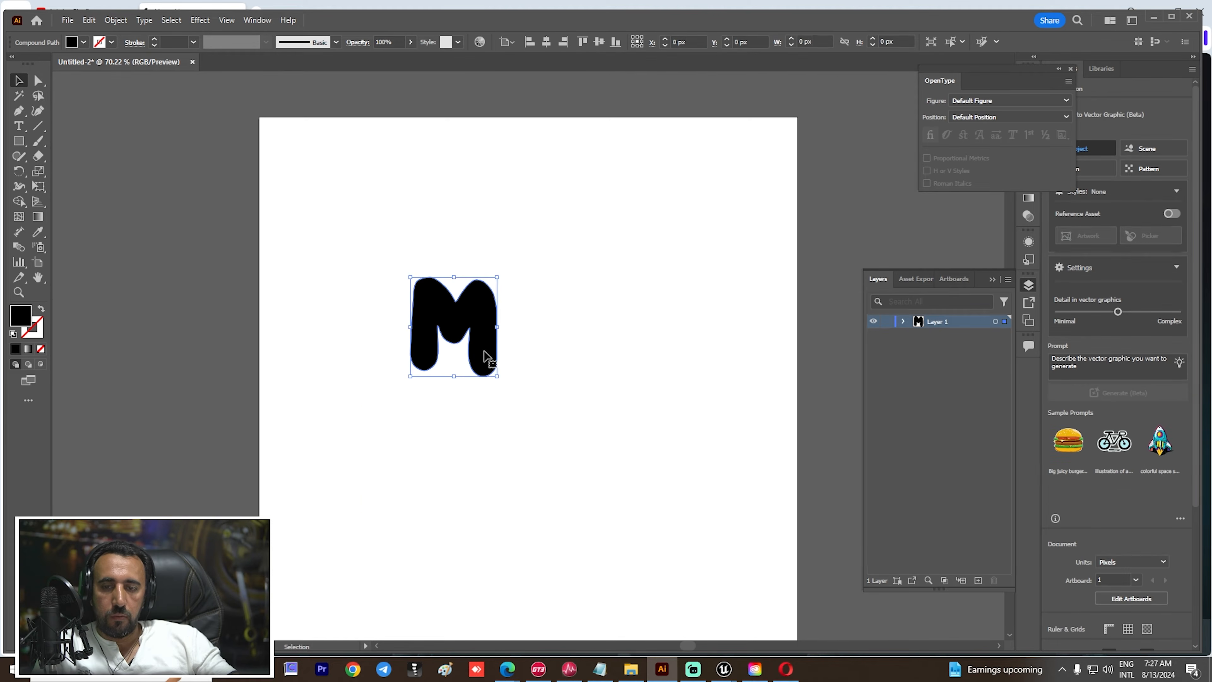
left_click_drag(498, 376, 694, 599)
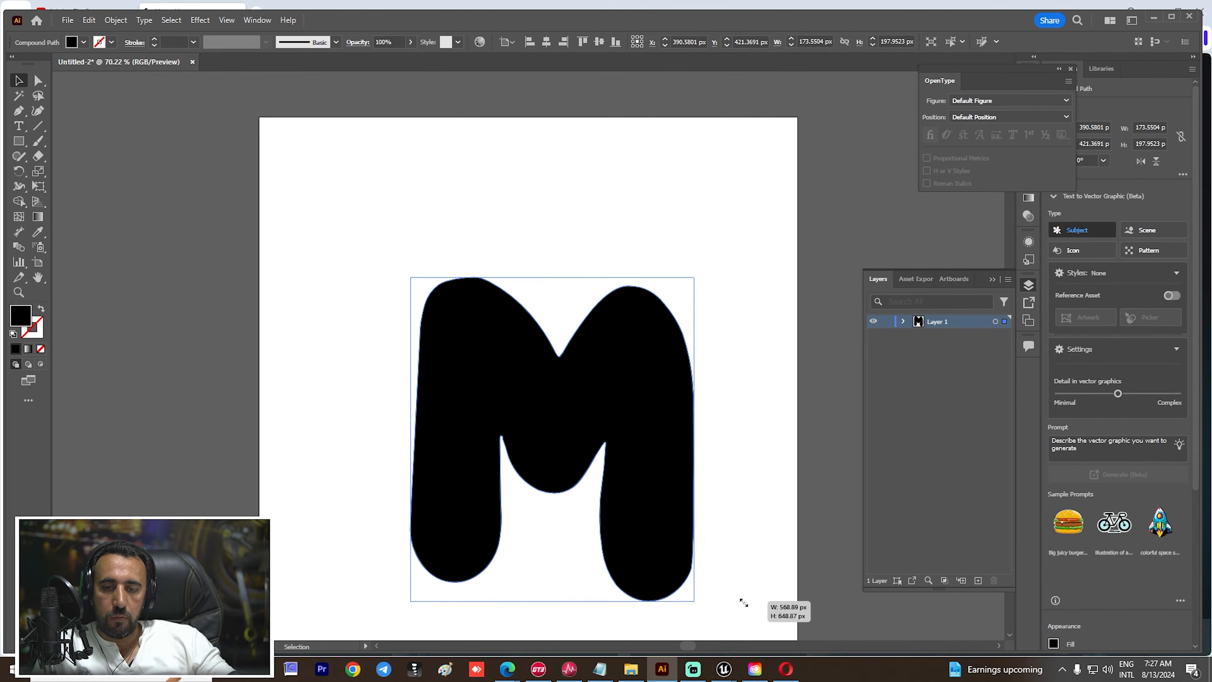
left_click_drag(655, 433, 642, 400)
left_click(68, 20)
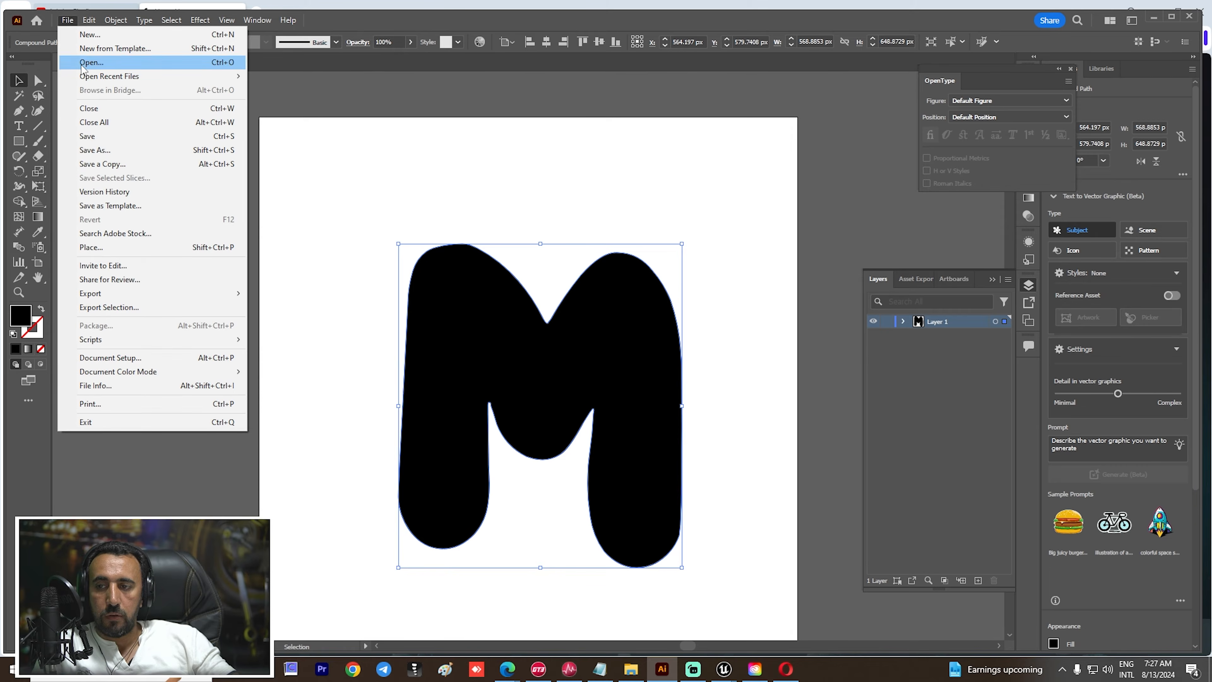
mouse_move(123, 300)
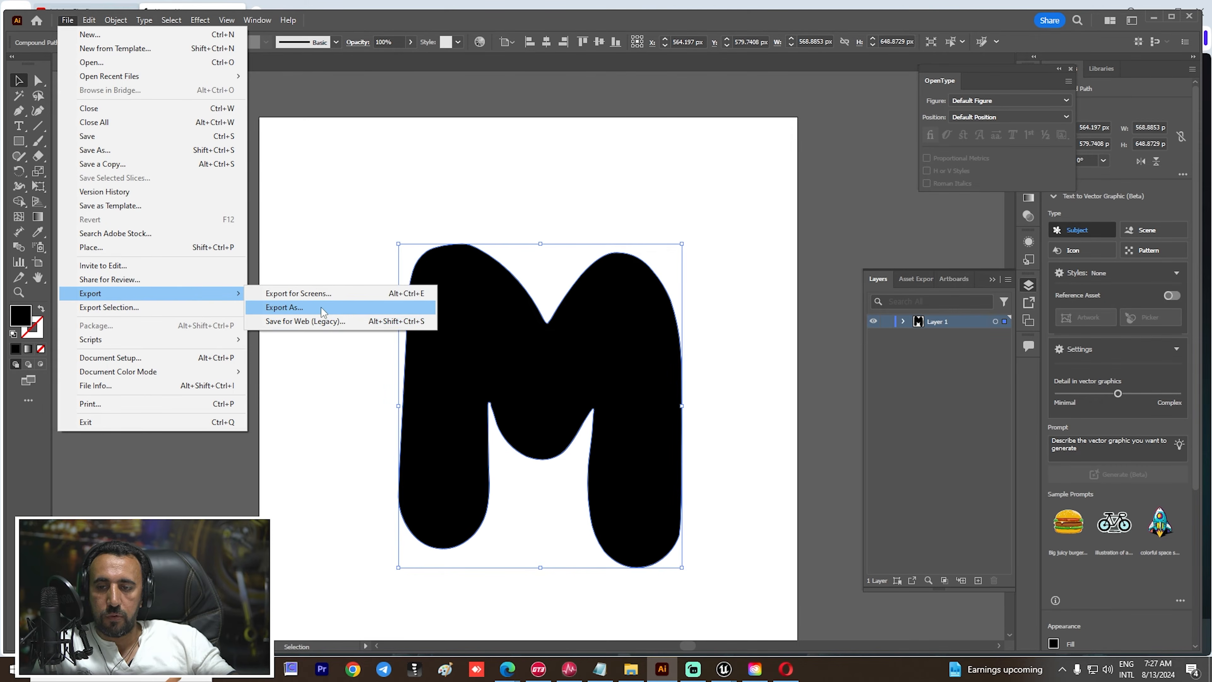
left_click(321, 308)
scroll(471, 199, "down", 3)
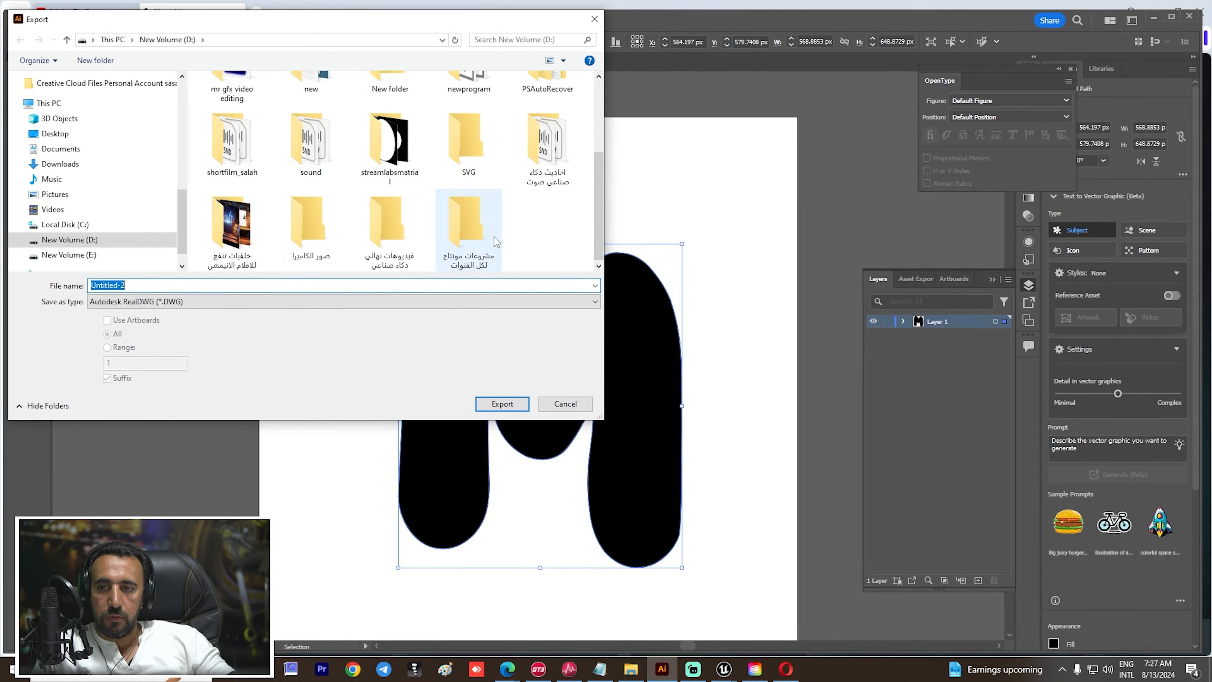
type("00000")
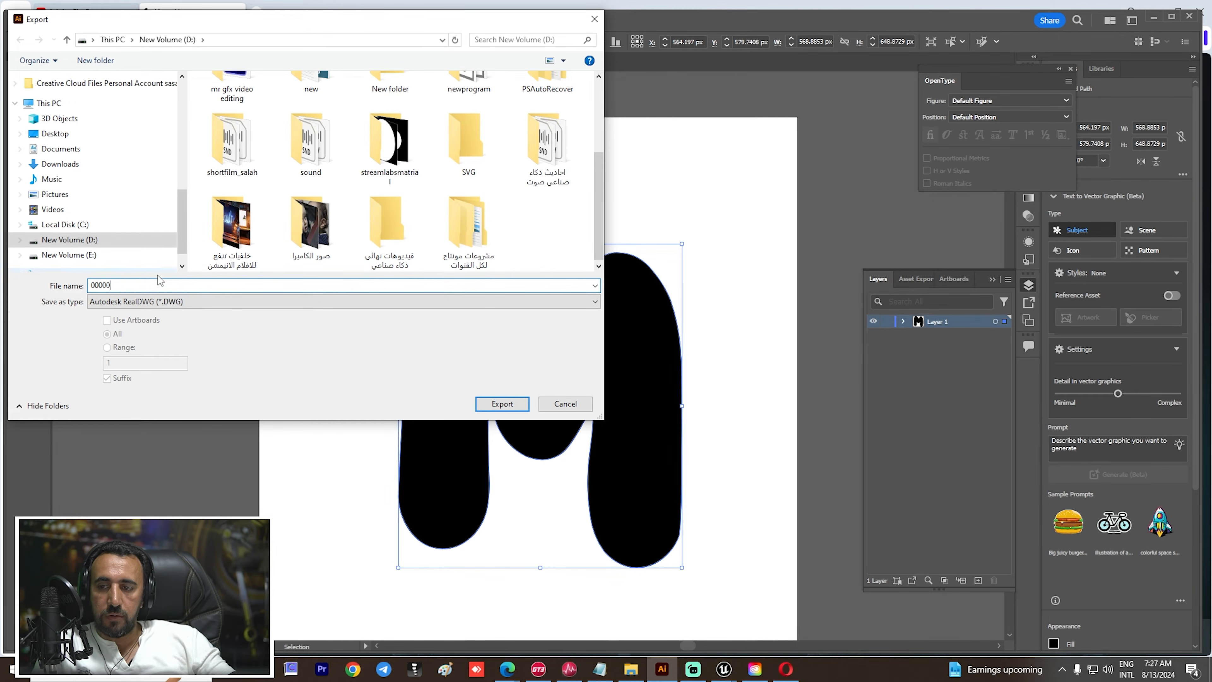
key("Return")
Step: Save the artboard for web as a high-quality JPEG named M in the Desktop's 3d folder
left_click(74, 23)
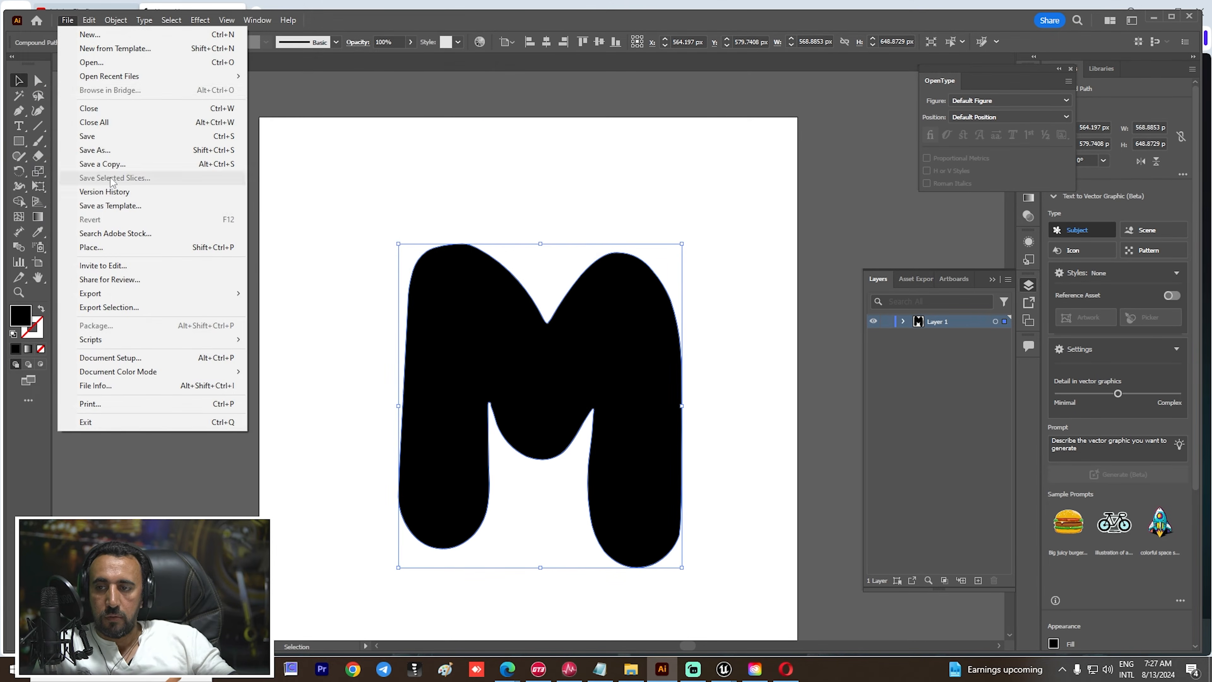
mouse_move(190, 293)
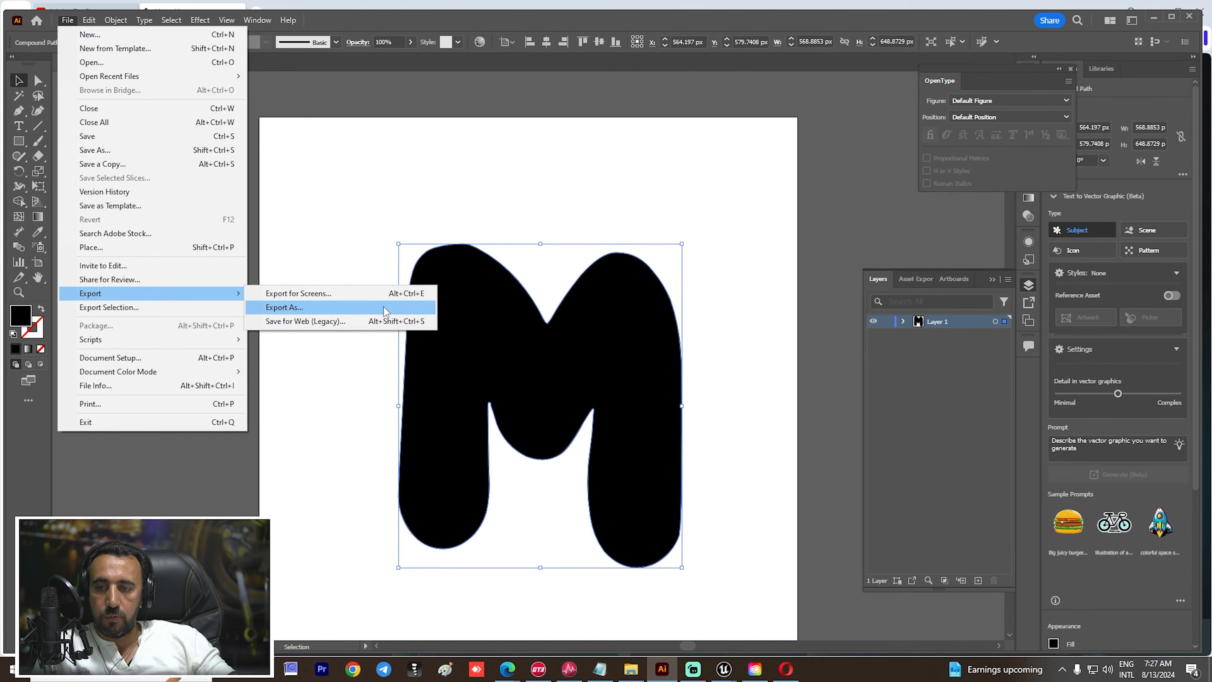
left_click(337, 321)
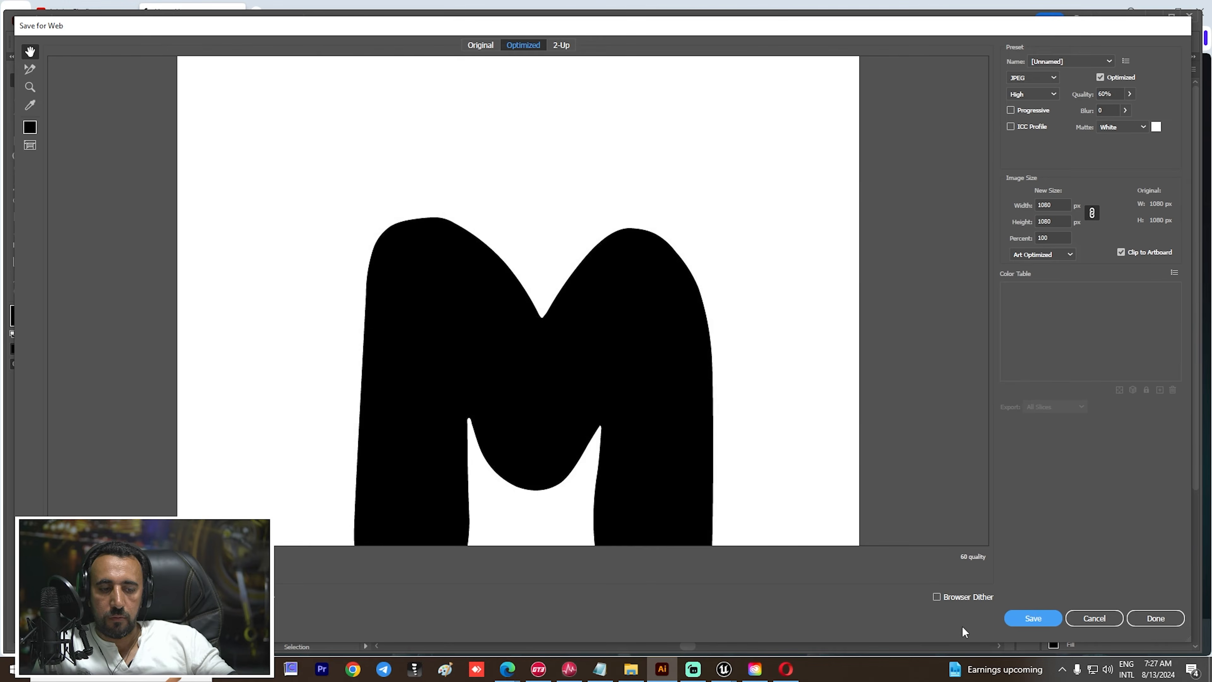
left_click(1032, 618)
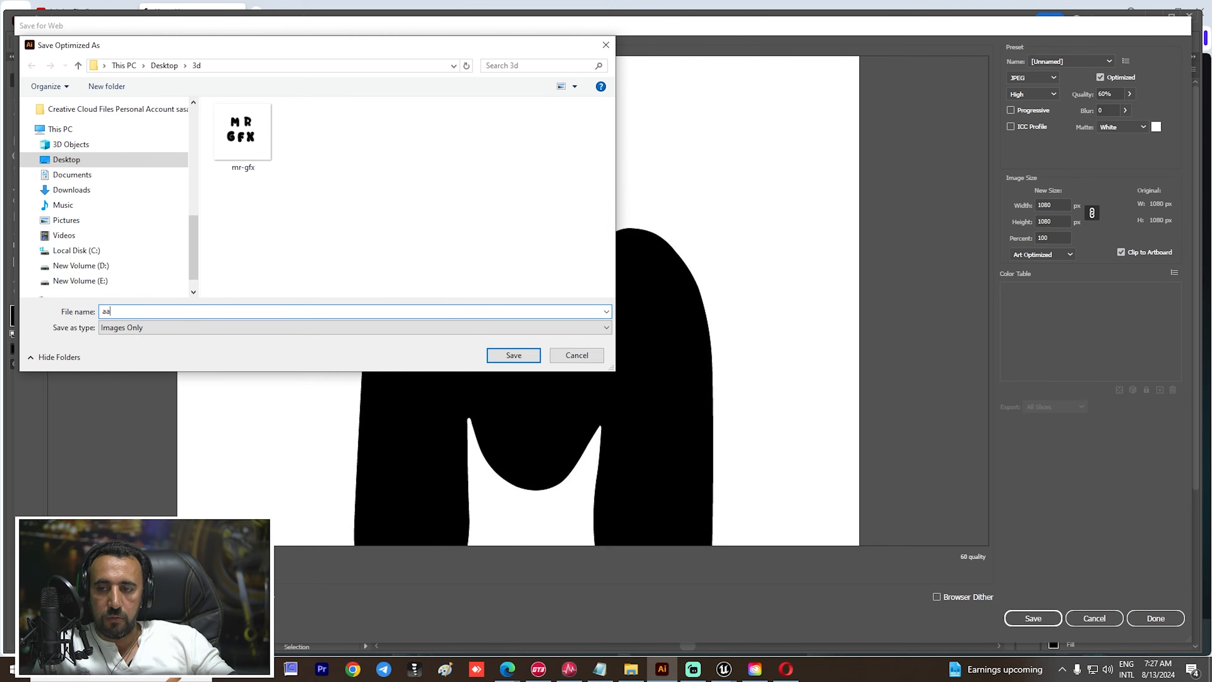
type("m")
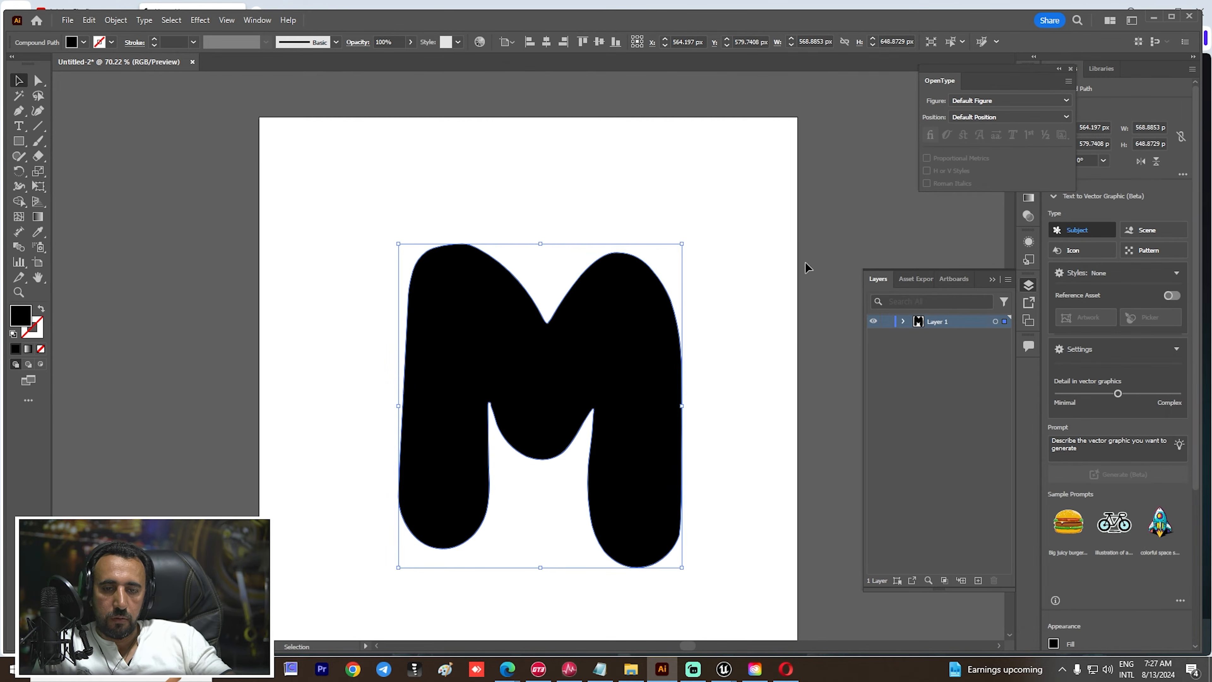
Step: Switch to Adobe Firefly and upload M from the Desktop's 3d folder as the composition reference
key("alt+Tab")
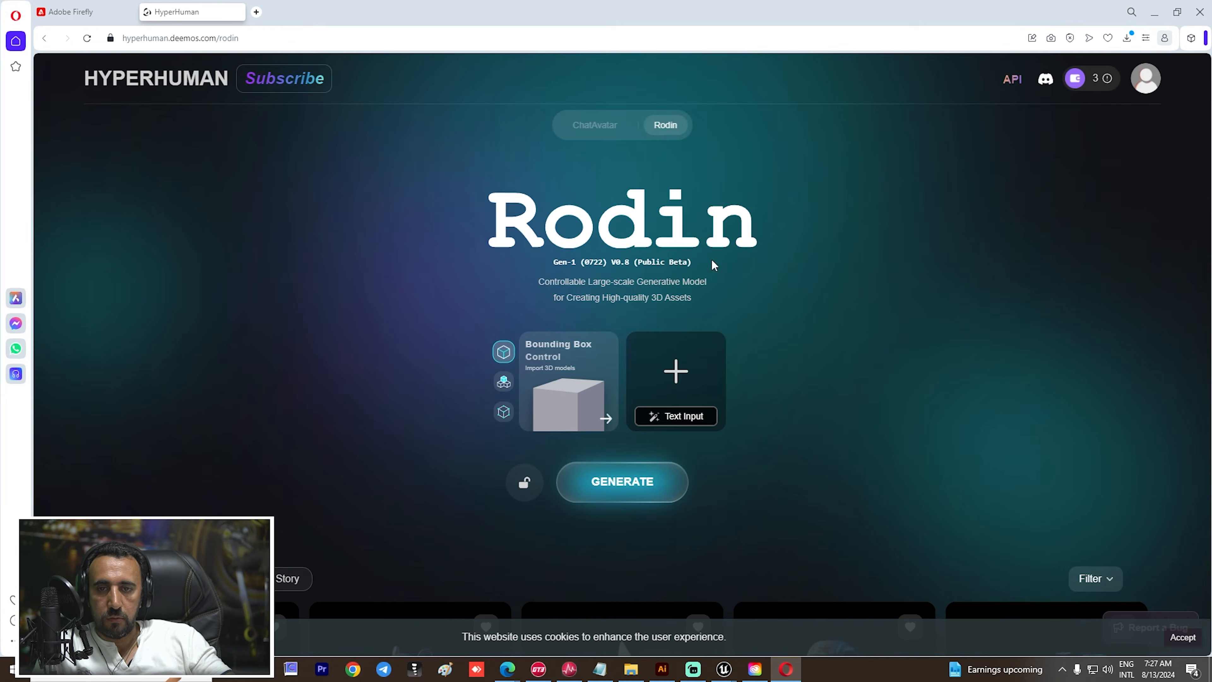
left_click(77, 11)
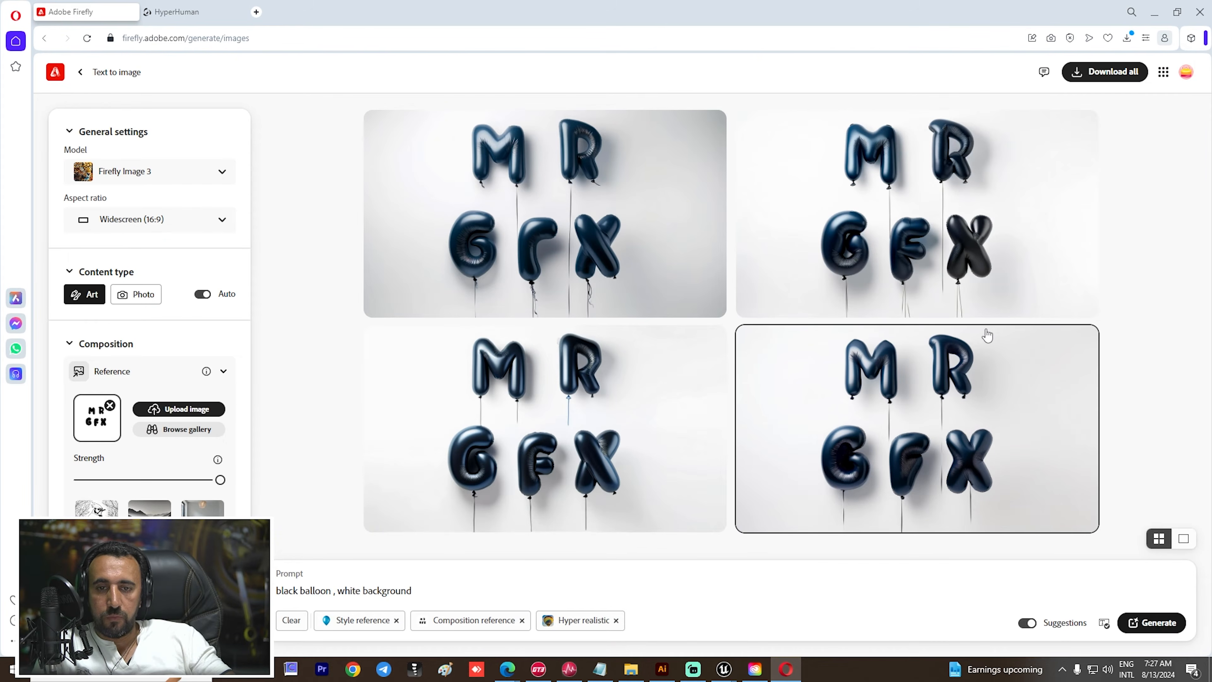
left_click(181, 409)
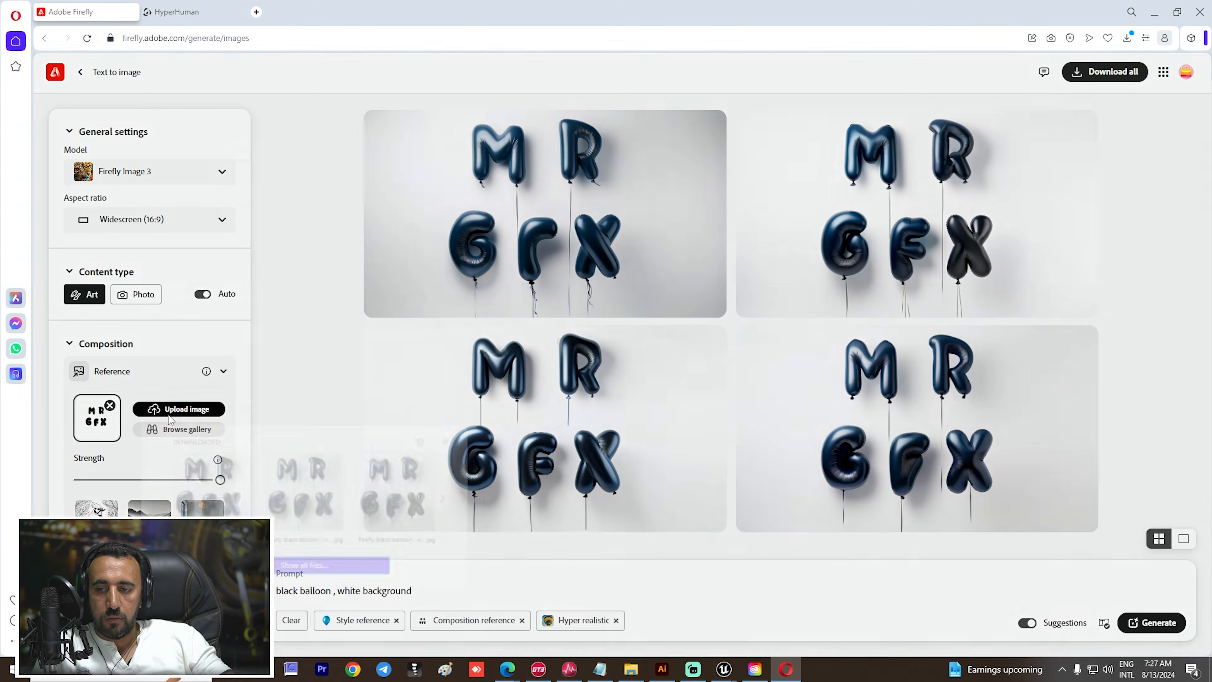
left_click(310, 567)
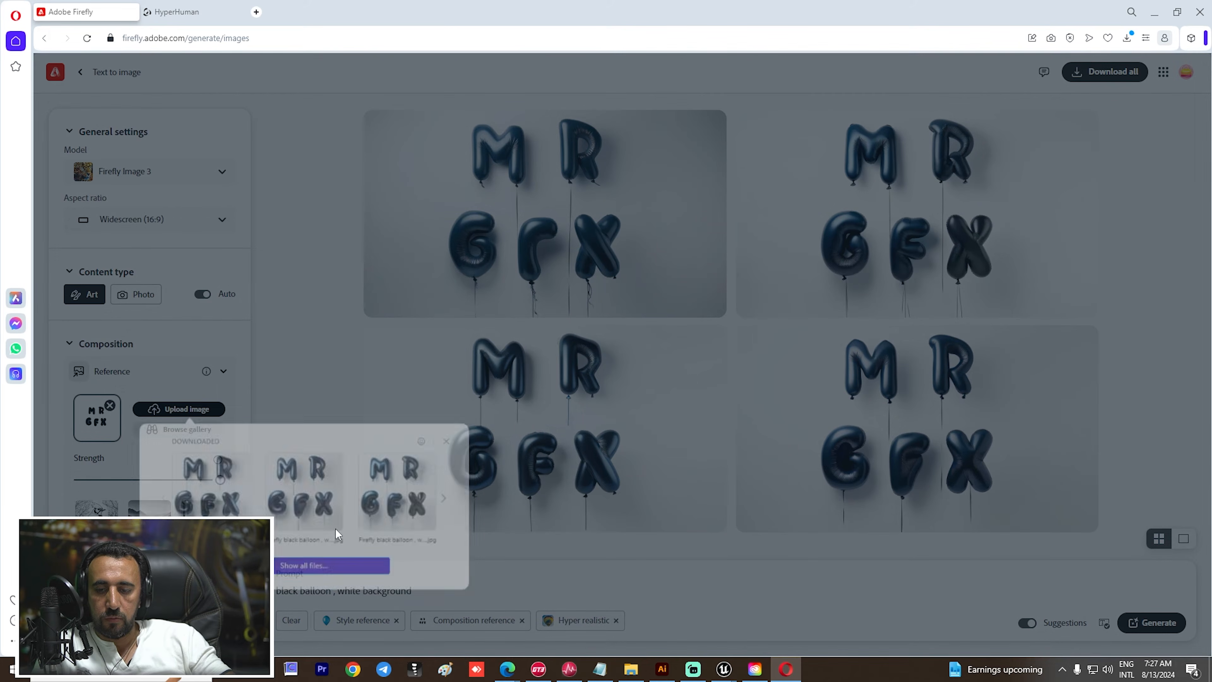
left_click(51, 109)
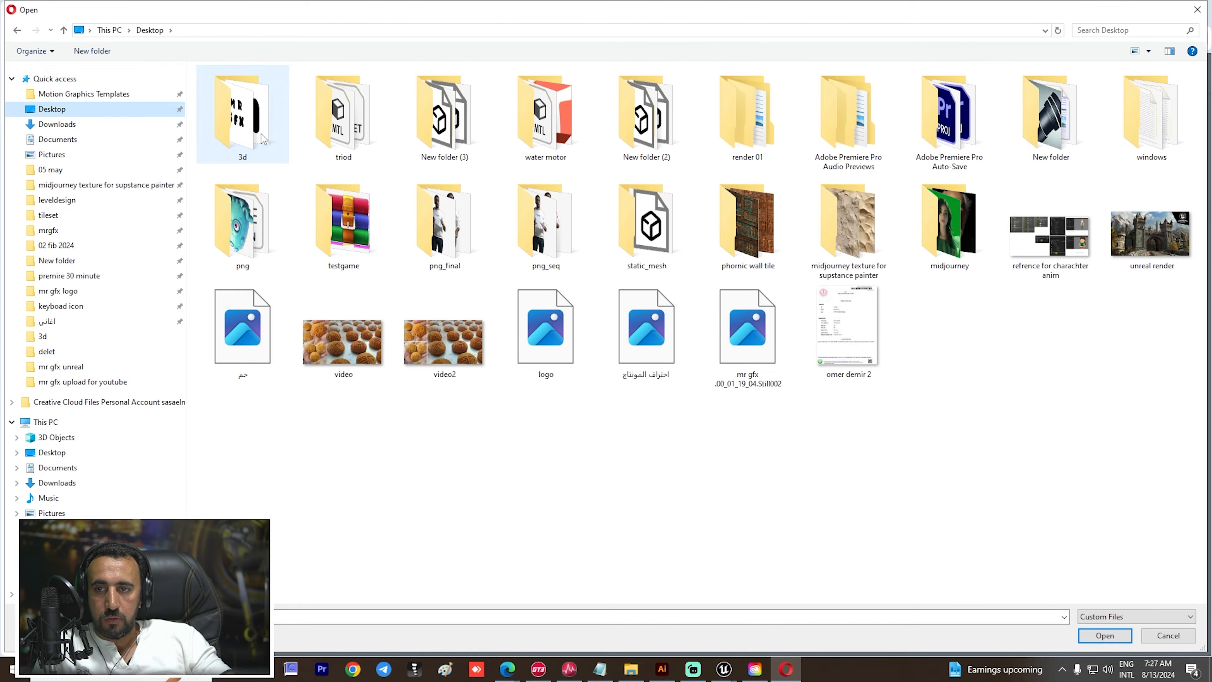
double_click(248, 115)
double_click(228, 93)
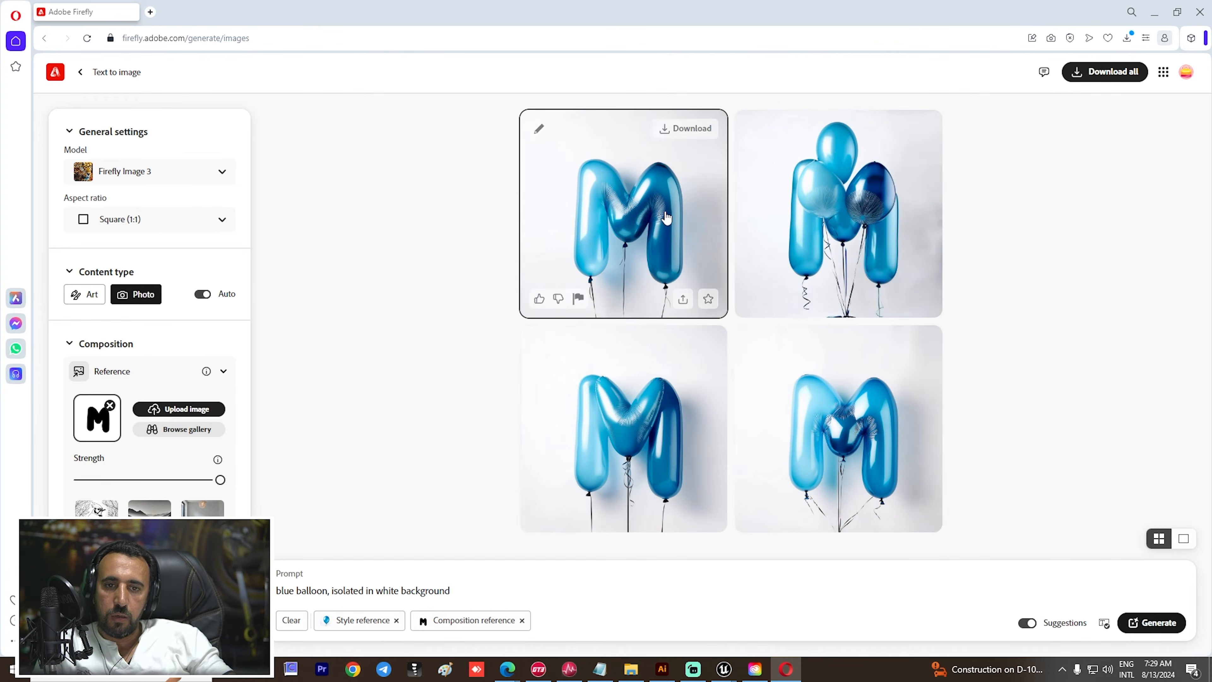
Step: Enlarge the first blue balloon M result to examine its shape and editing options, and return to the results
left_click(576, 201)
mouse_move(642, 323)
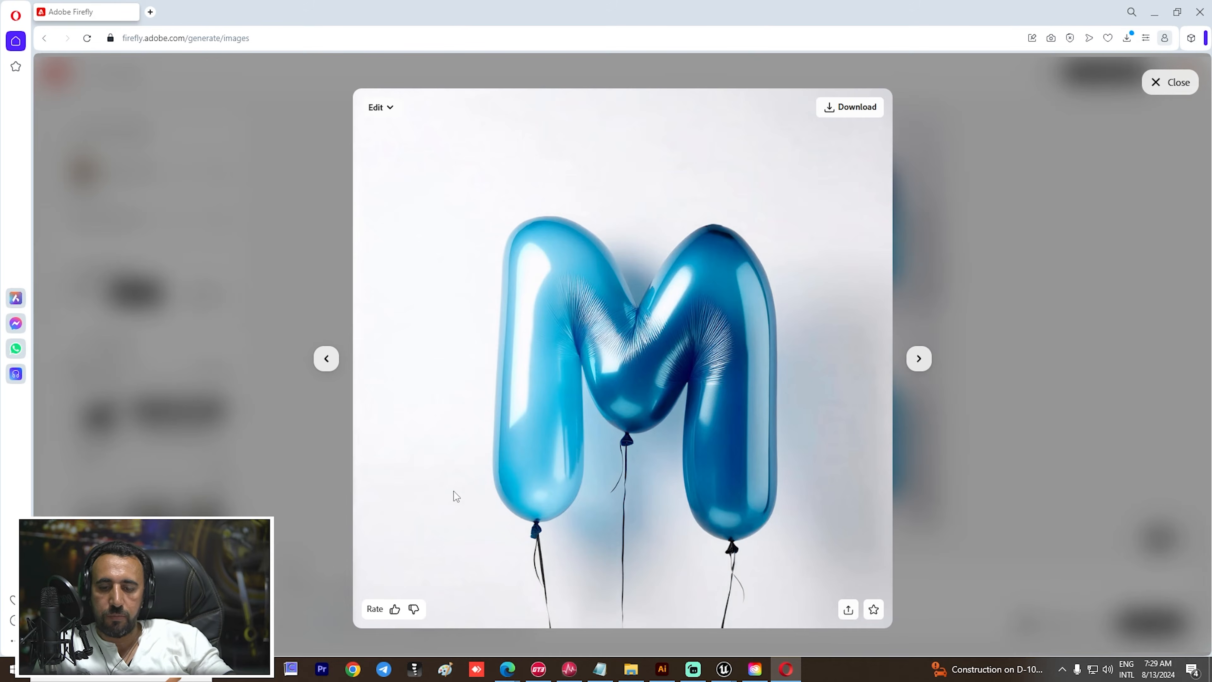
left_click(380, 107)
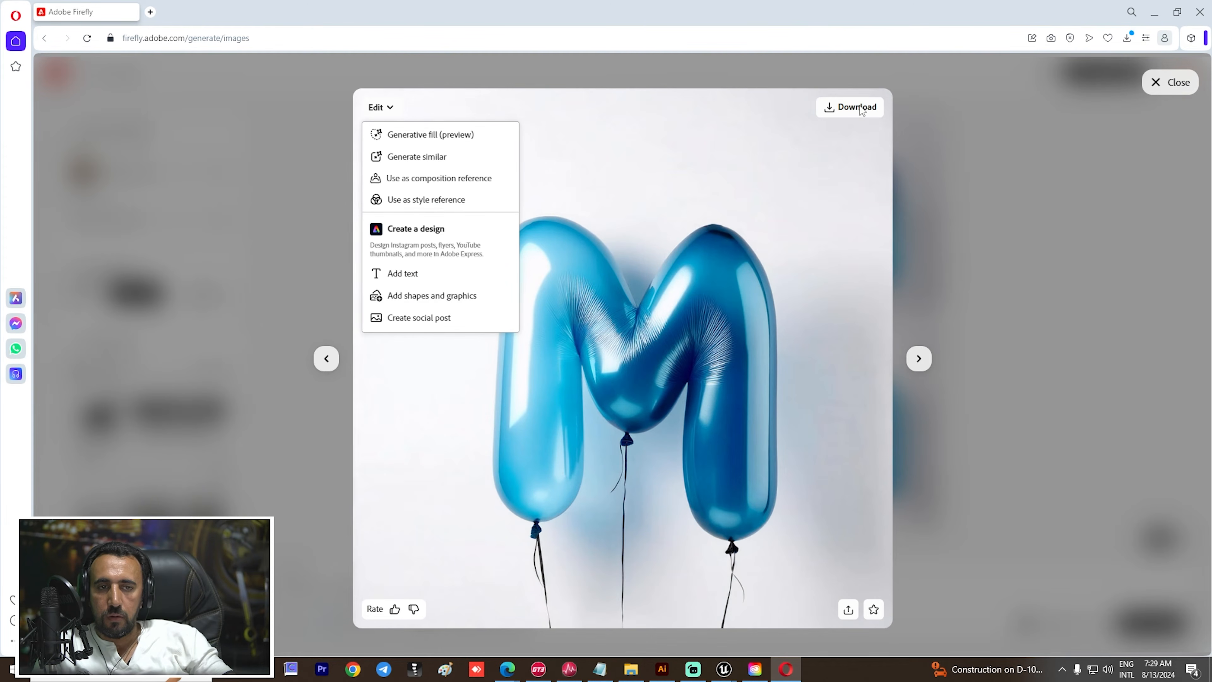
left_click(1033, 173)
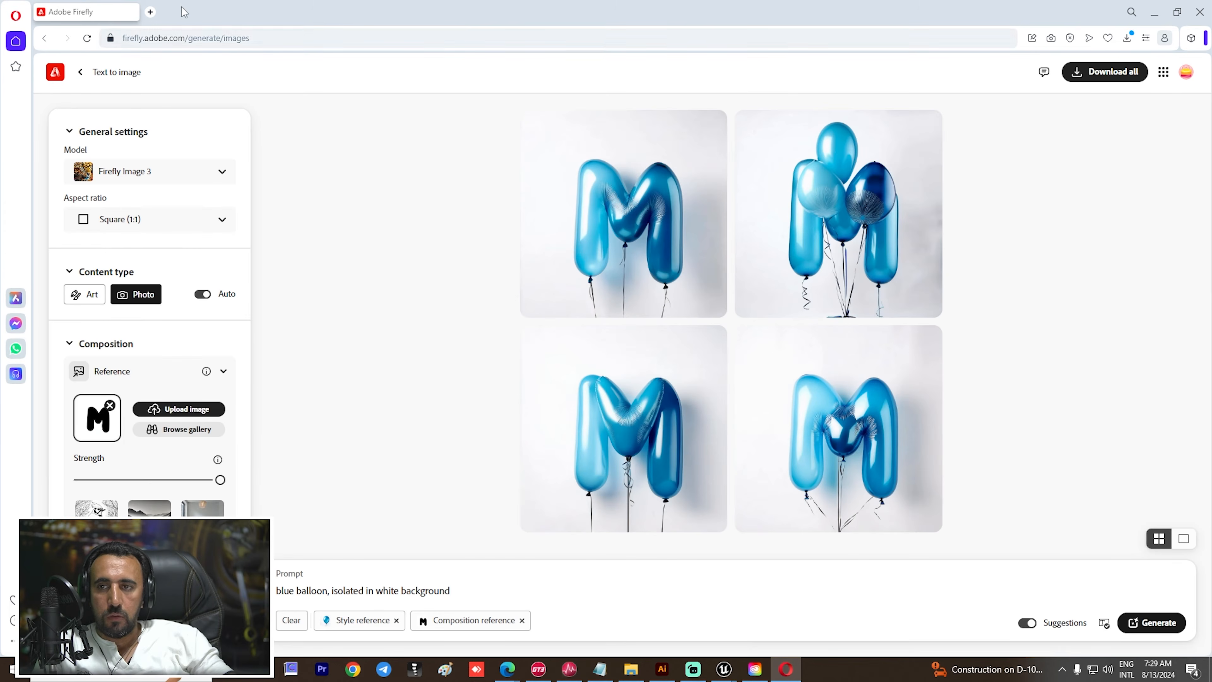
Step: Search Google for "rodin hyperhuman" in a new browser tab and open the HyperHuman Rodin page
left_click(152, 13)
type("google.com")
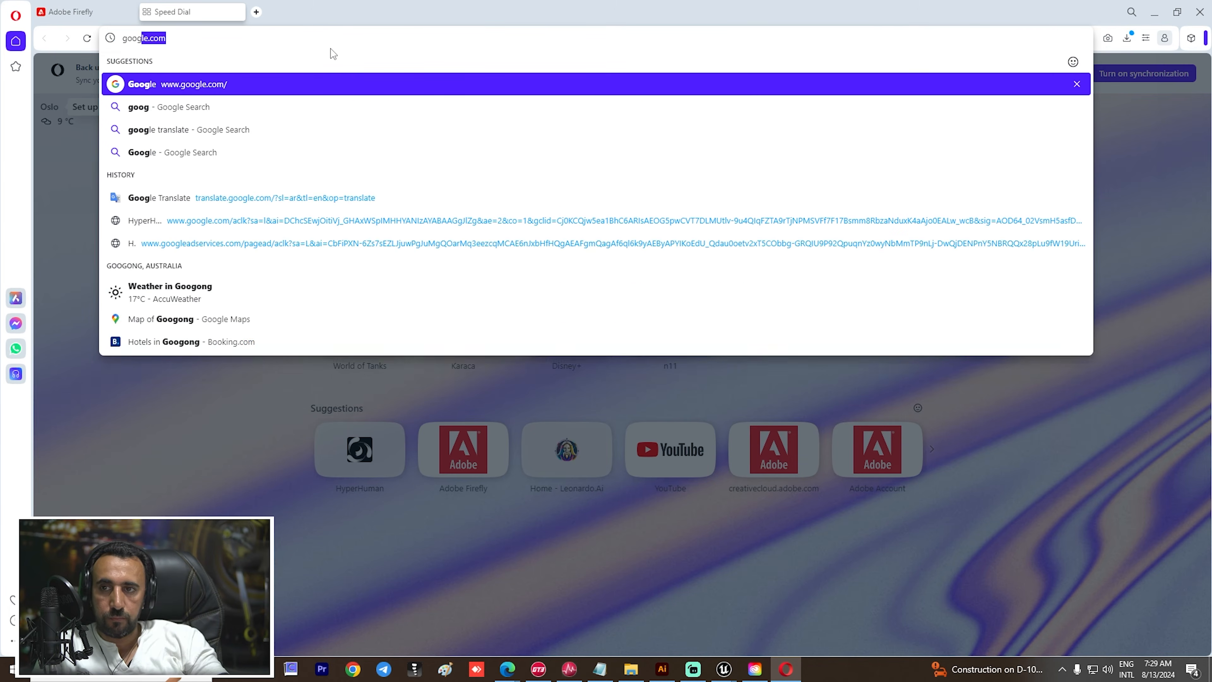
key("Return")
type("ro")
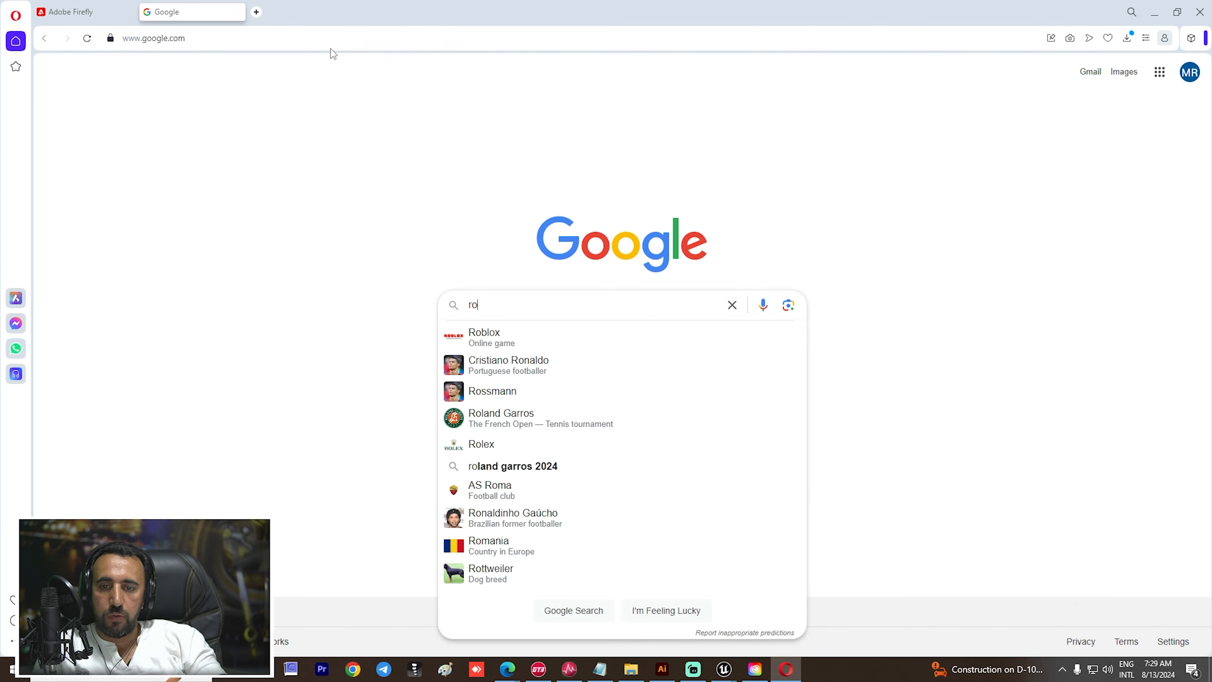
type("din hy")
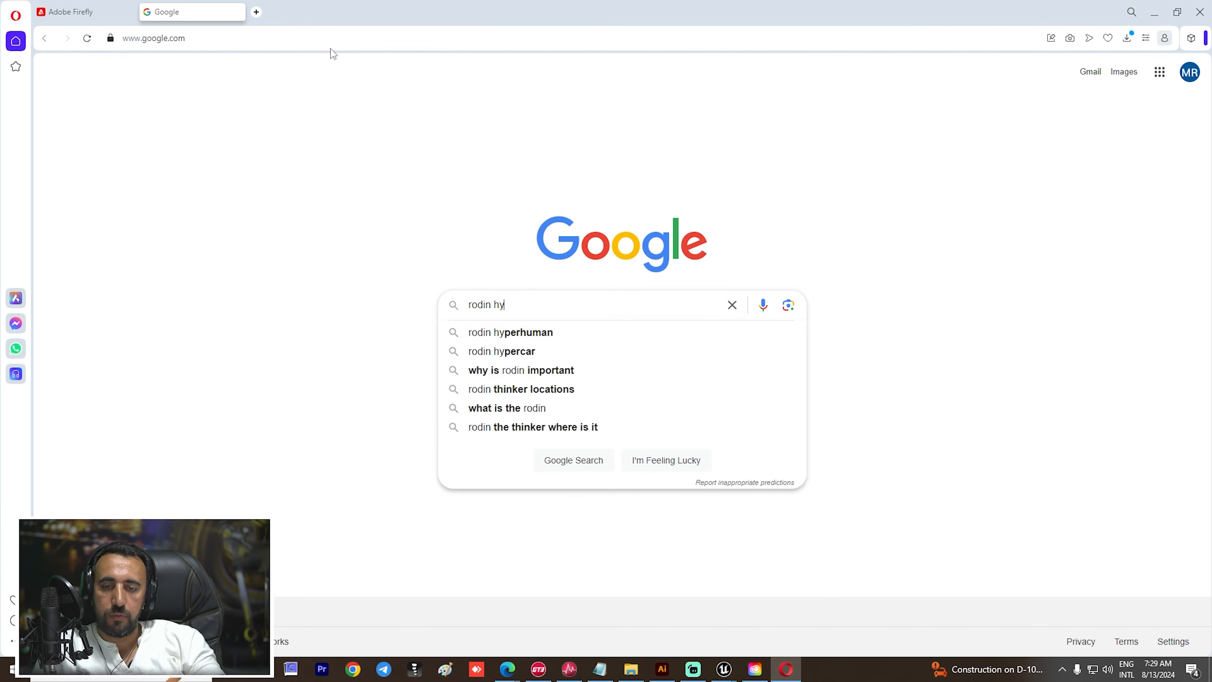
key("Down")
key("Return")
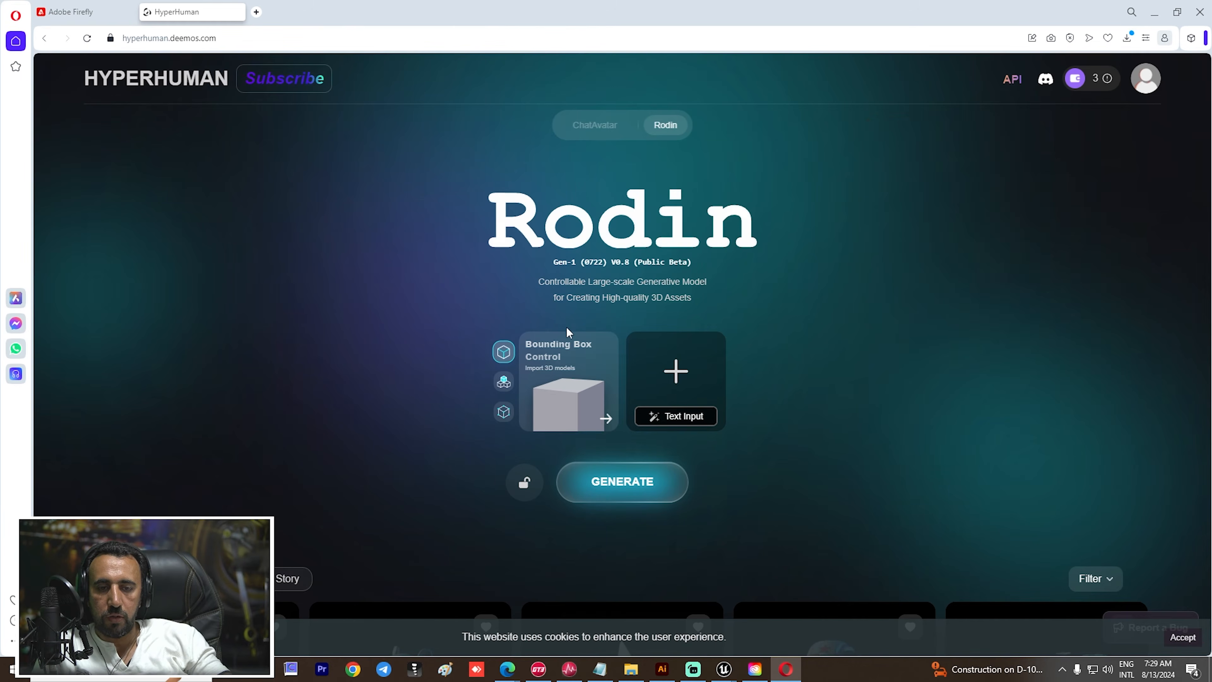
left_click(683, 375)
left_click(788, 537)
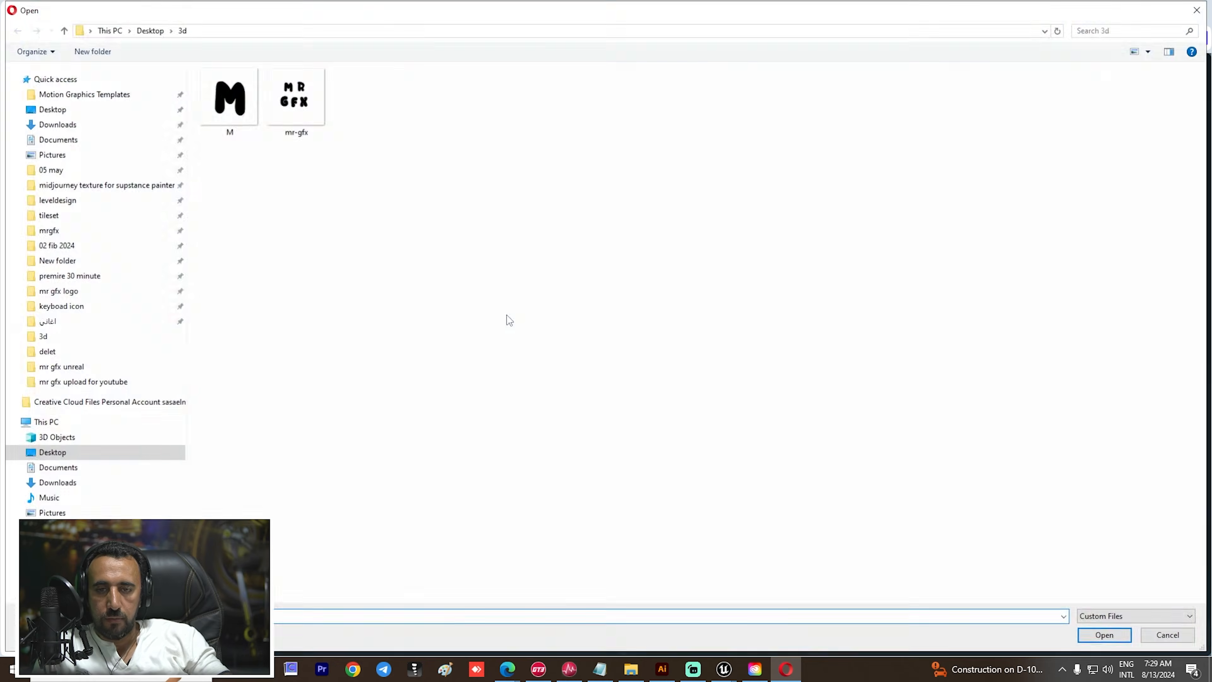
left_click(57, 124)
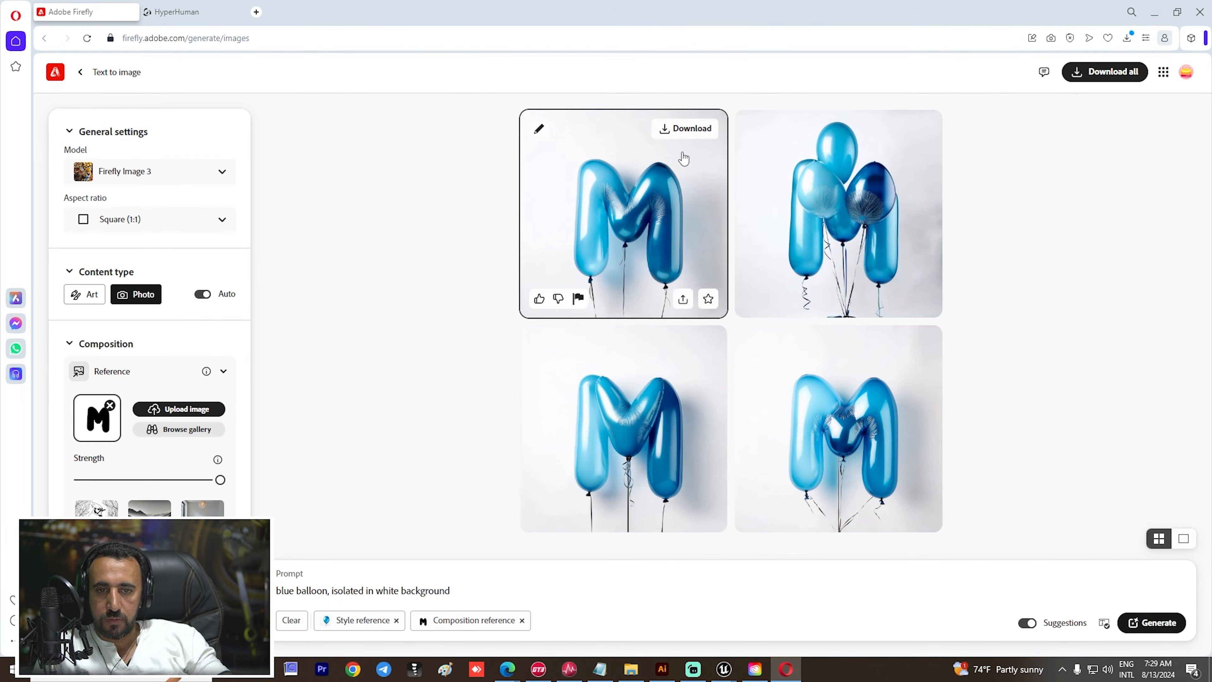
Step: Download Firefly's first blue balloon M image and upload it to HyperHuman Rodin as the input image
left_click(663, 187)
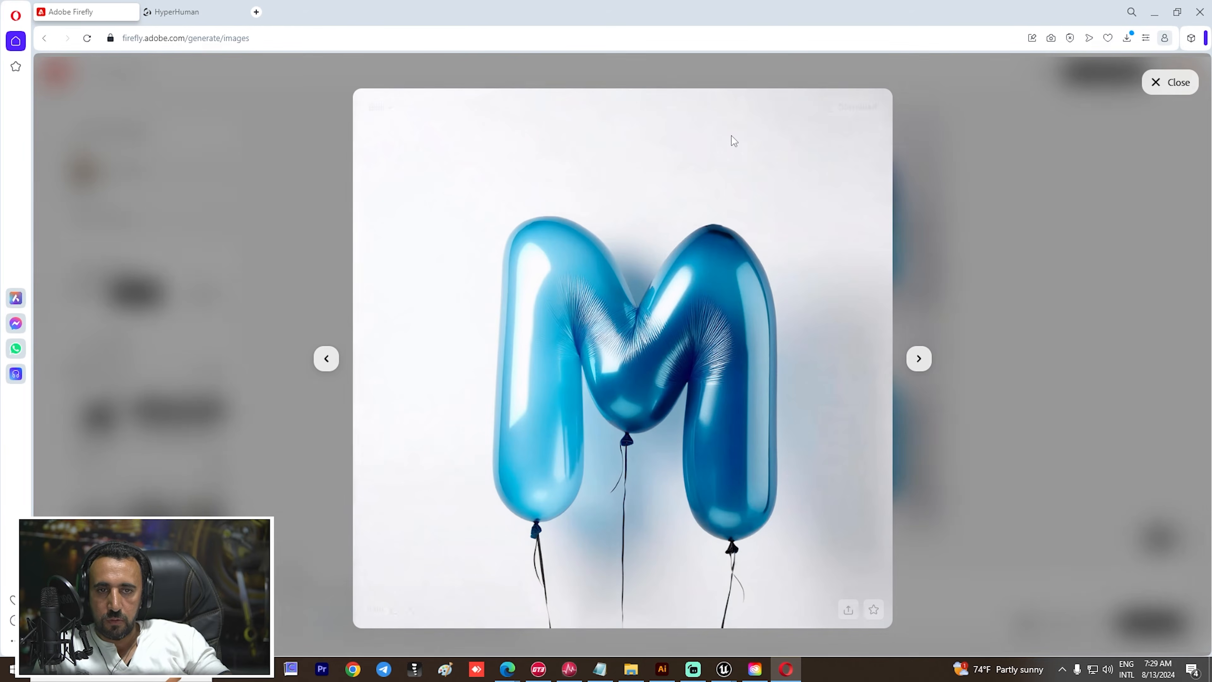
left_click(860, 110)
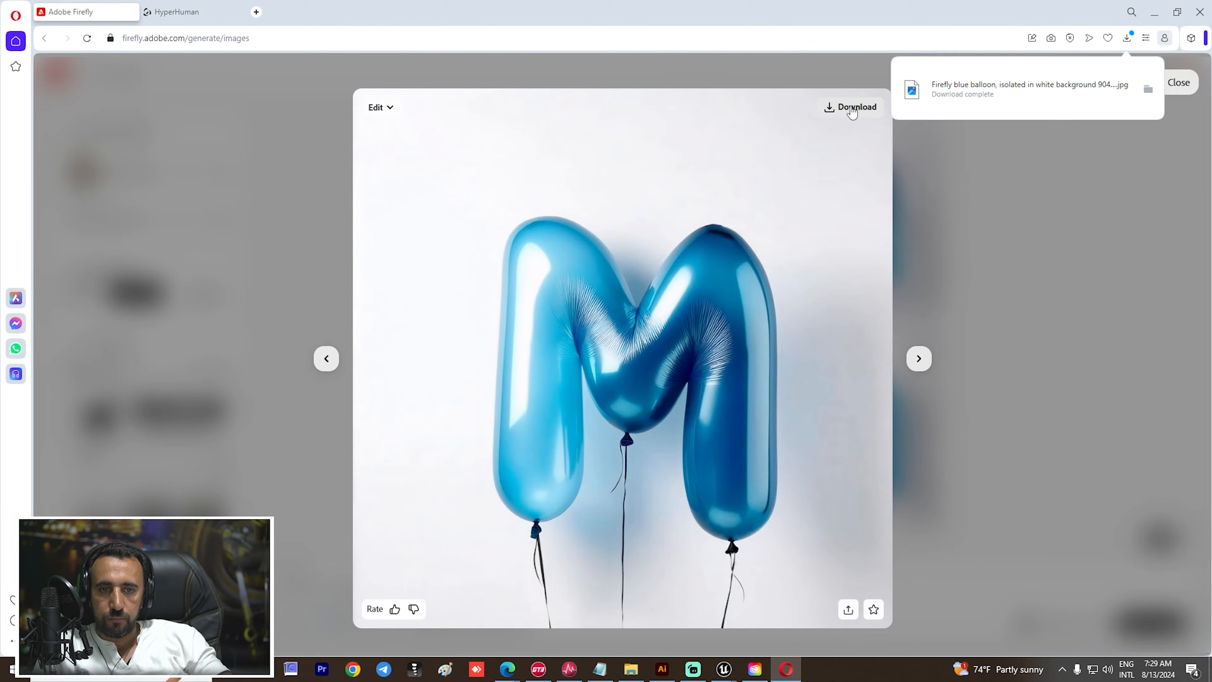
left_click(207, 16)
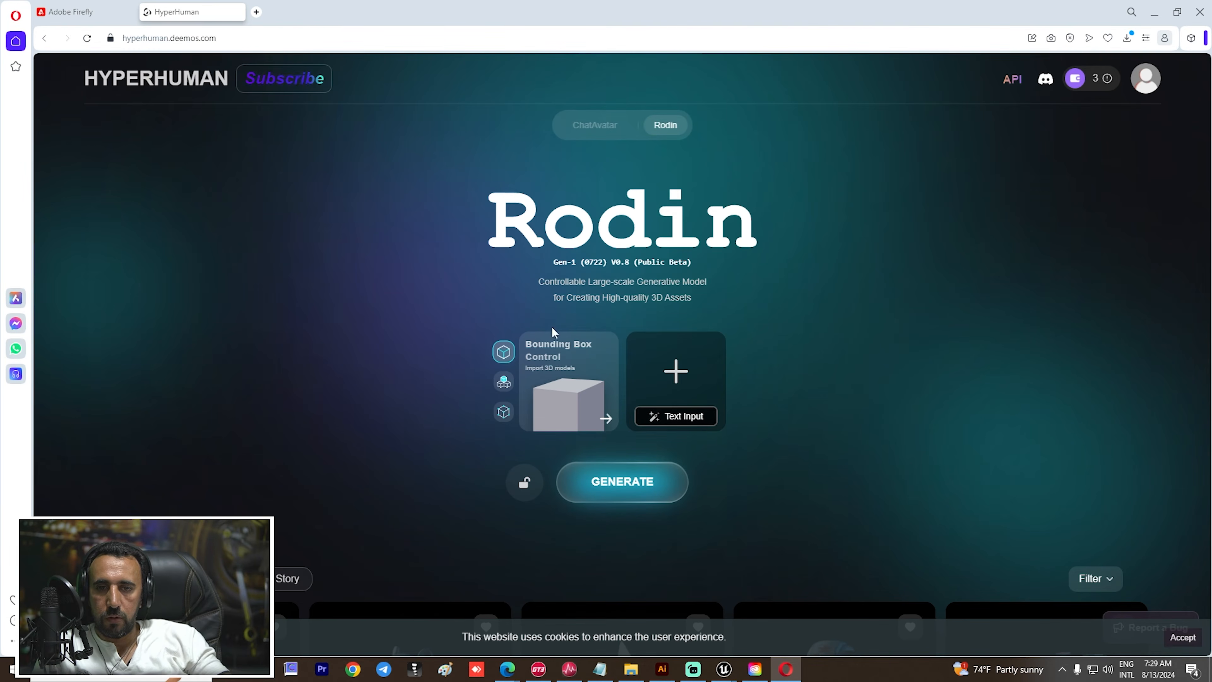
left_click(690, 375)
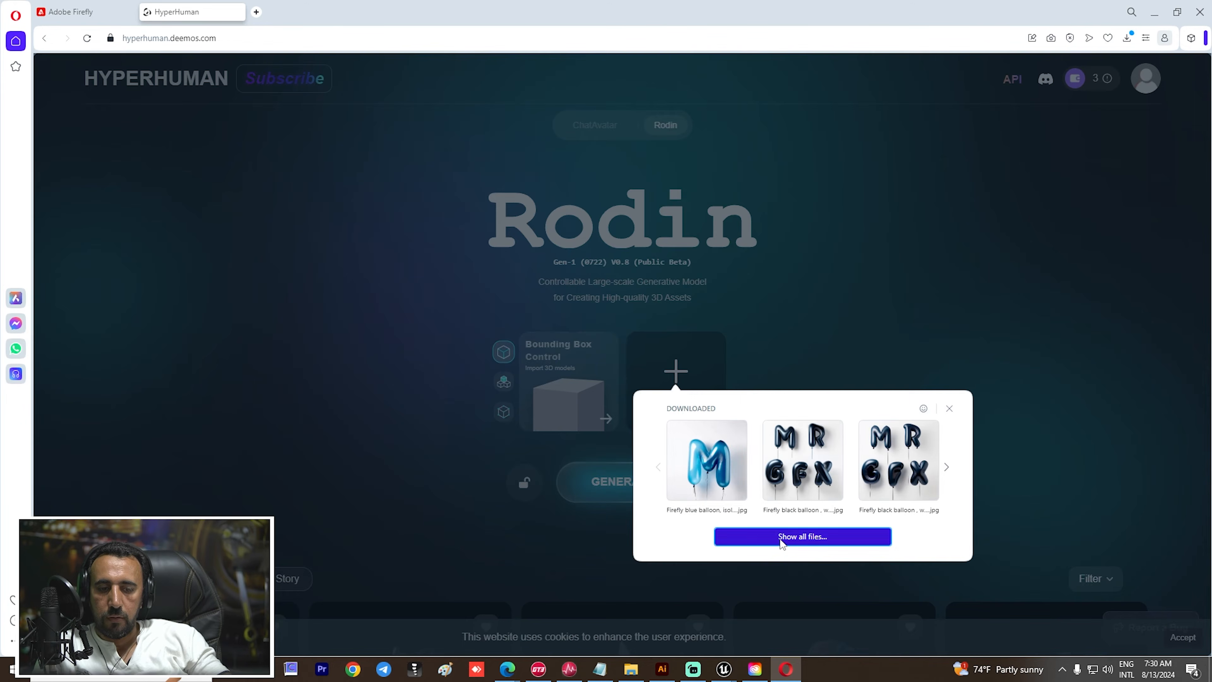
left_click(718, 482)
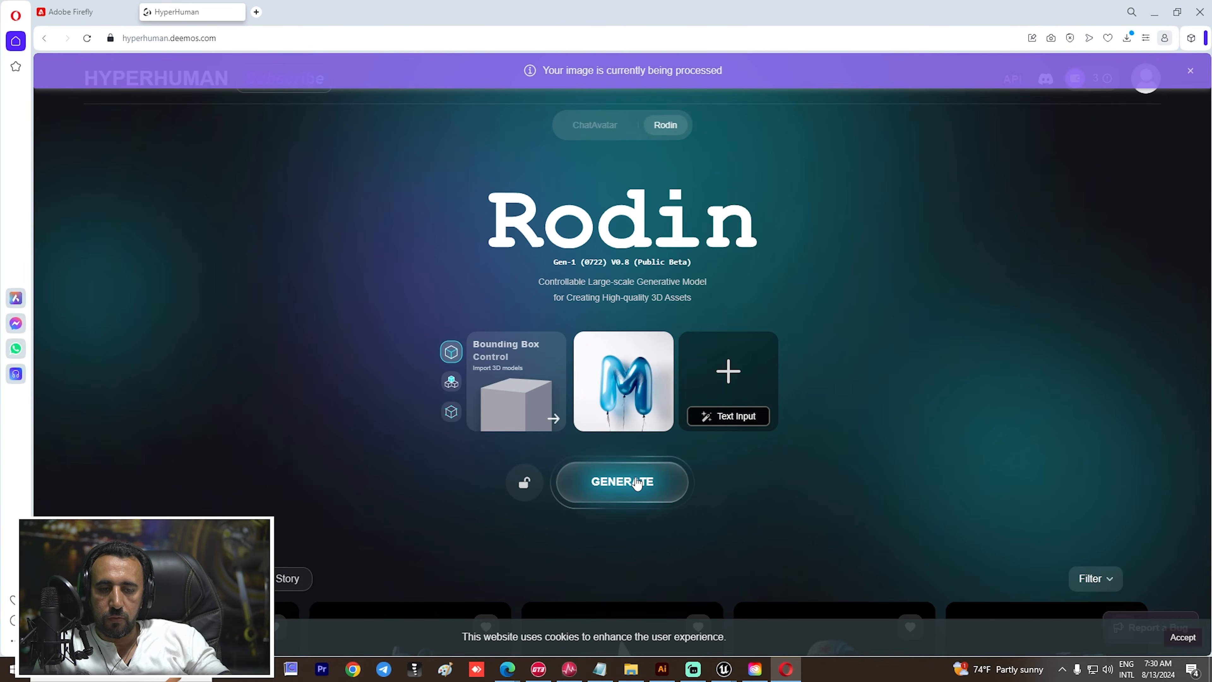
Step: Generate the M balloon's geometry in Rodin with 10000 polygons and answer No to object symmetry
left_click(636, 482)
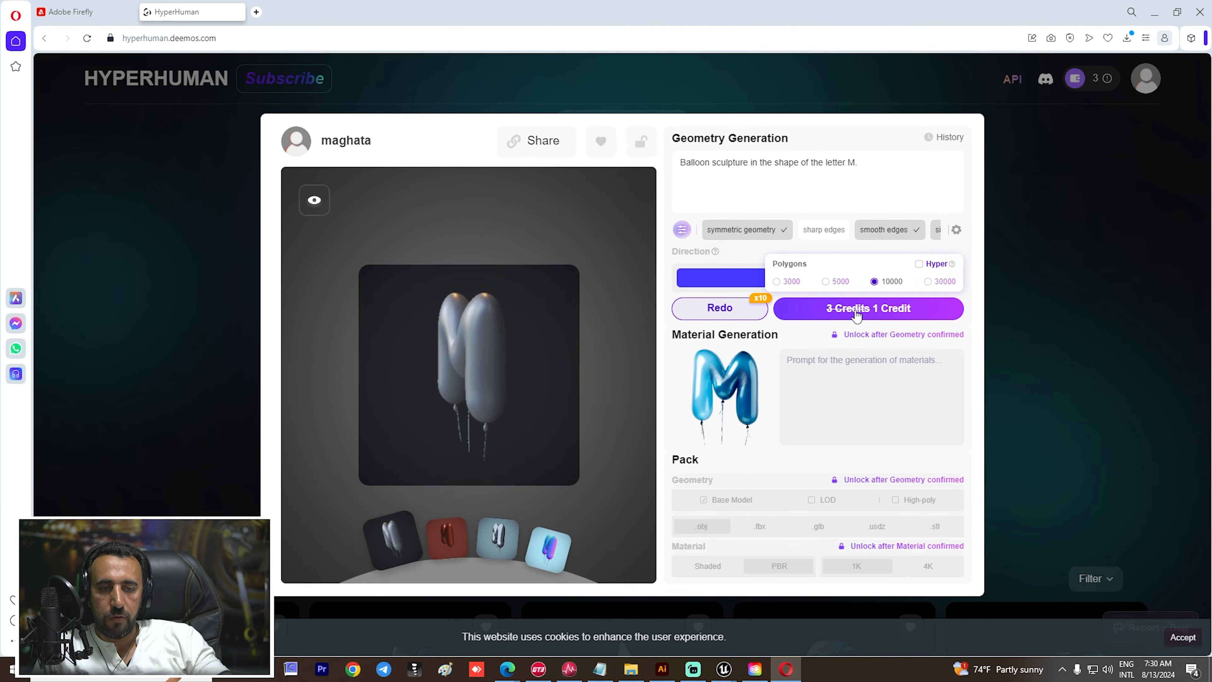
left_click(857, 310)
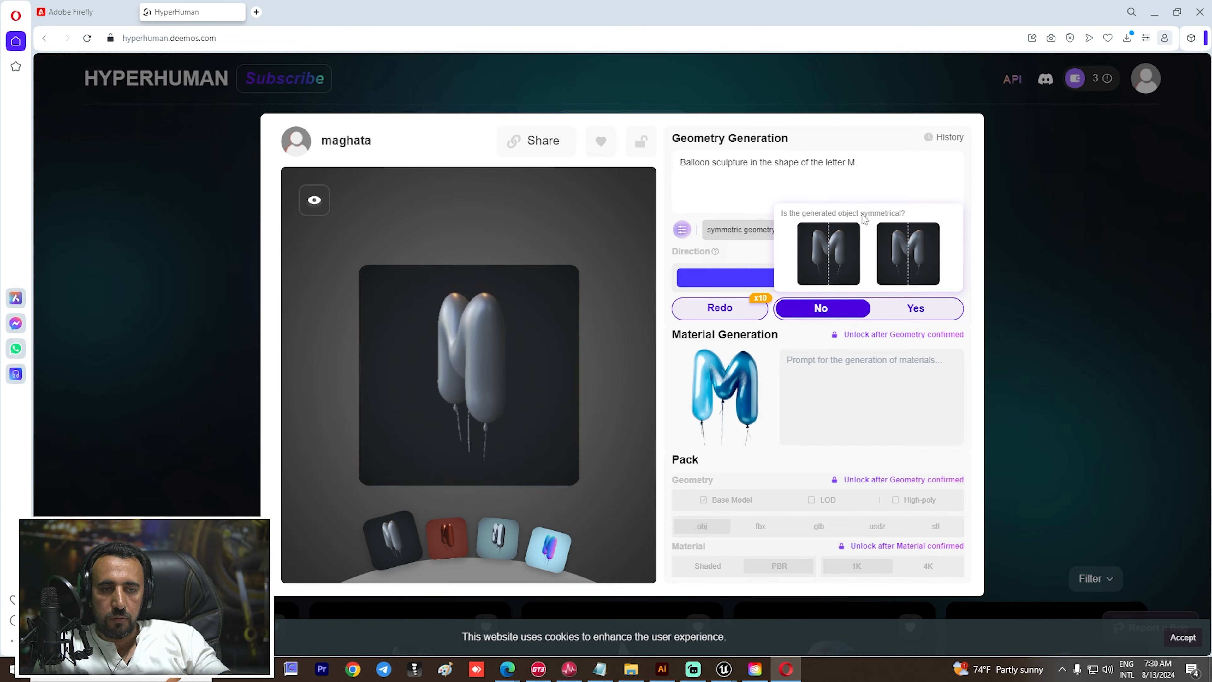
left_click(818, 310)
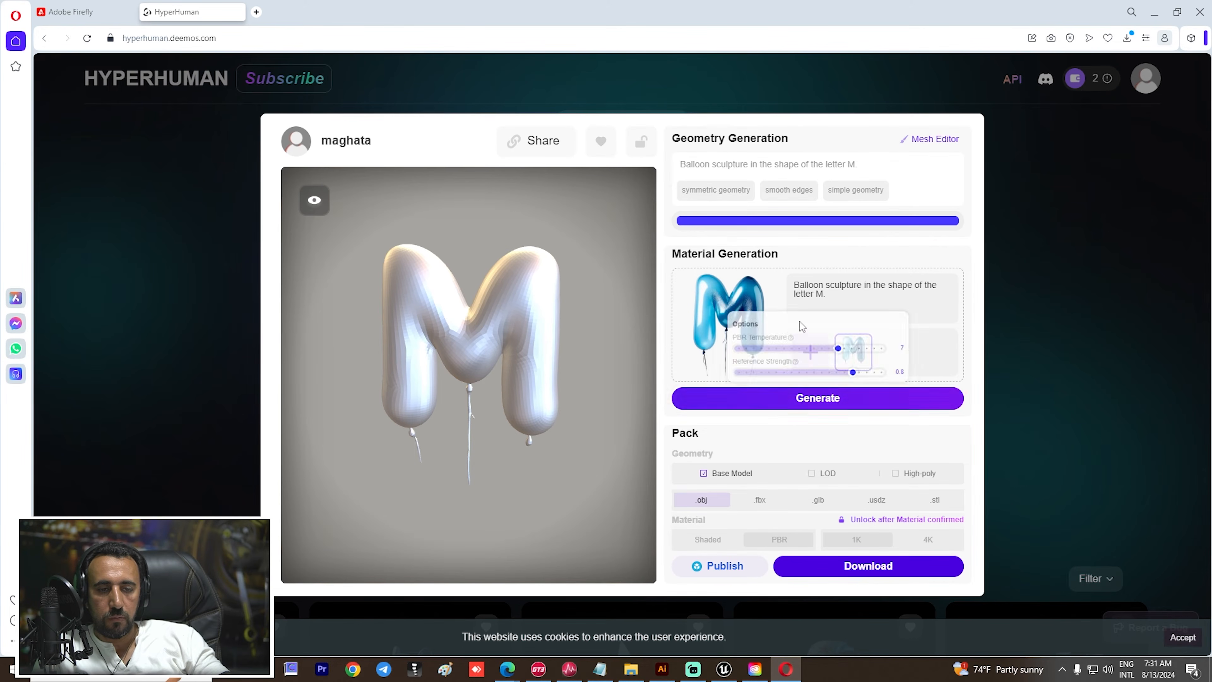
Step: Generate the M balloon's material from the blue reference image, inspect the textured model, and confirm it
left_click(825, 398)
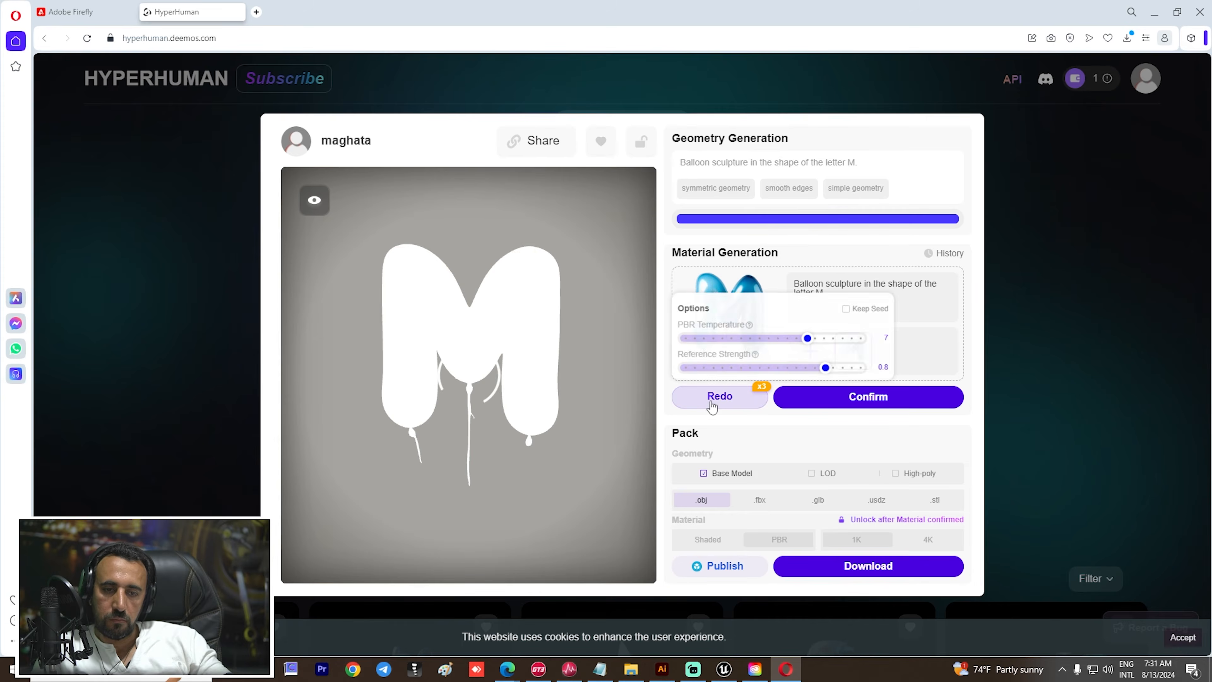
left_click_drag(512, 379, 463, 345)
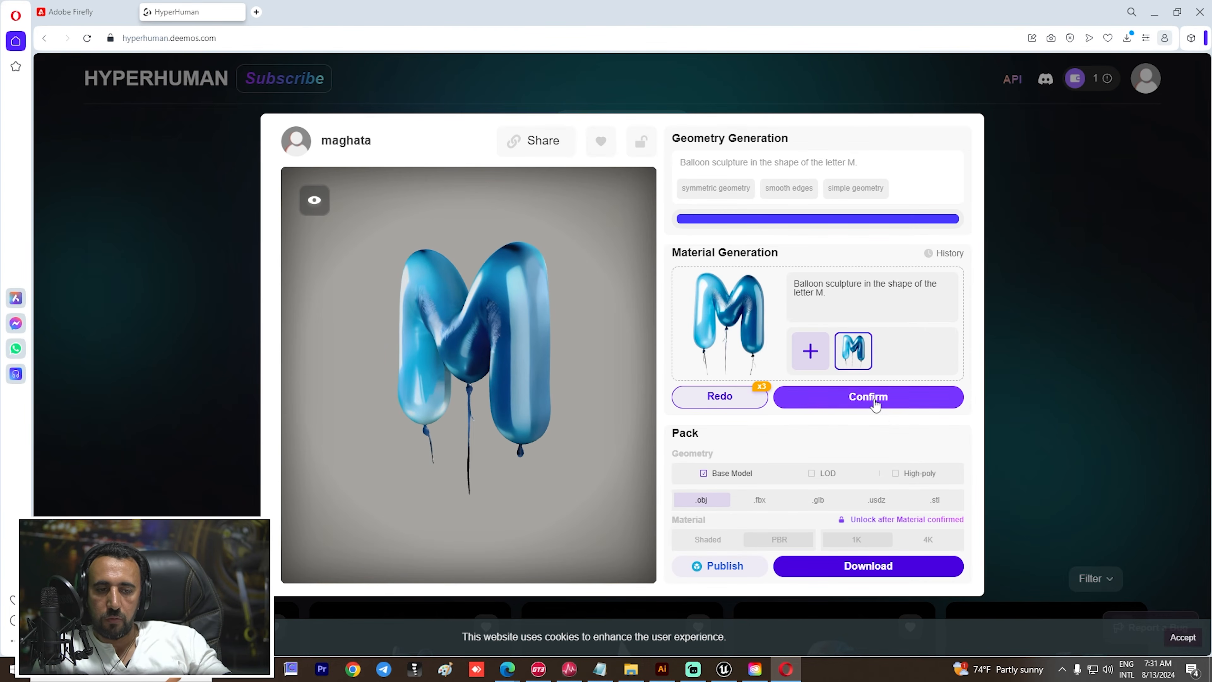
left_click(883, 409)
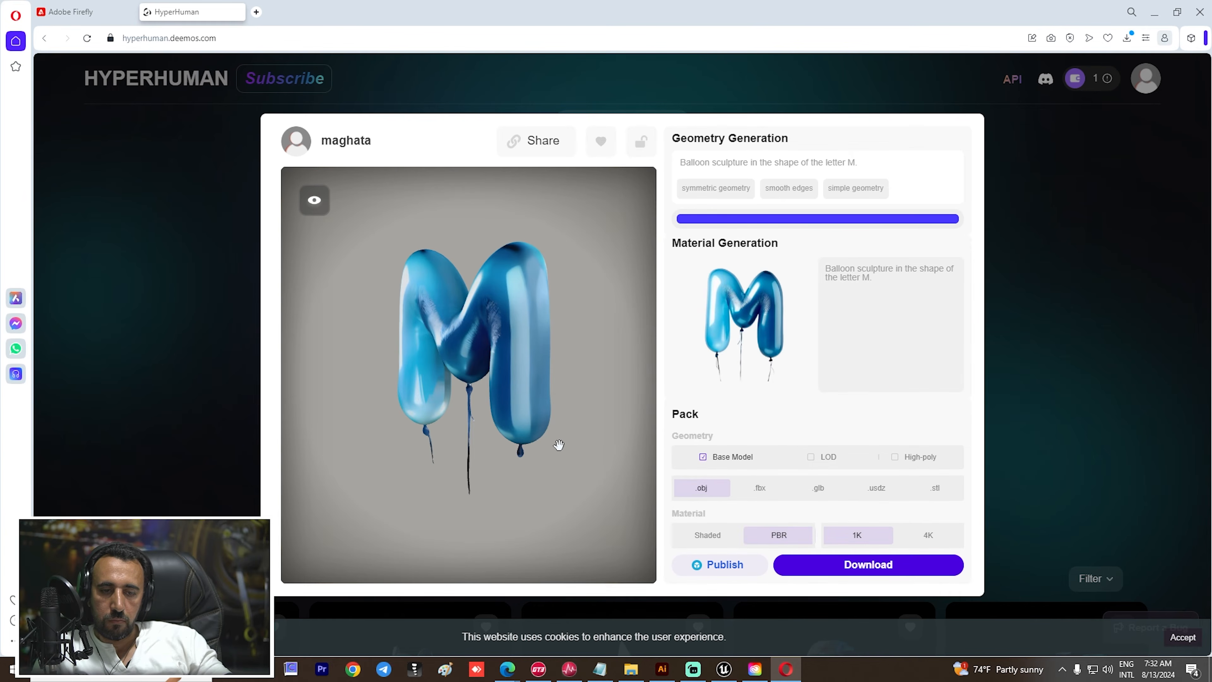
Step: Download the M model as OBJ with 1K PBR textures and extract the archive into its own folder in Downloads
left_click_drag(557, 415, 730, 427)
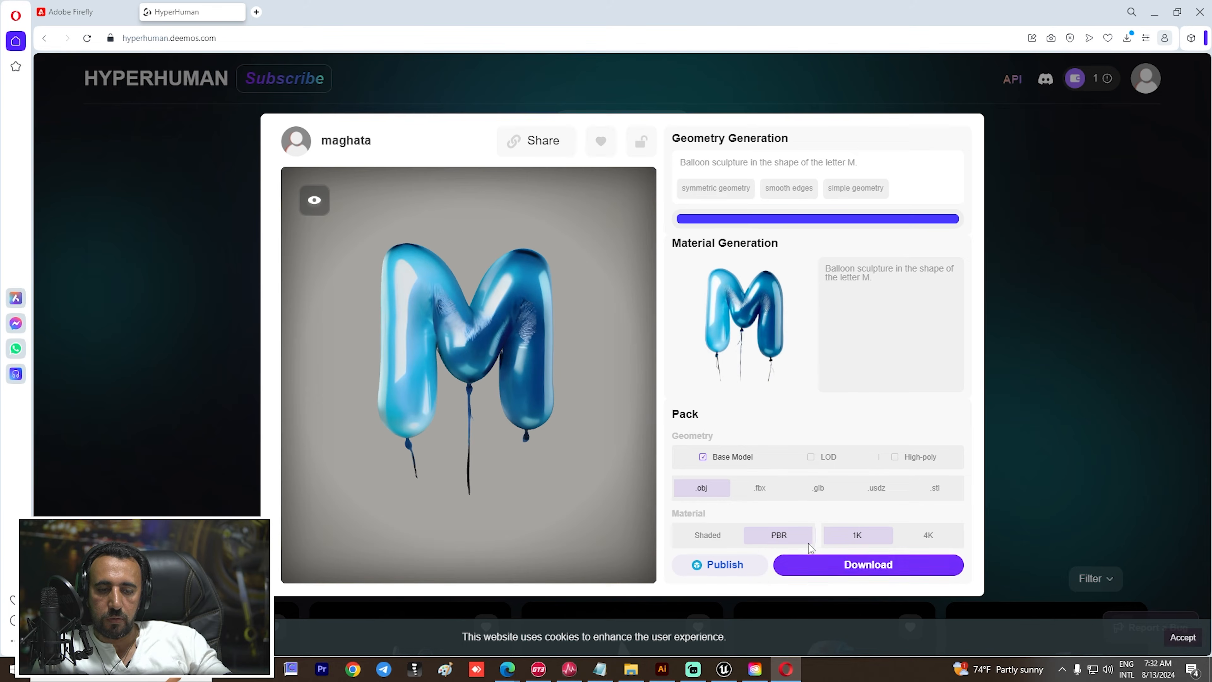
left_click(883, 572)
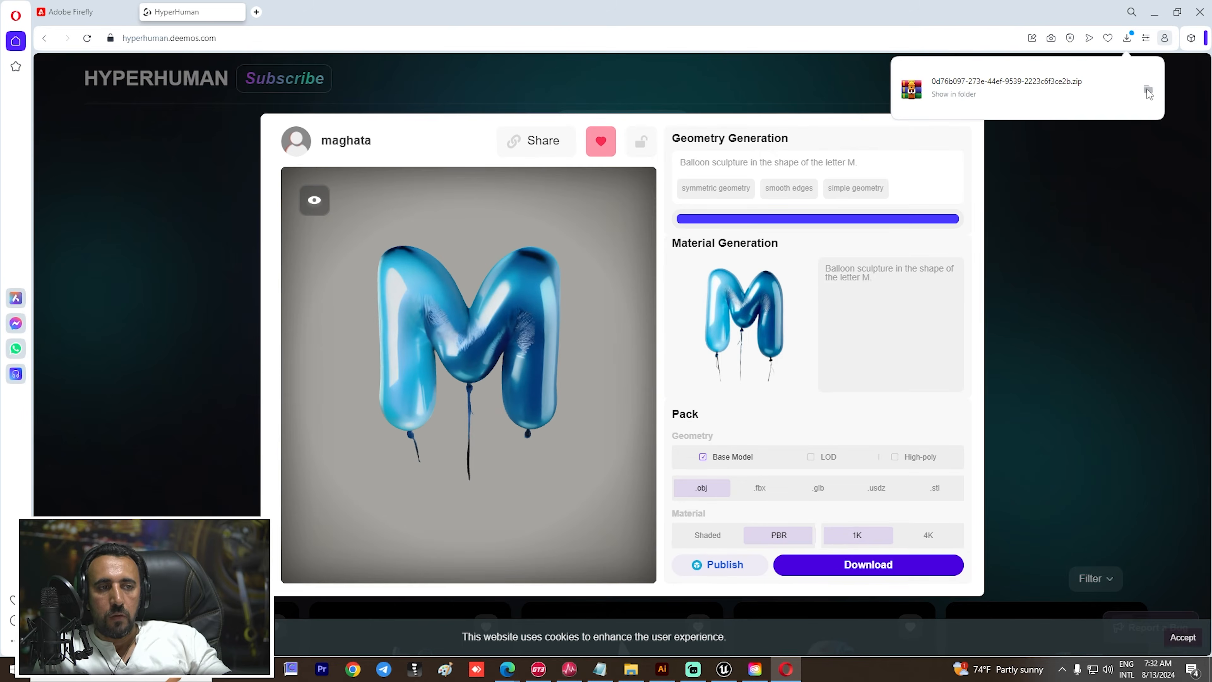
left_click(1146, 89)
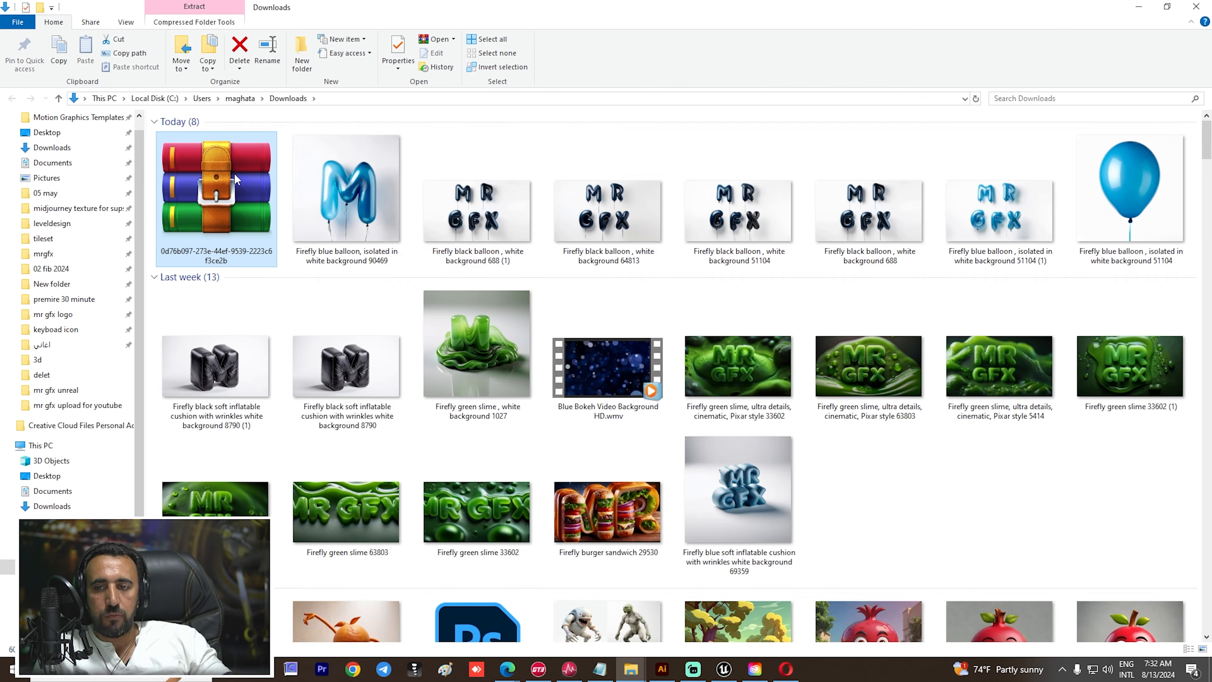
right_click(235, 175)
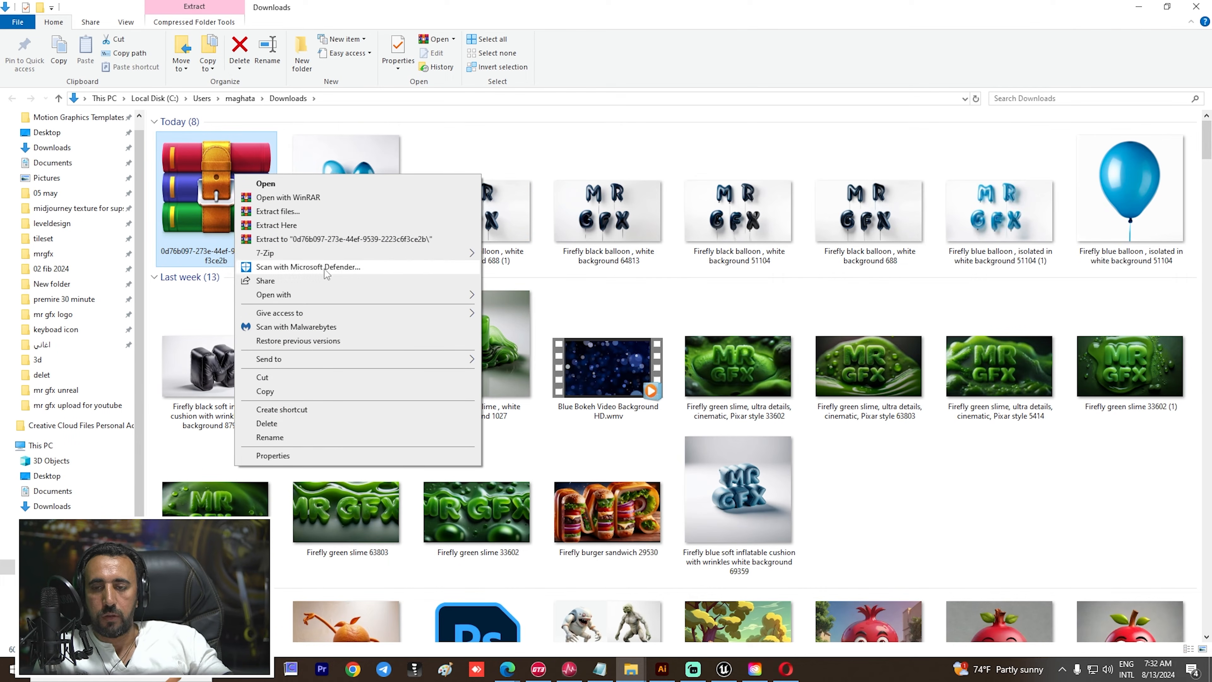
left_click(278, 211)
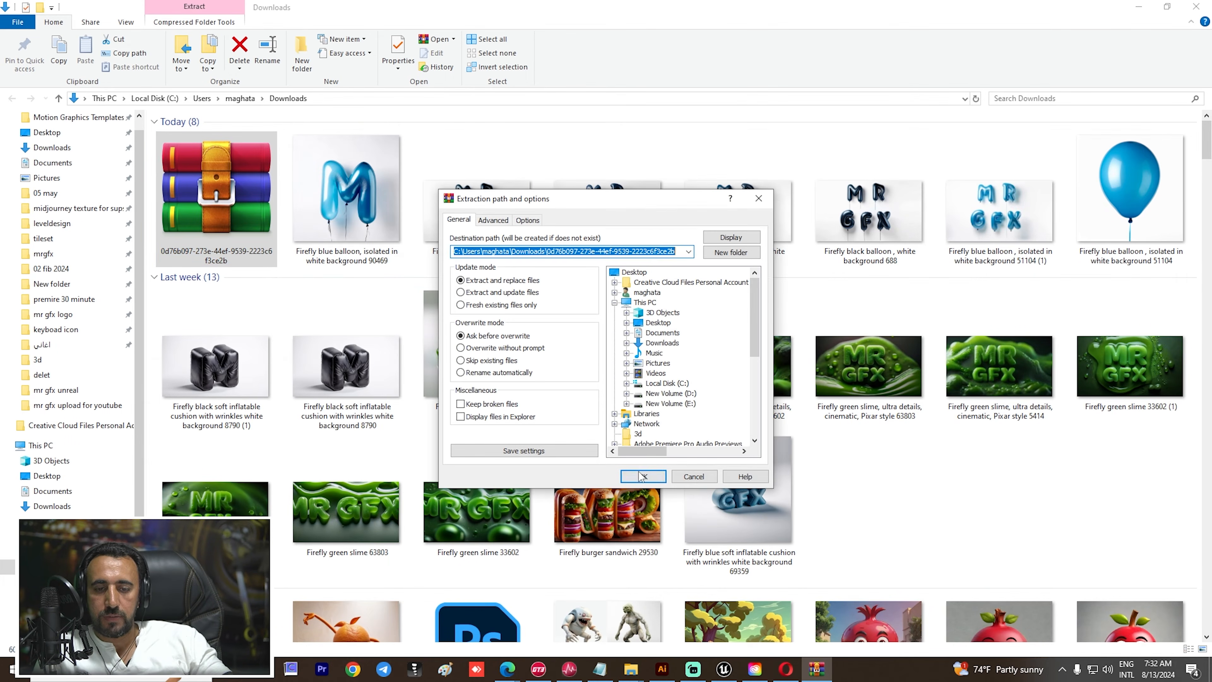
left_click(642, 476)
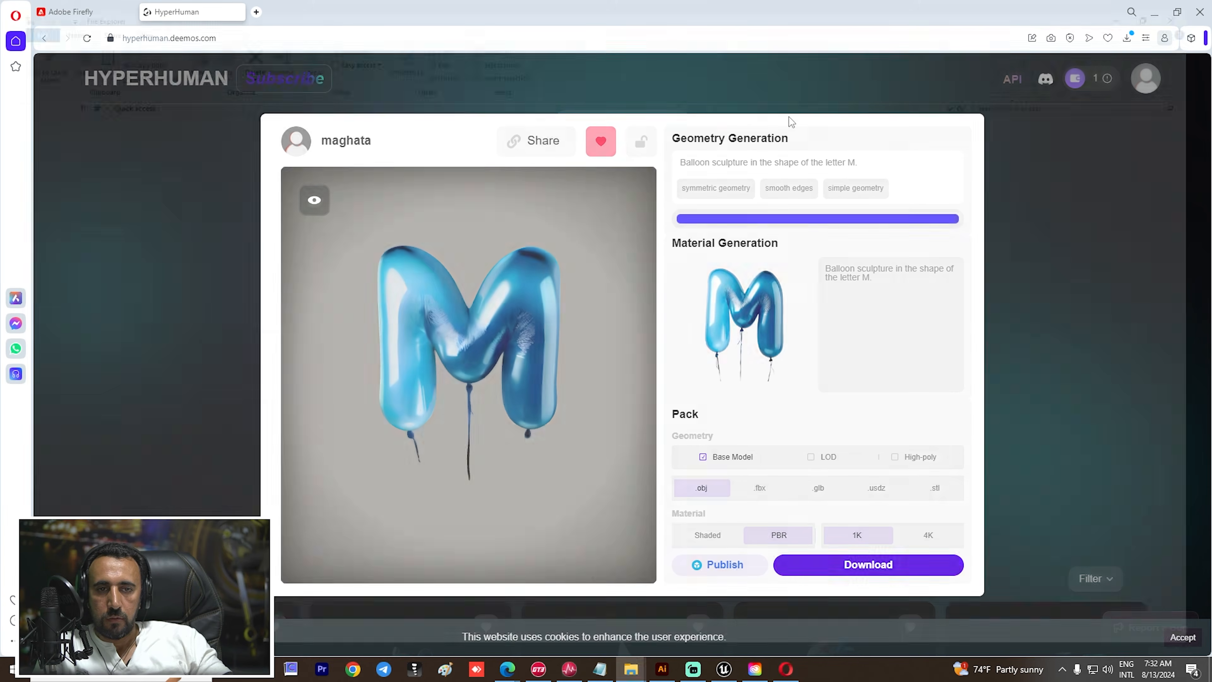
Step: Open the extracted model folder in Downloads, look over its texture files, and select the folder's path for copying
key("super+e")
left_click(51, 172)
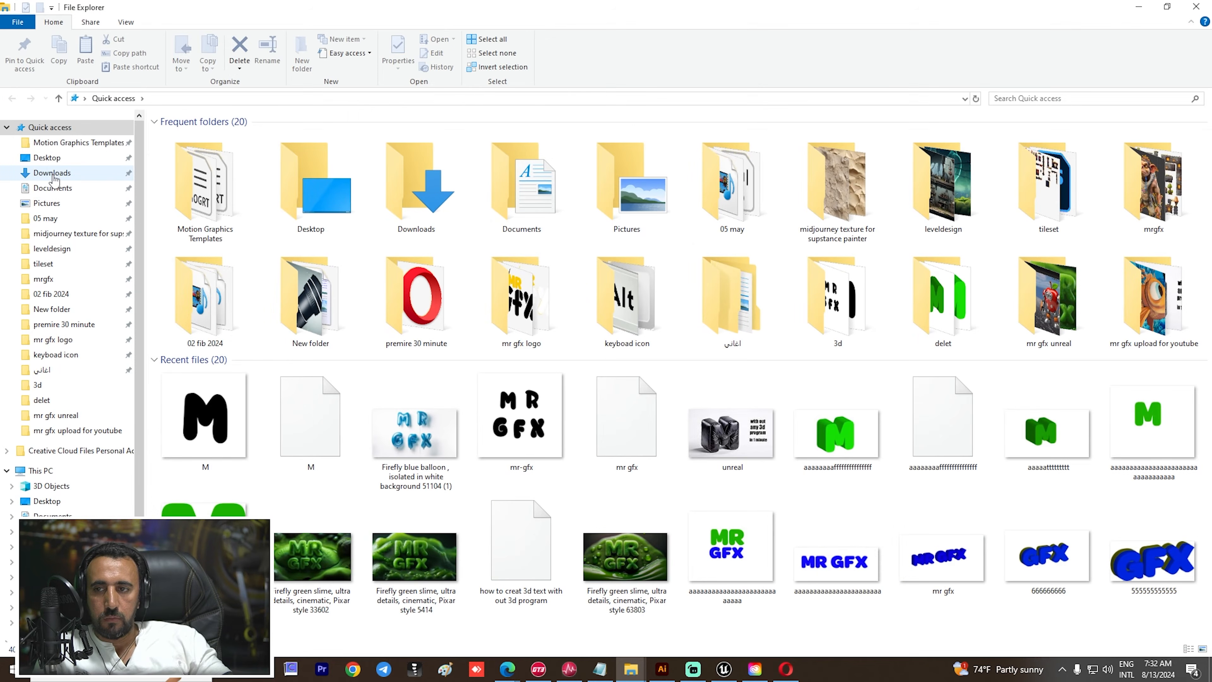
double_click(230, 196)
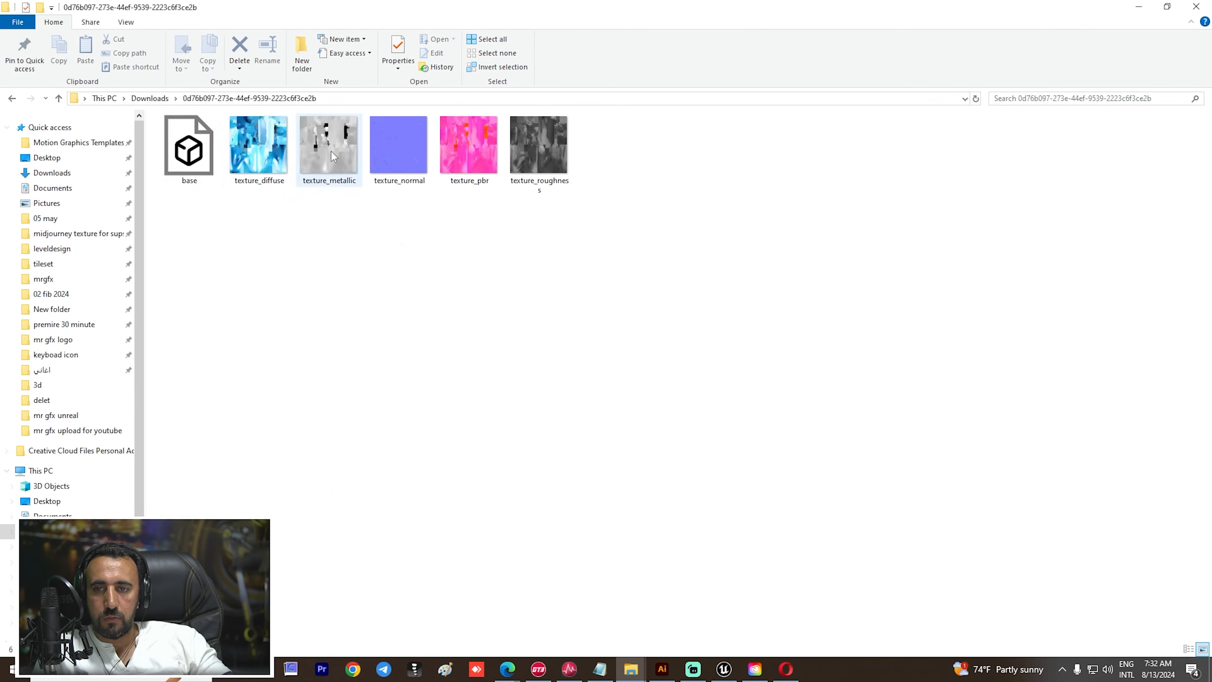
left_click(539, 136)
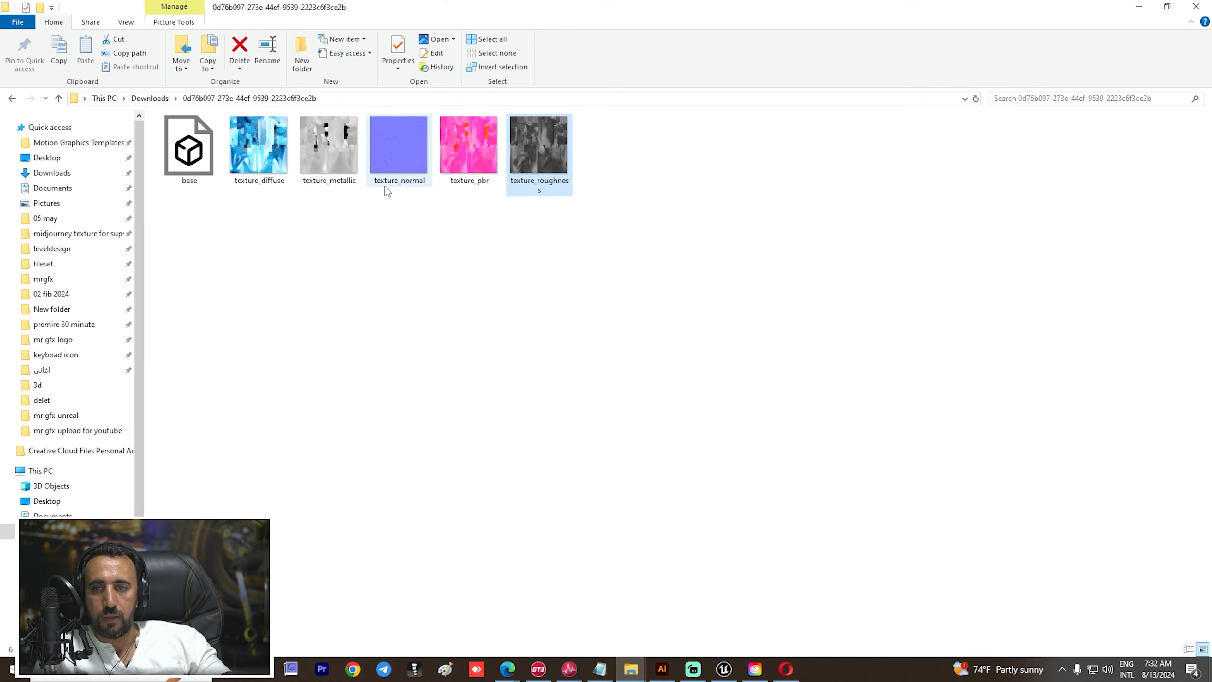
left_click(415, 99)
Step: Switch to the rodin_test project in Unreal Engine and create a new level from the Basic template
left_click(724, 668)
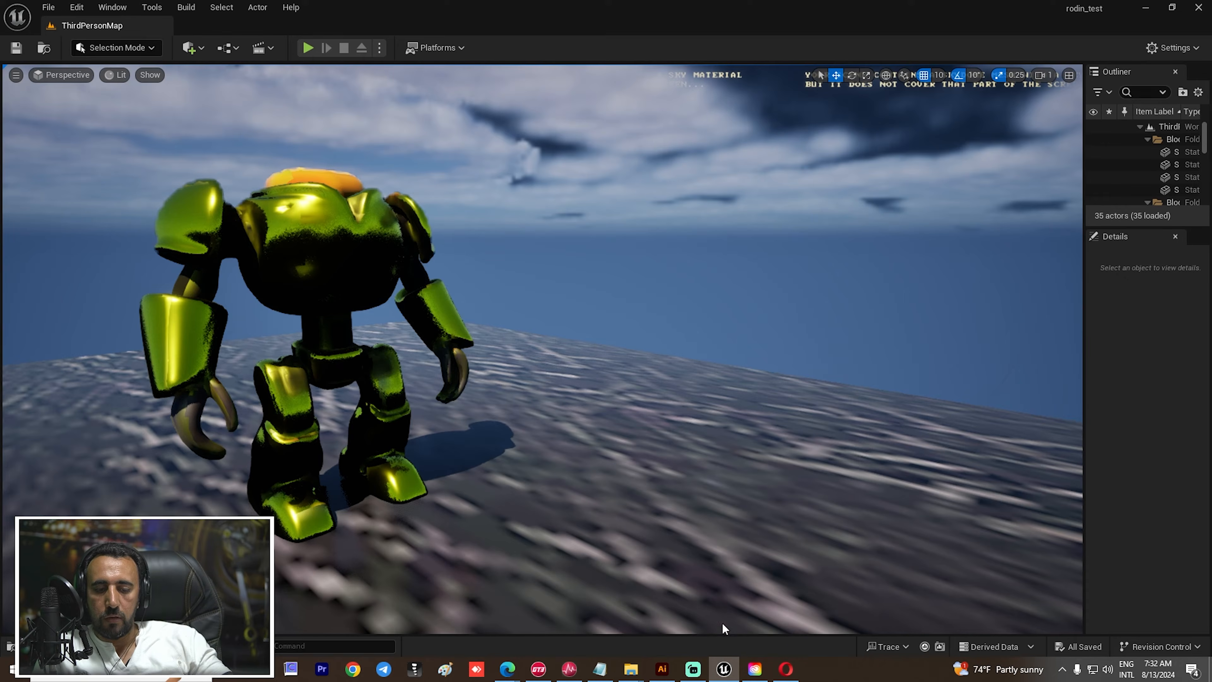
left_click(51, 11)
left_click(79, 56)
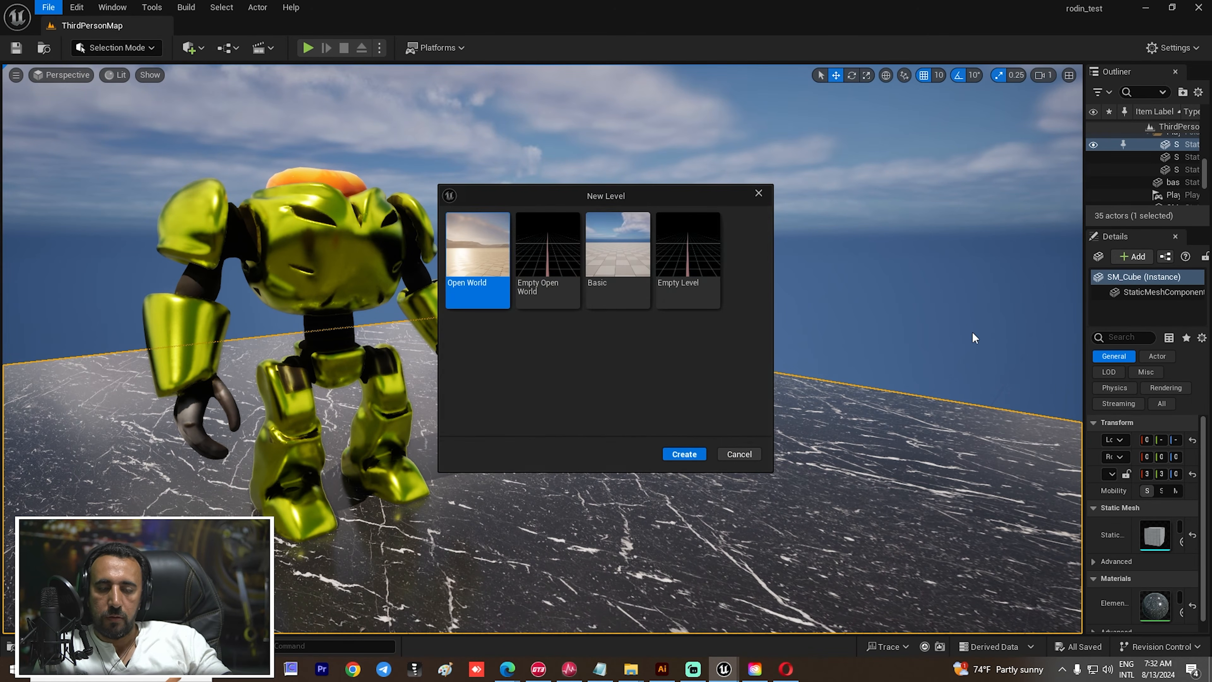
double_click(615, 233)
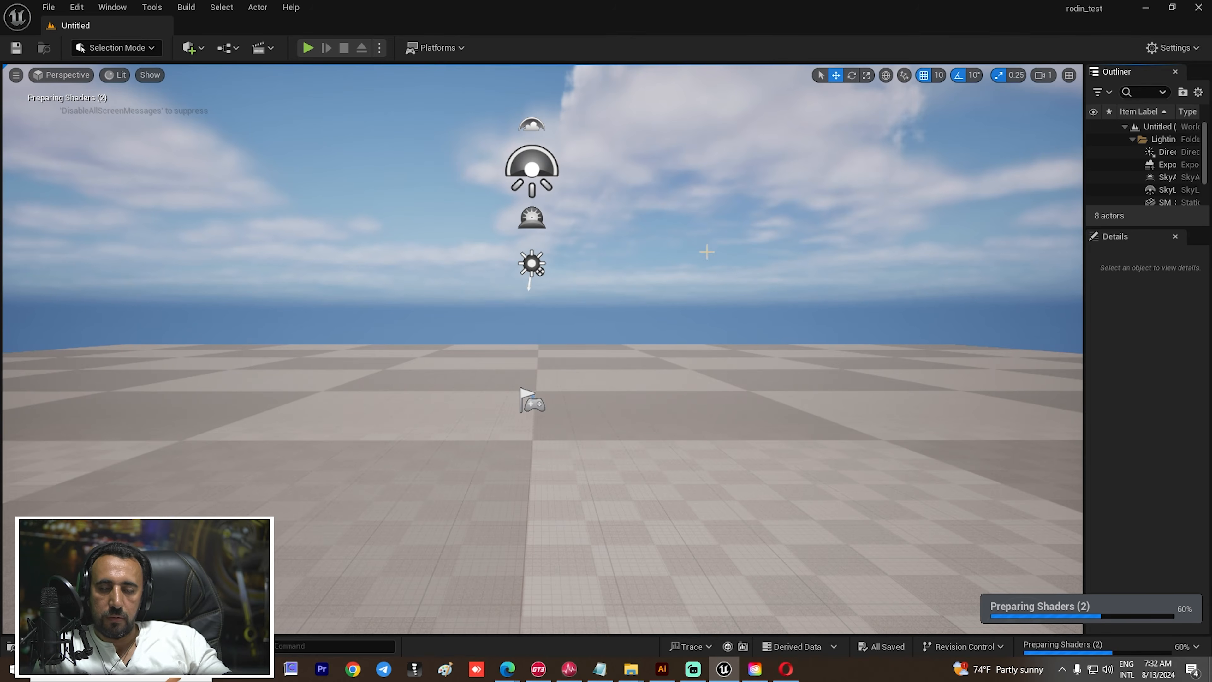
Step: Create a new content folder named firfly inside the rodin folder and open it
left_click(506, 330)
right_click_drag(491, 356, 524, 406)
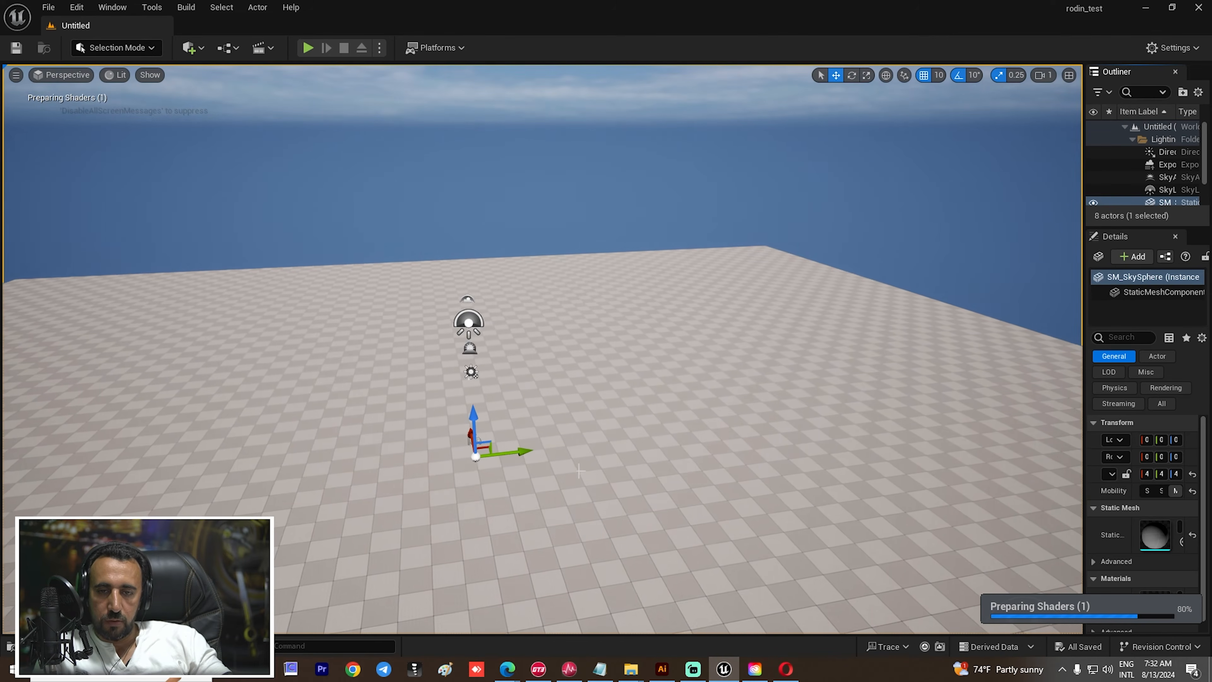
left_click(490, 355)
key("ctrl+space")
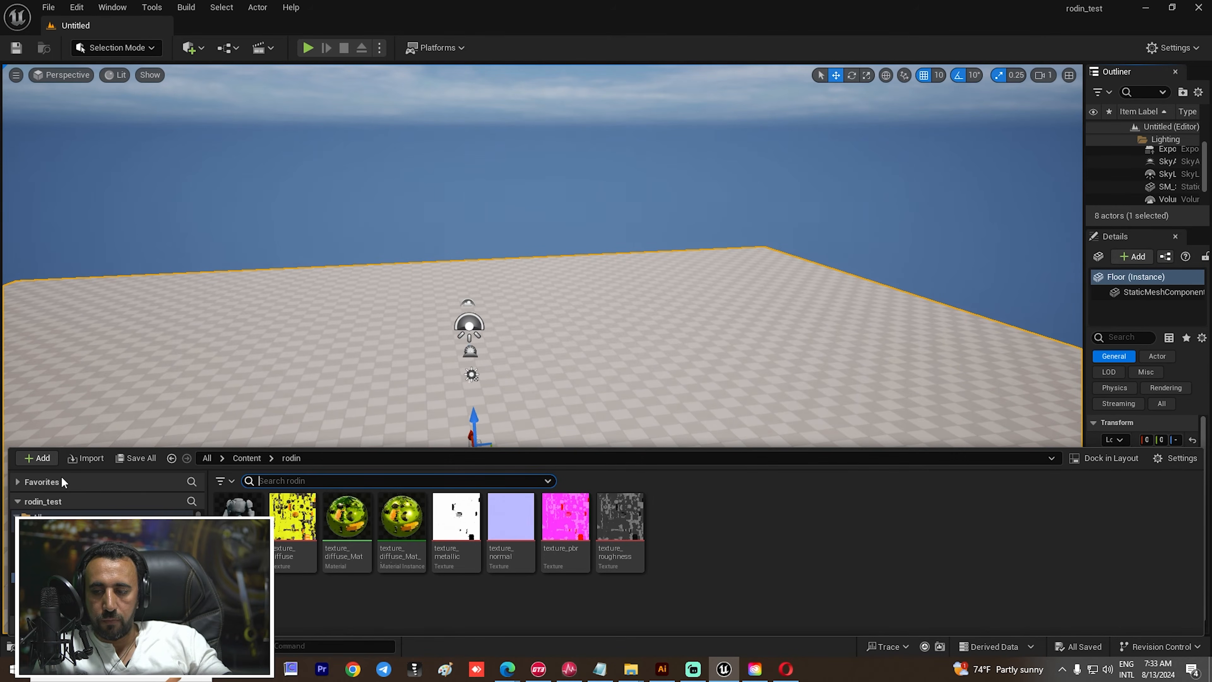
left_click(37, 457)
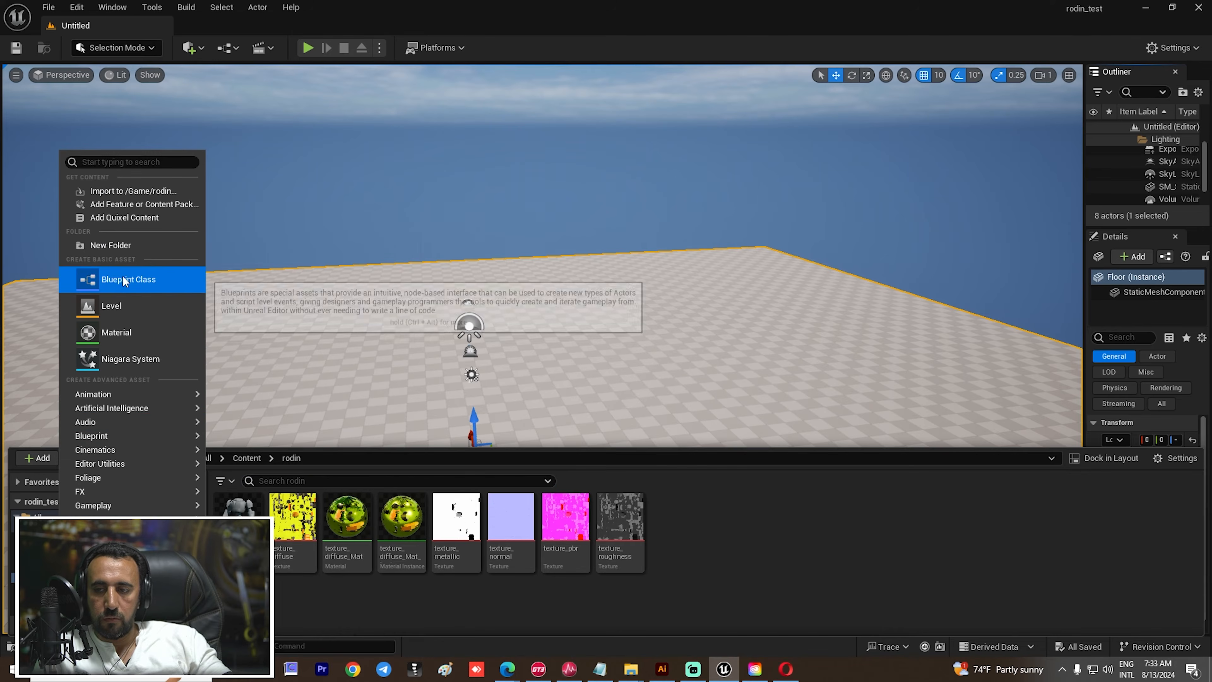
left_click(123, 246)
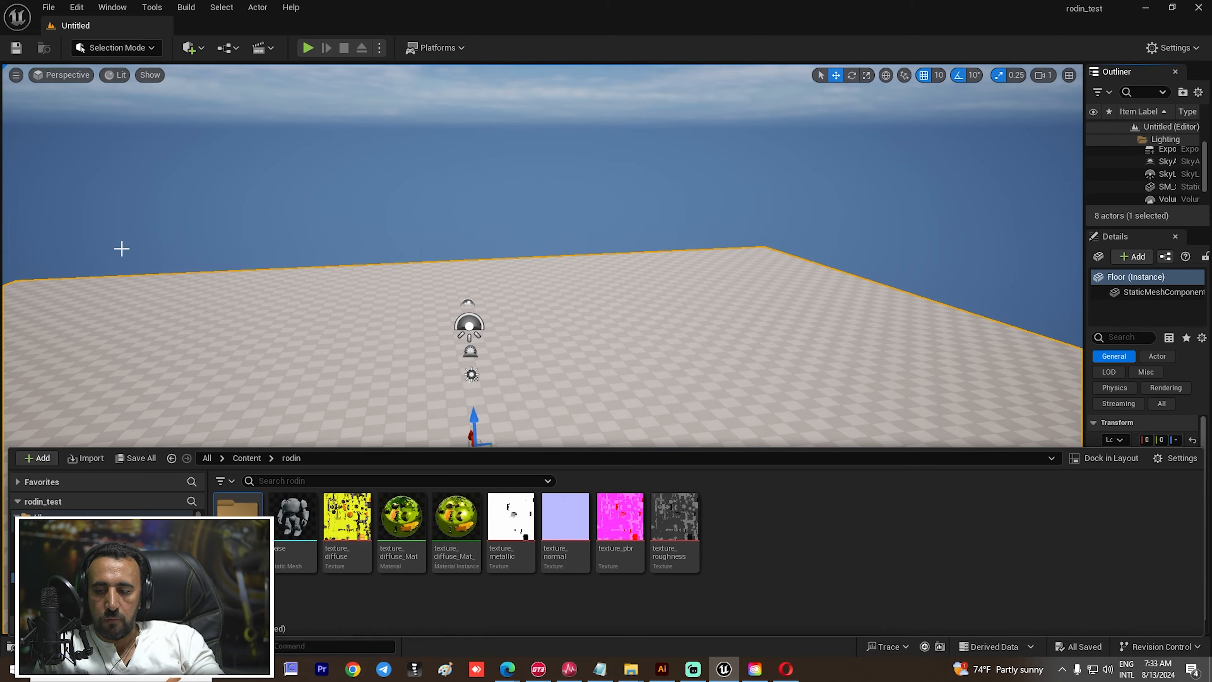
key("BackSpace")
key("Return")
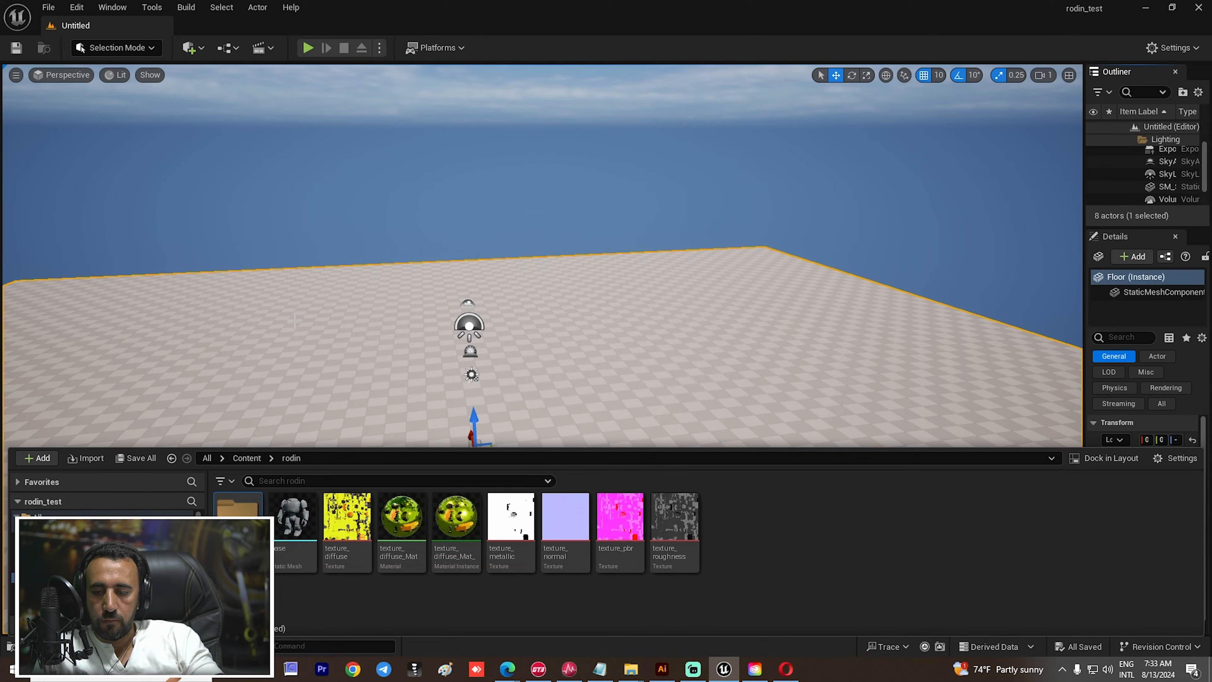
double_click(239, 513)
Step: Import the base mesh and all five texture files from the extracted model folder with the default import settings
left_click(91, 461)
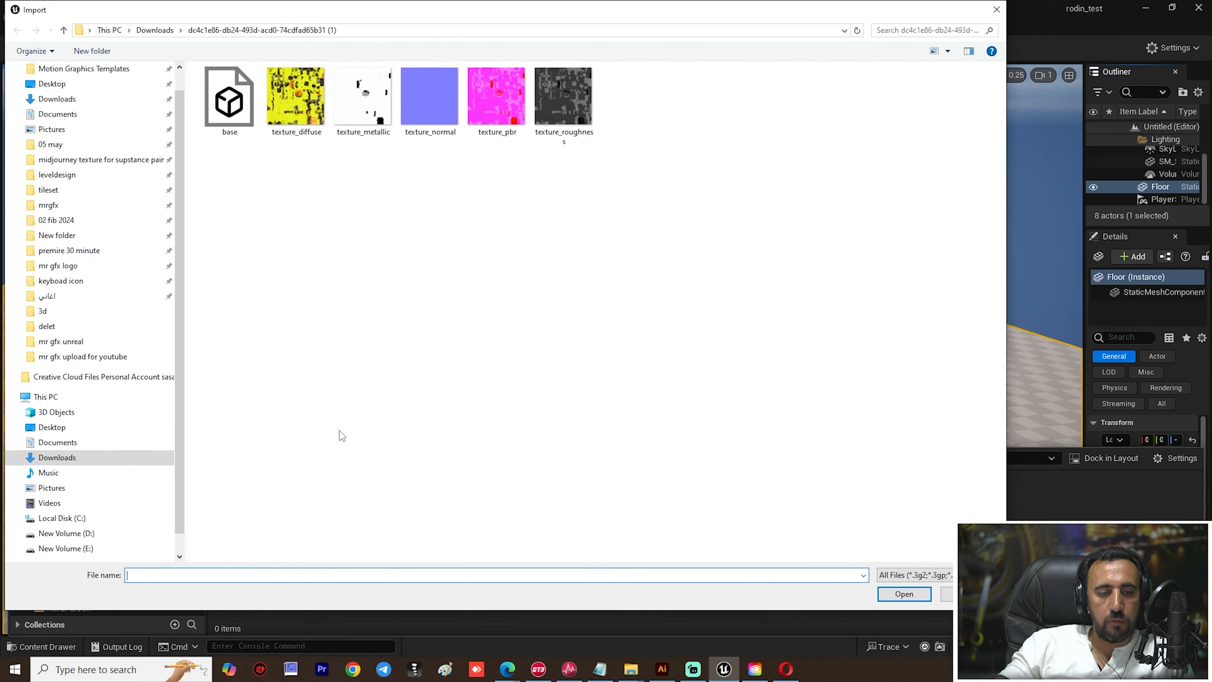
key("ctrl+a")
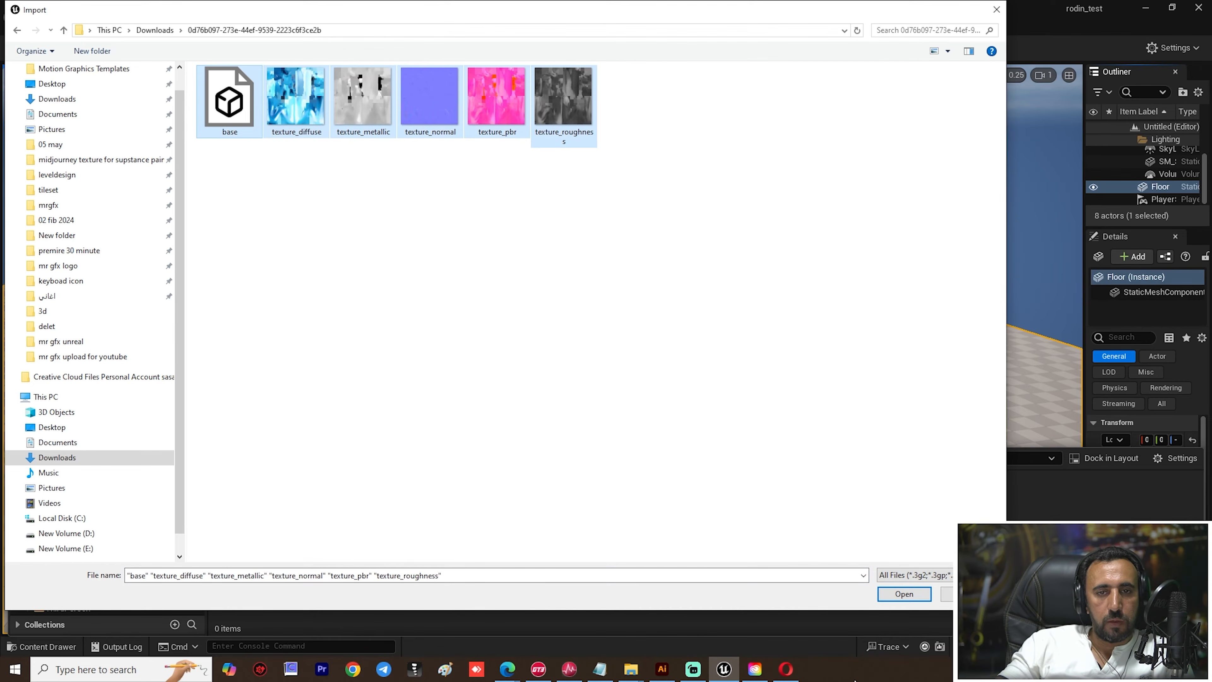
key("Return")
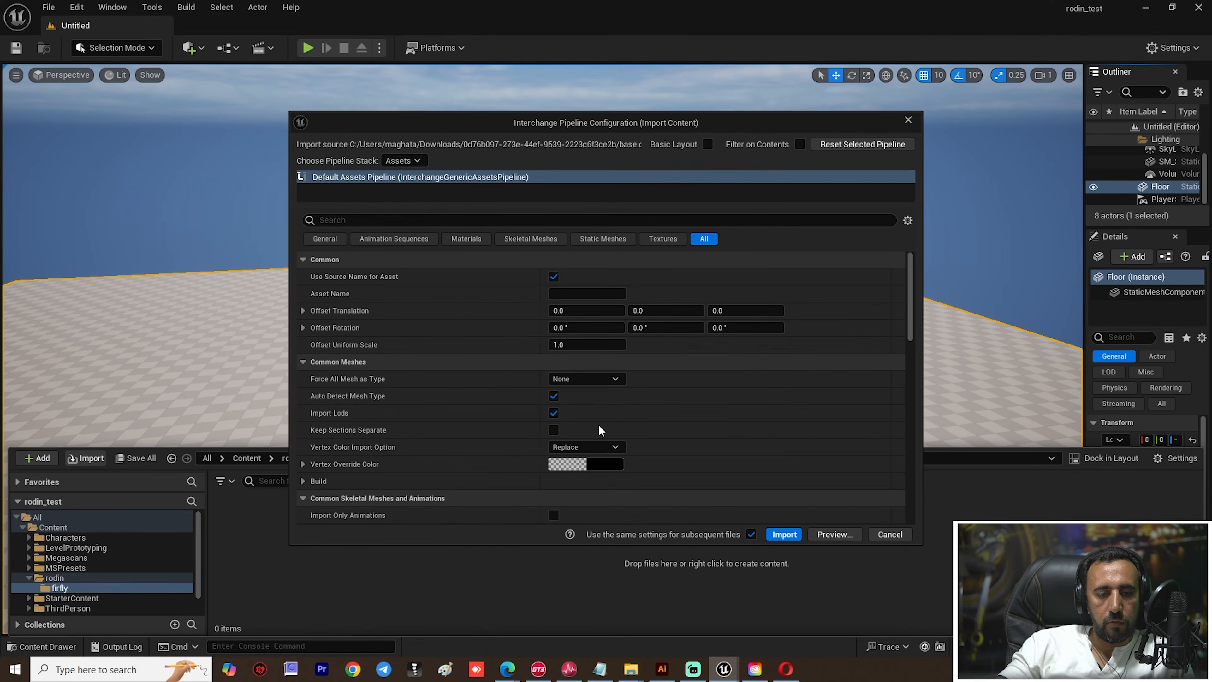
left_click(784, 533)
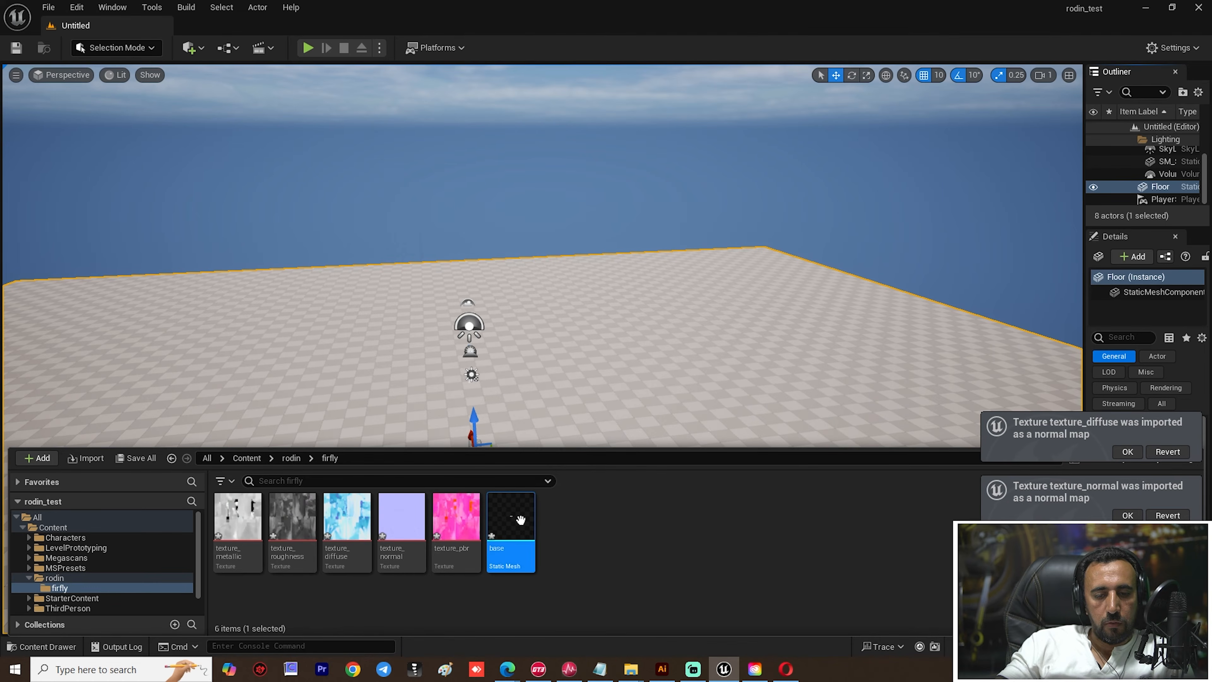
Step: Place the base mesh in the level and set its uniform scale to 300
left_click_drag(511, 515, 537, 440)
key("r")
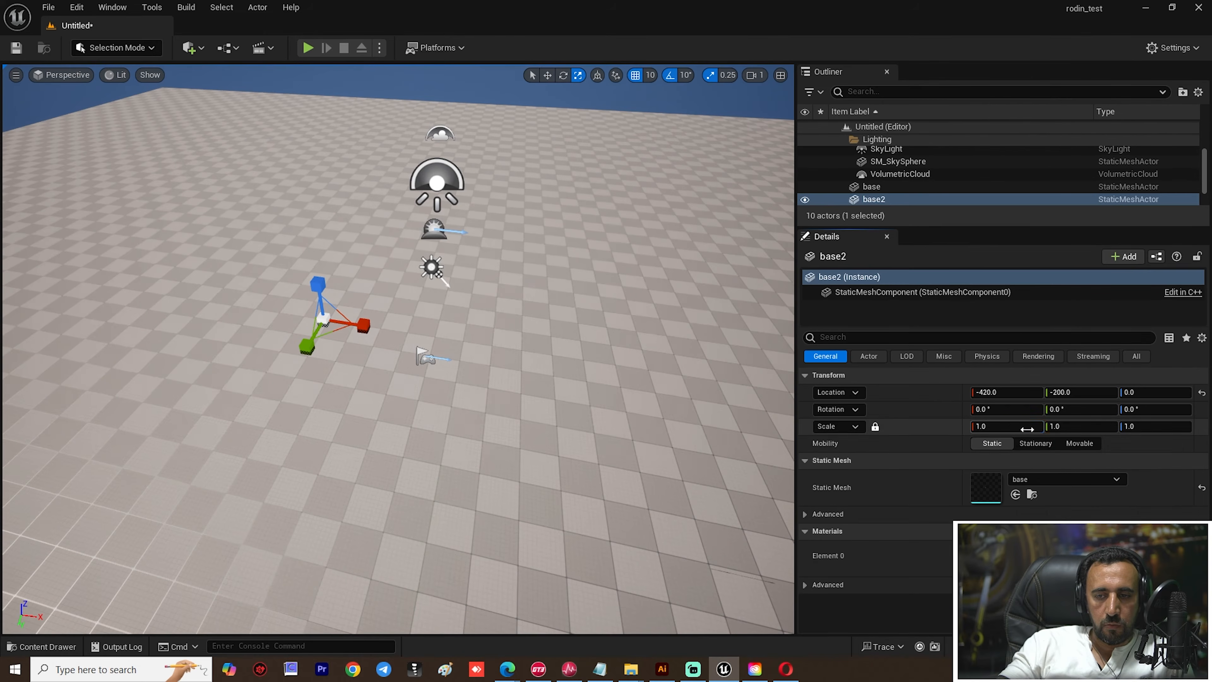
left_click(1016, 426)
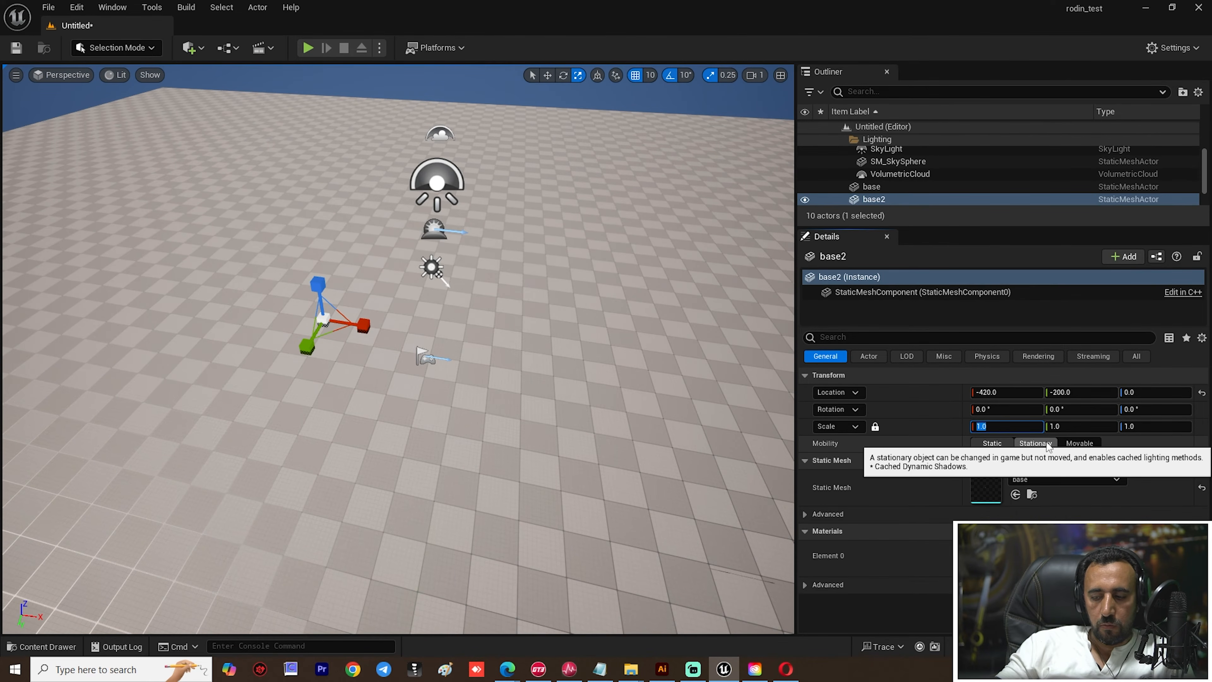
key("Return")
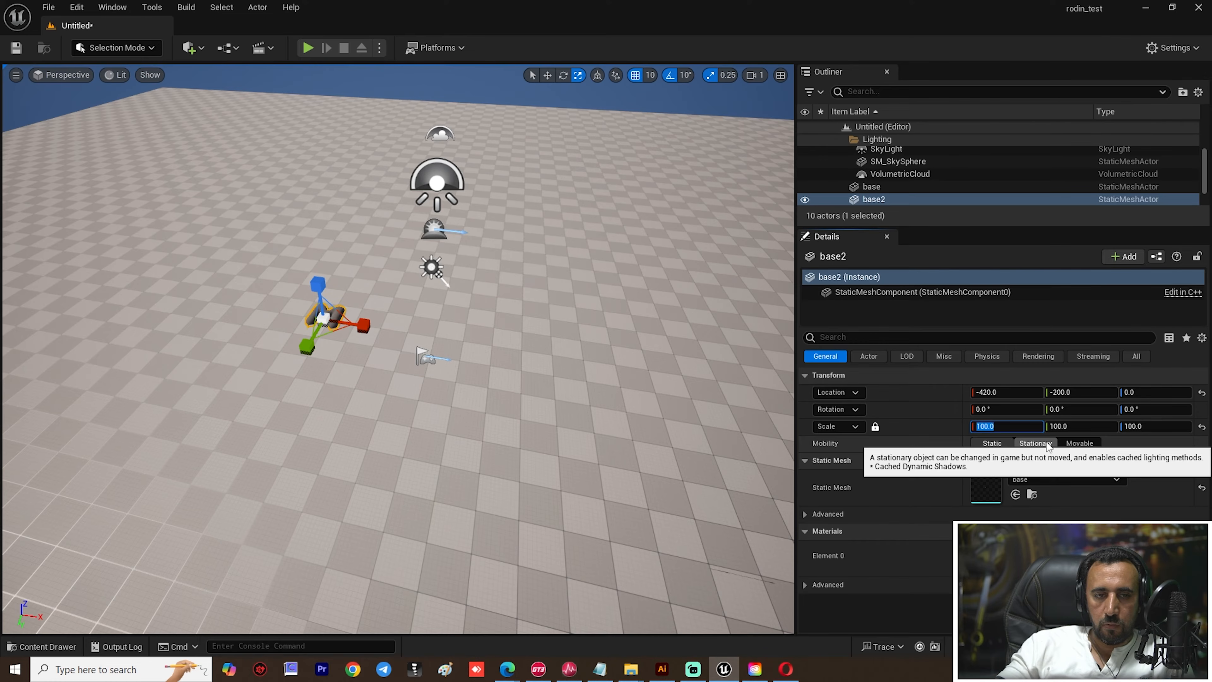
type("300")
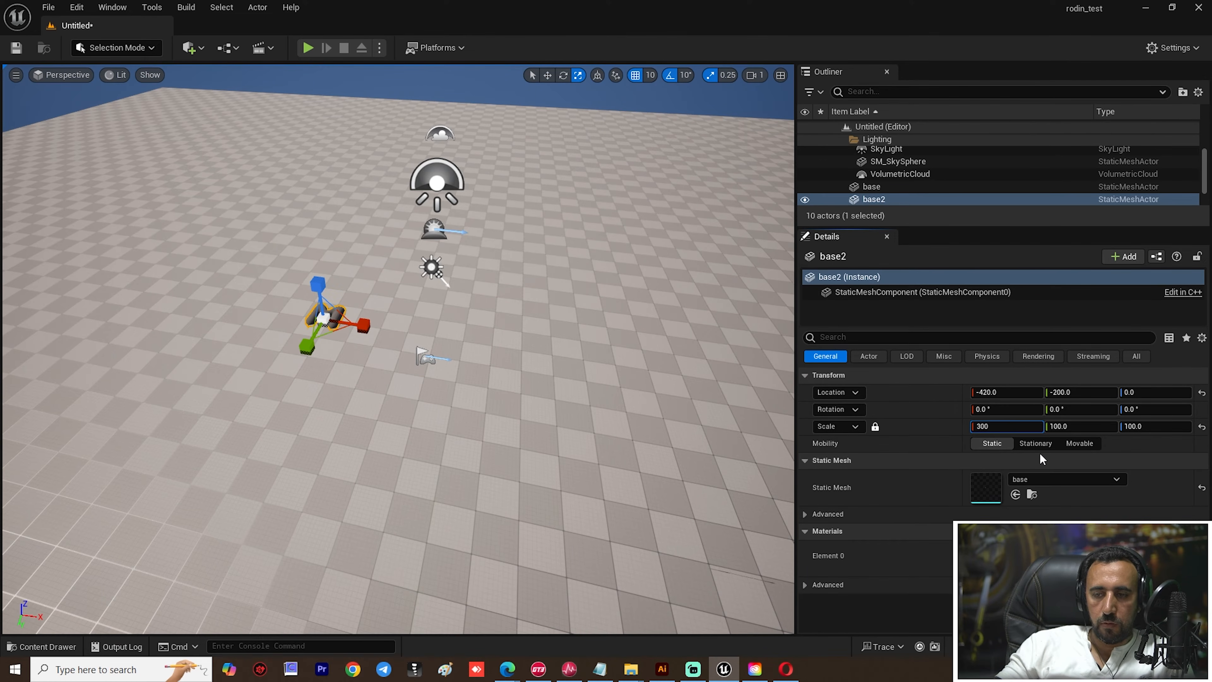
key("Return")
Step: Stand the M model upright with a 90° rotation about X and raise it to Z 160 above the floor
key("w")
right_click_drag(523, 371, 472, 397)
key("e")
key("w")
left_click_drag(457, 183, 449, 143)
key("e")
right_click_drag(510, 313, 398, 450)
left_click_drag(426, 453, 427, 461)
key("w")
mouse_move(427, 461)
right_mouse_down()
mouse_move(439, 453)
mouse_move(444, 471)
mouse_move(449, 458)
right_mouse_up()
Step: Create a material from the texture_diffuse texture in the firfly folder
key("ctrl+space")
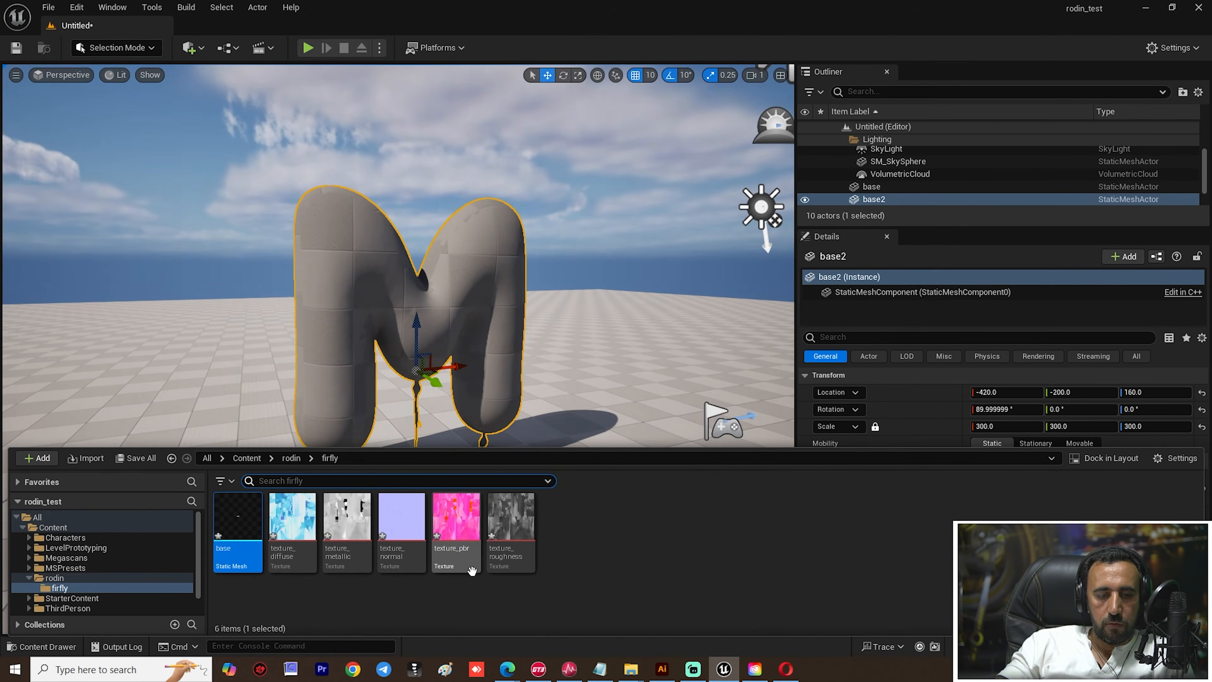
left_click(669, 558)
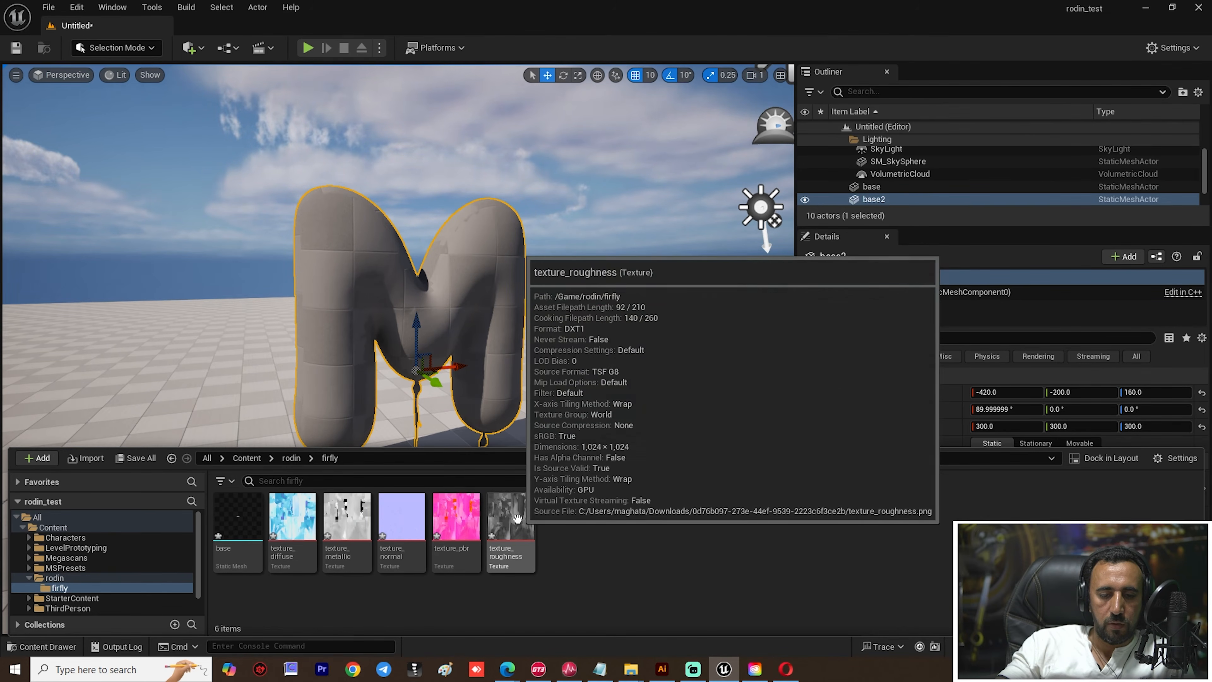
left_click(292, 516)
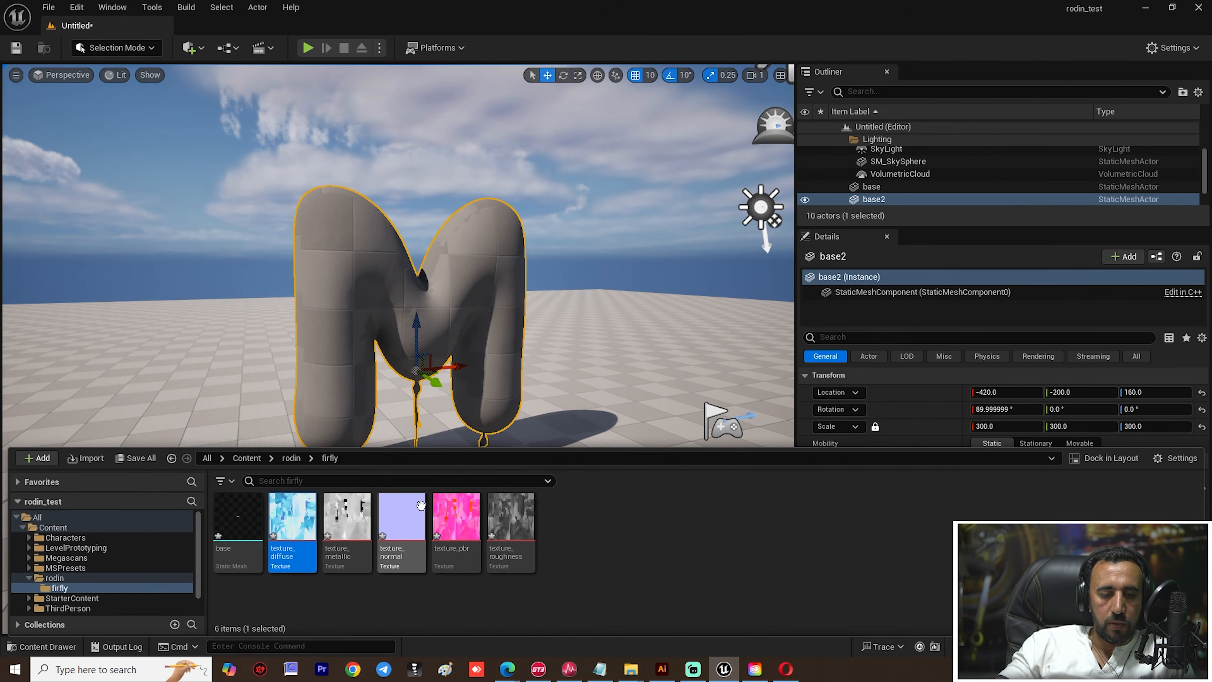
right_click(304, 513)
left_click(399, 65)
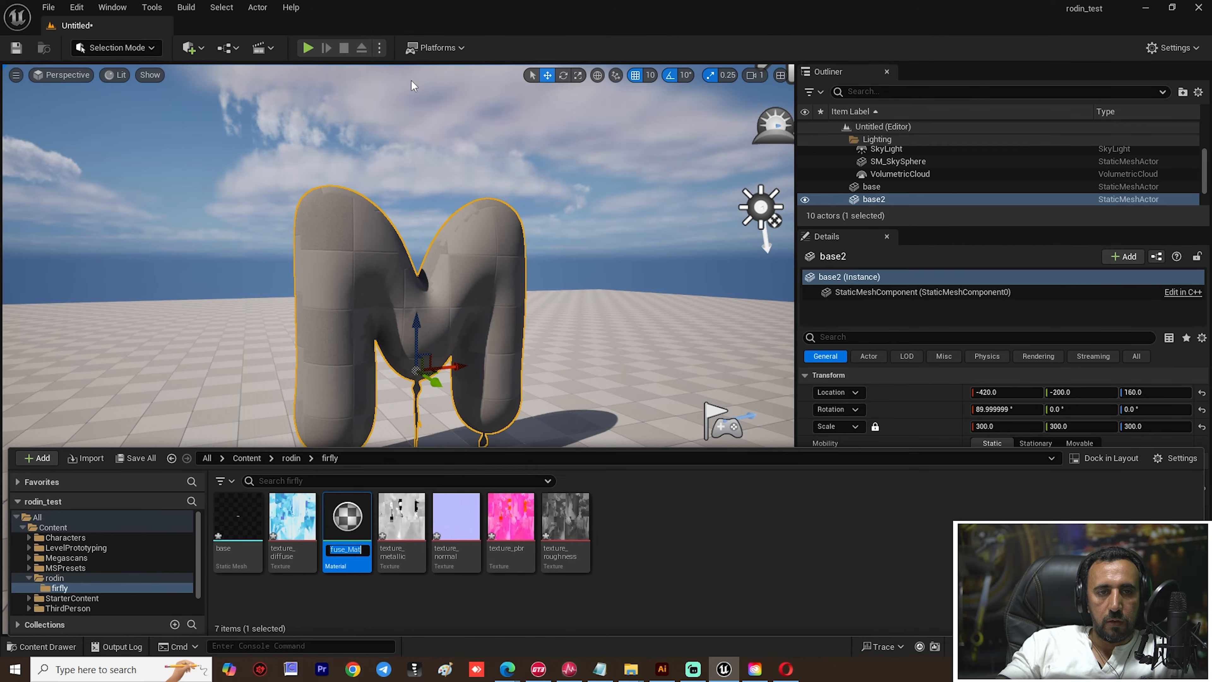
Step: Accept the name texture_diffuse_Mat, open that material for editing, and save the level as rodin
key("Return")
double_click(353, 525)
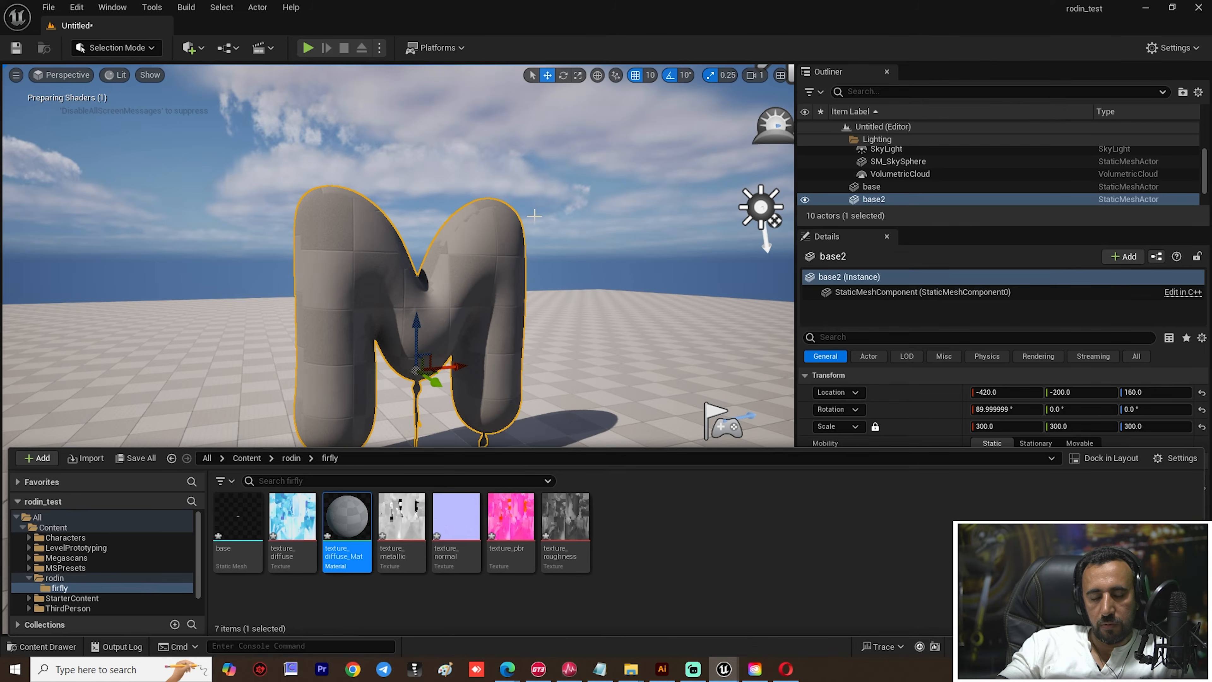
key("ctrl+shift+s")
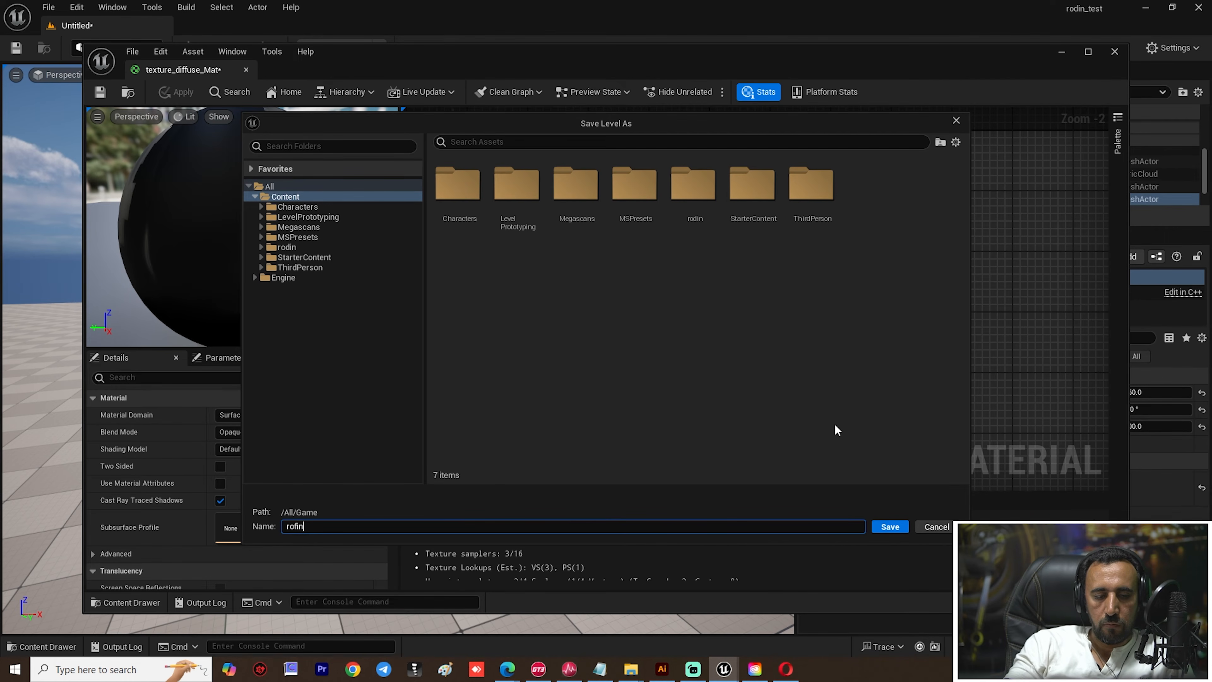
key("Return")
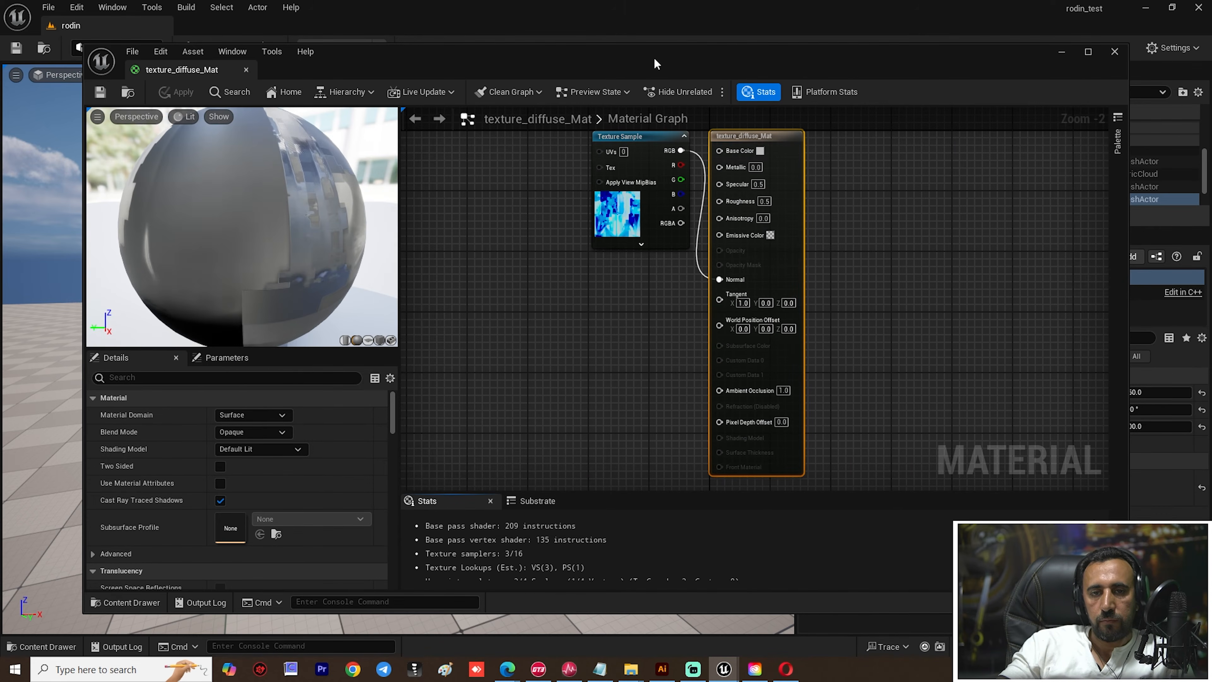
Step: Add the texture_metallic, texture_normal, texture_pbr and texture_roughness assets to the texture_diffuse_Mat graph as texture samples
left_click_drag(653, 57, 979, 27)
key("ctrl+space")
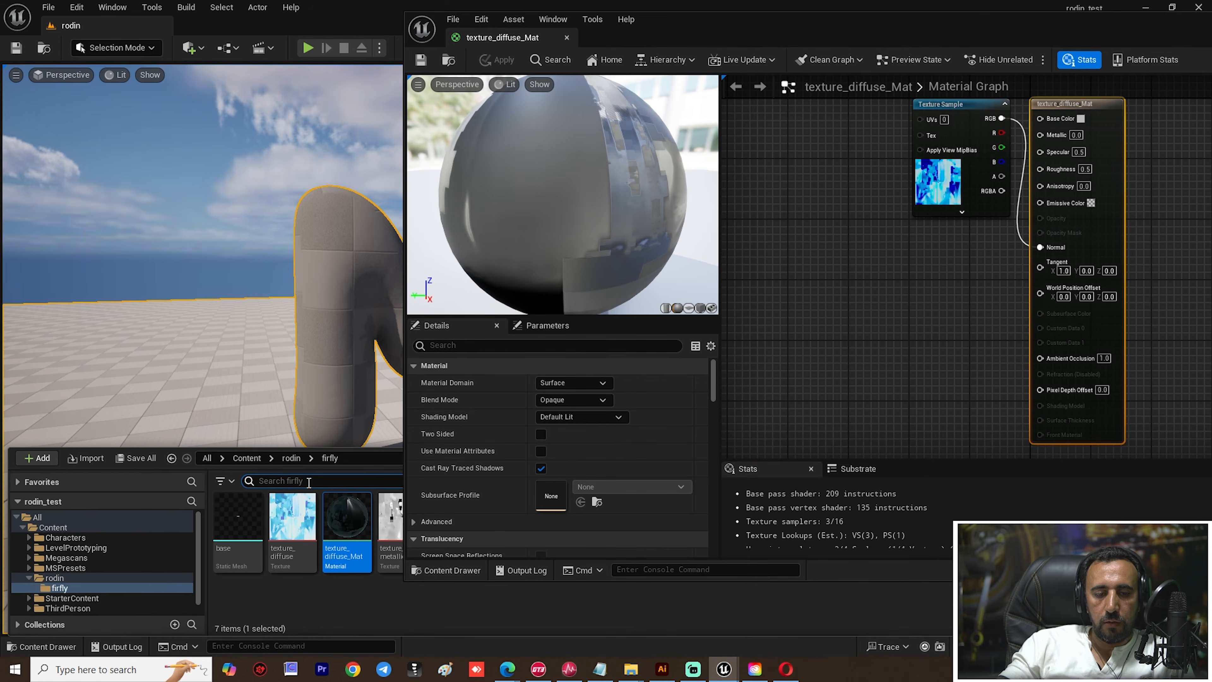
left_click_drag(681, 45, 874, 43)
left_click(511, 518)
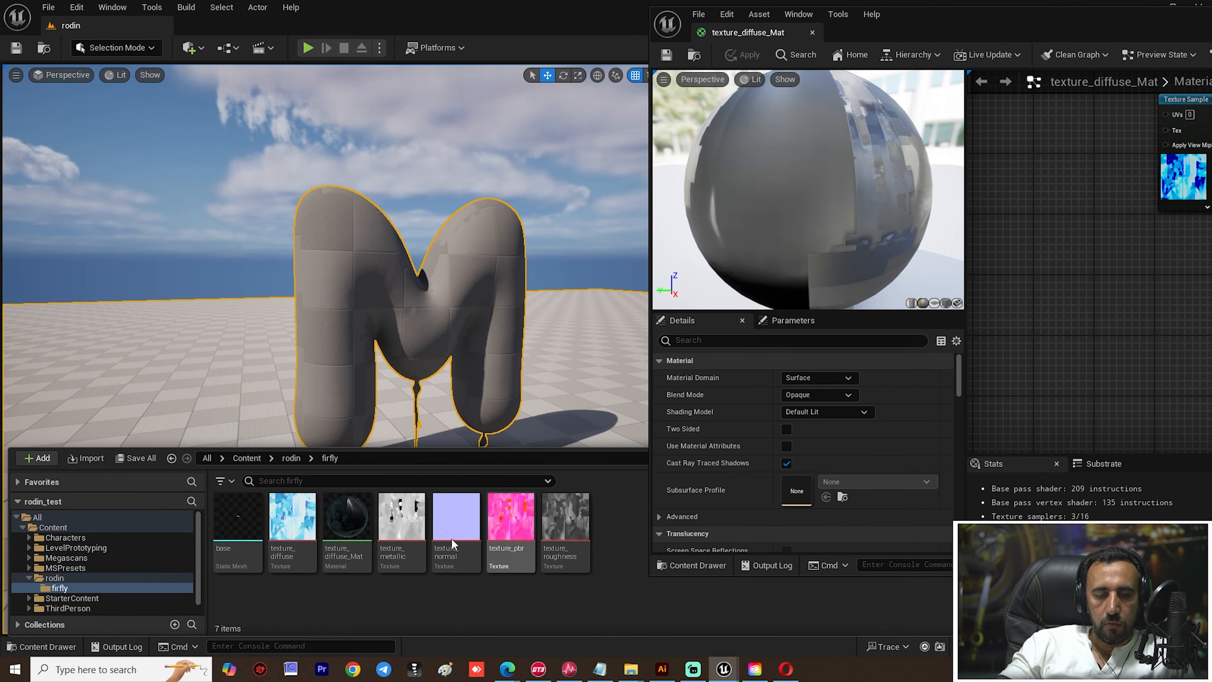
left_click(401, 518)
left_click(563, 513, "shift")
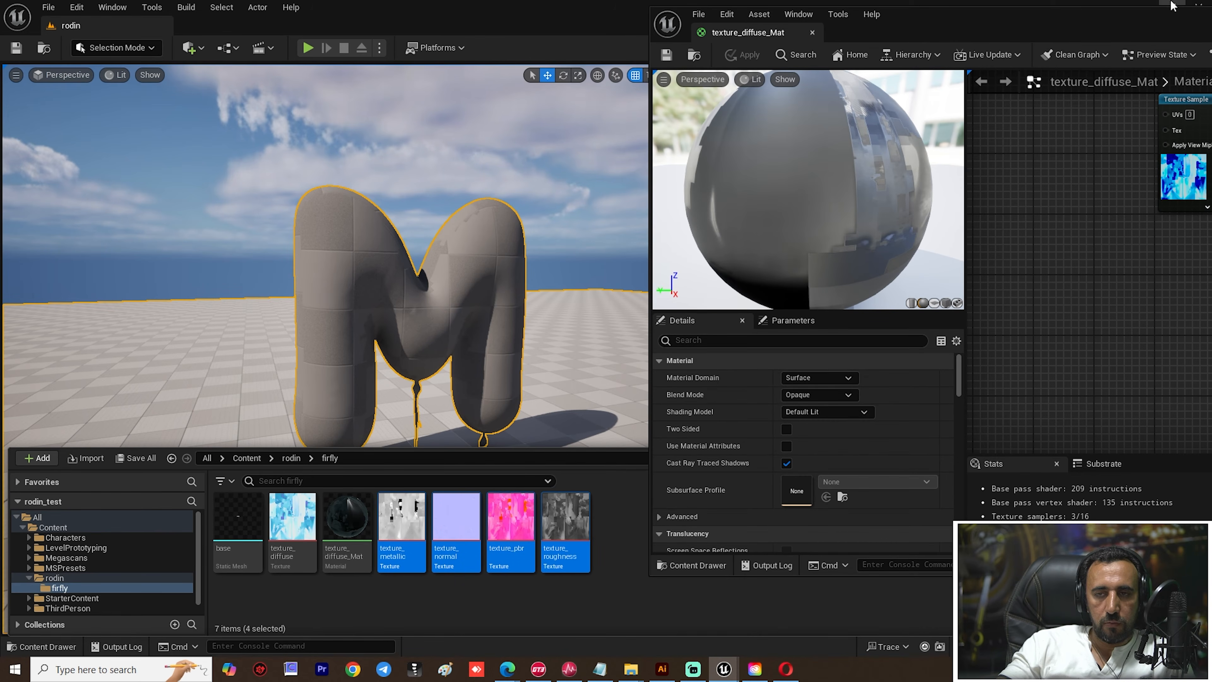
left_click_drag(1089, 33, 970, 64)
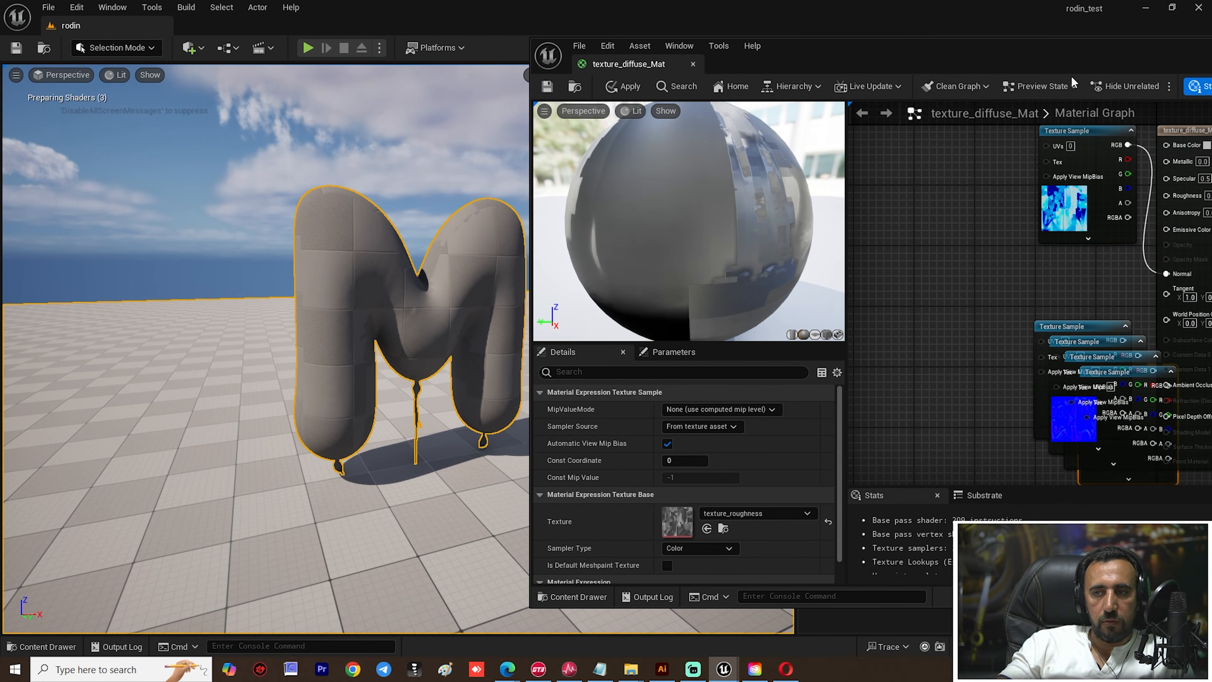
left_click_drag(1055, 54, 388, 116)
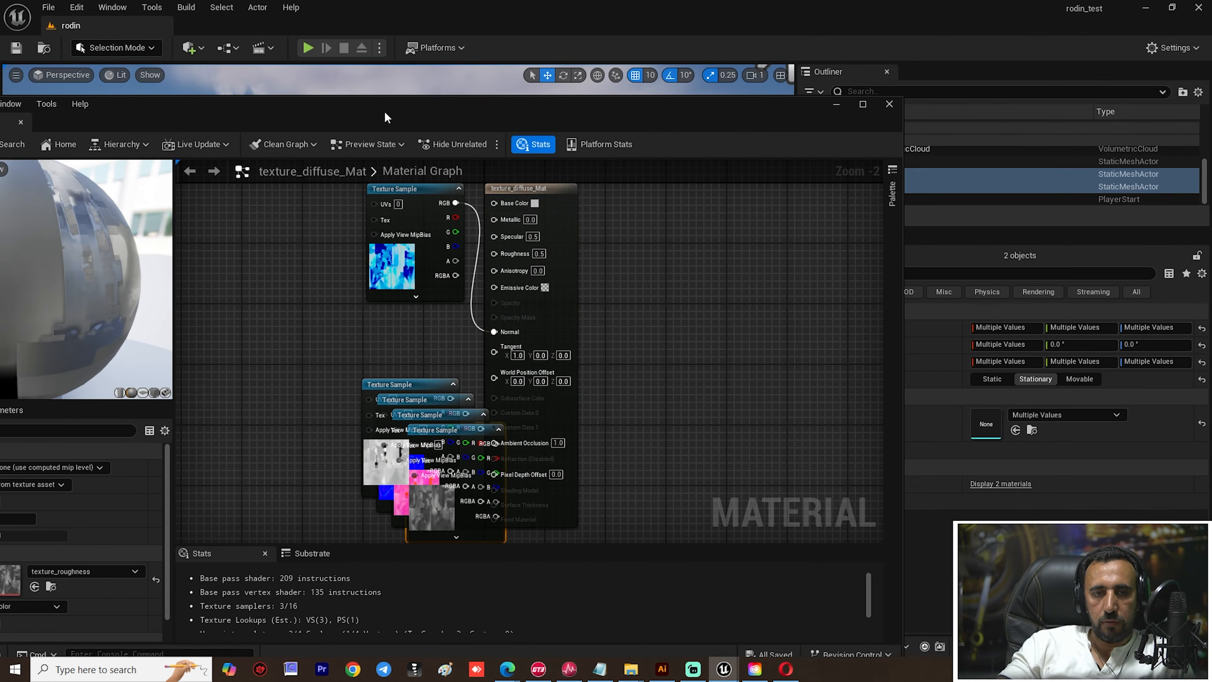
Step: Maximize the material editor, spread out the nodes, and wire the metallic, normal and diffuse samples to Metallic, Normal and Base Color
double_click(388, 118)
left_click(734, 91)
left_click_drag(735, 91, 906, 115)
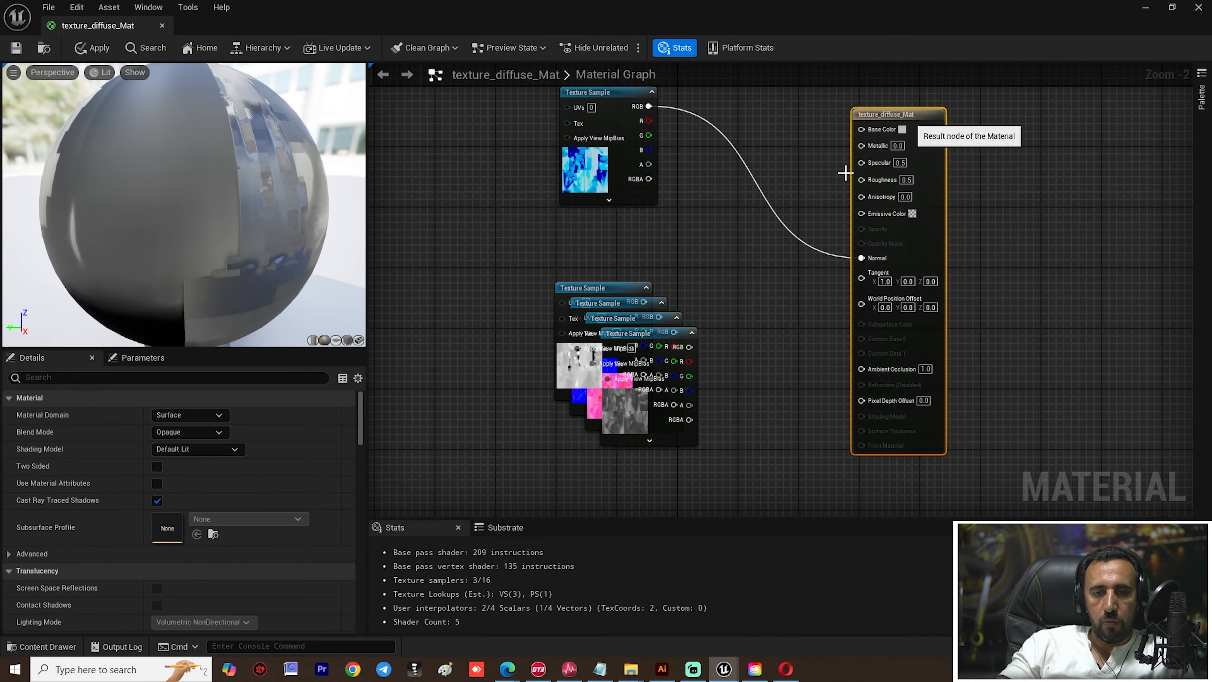
left_click_drag(645, 313, 883, 147)
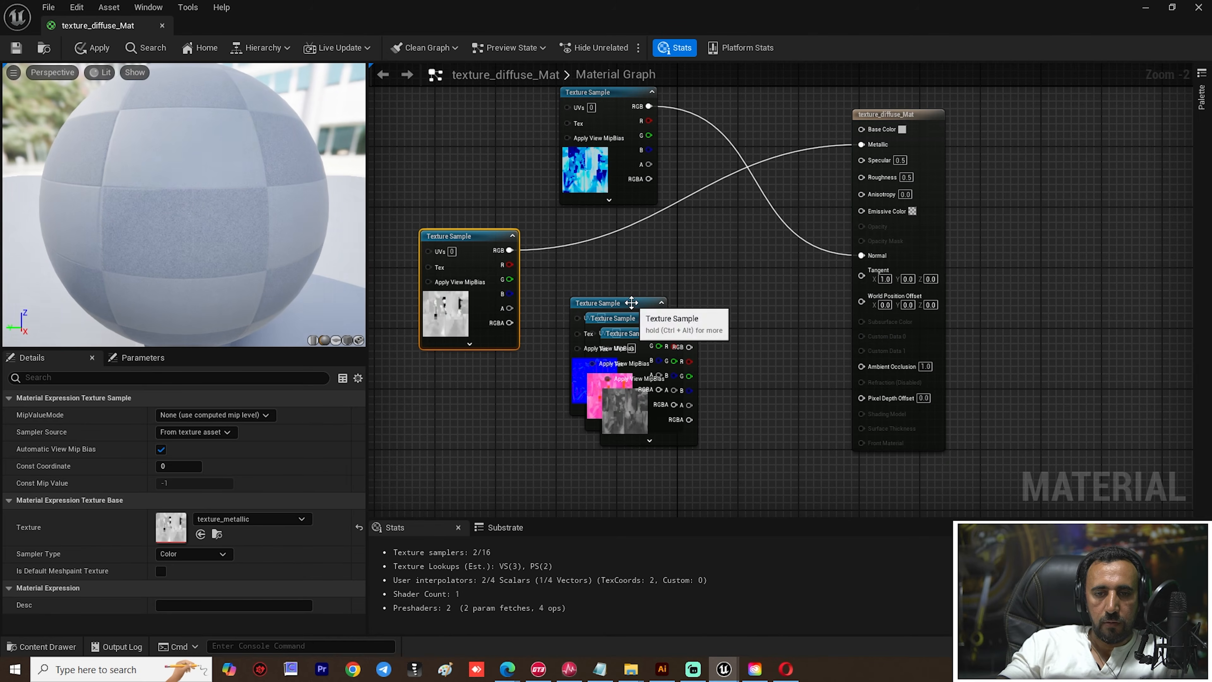
left_click_drag(632, 301, 864, 254)
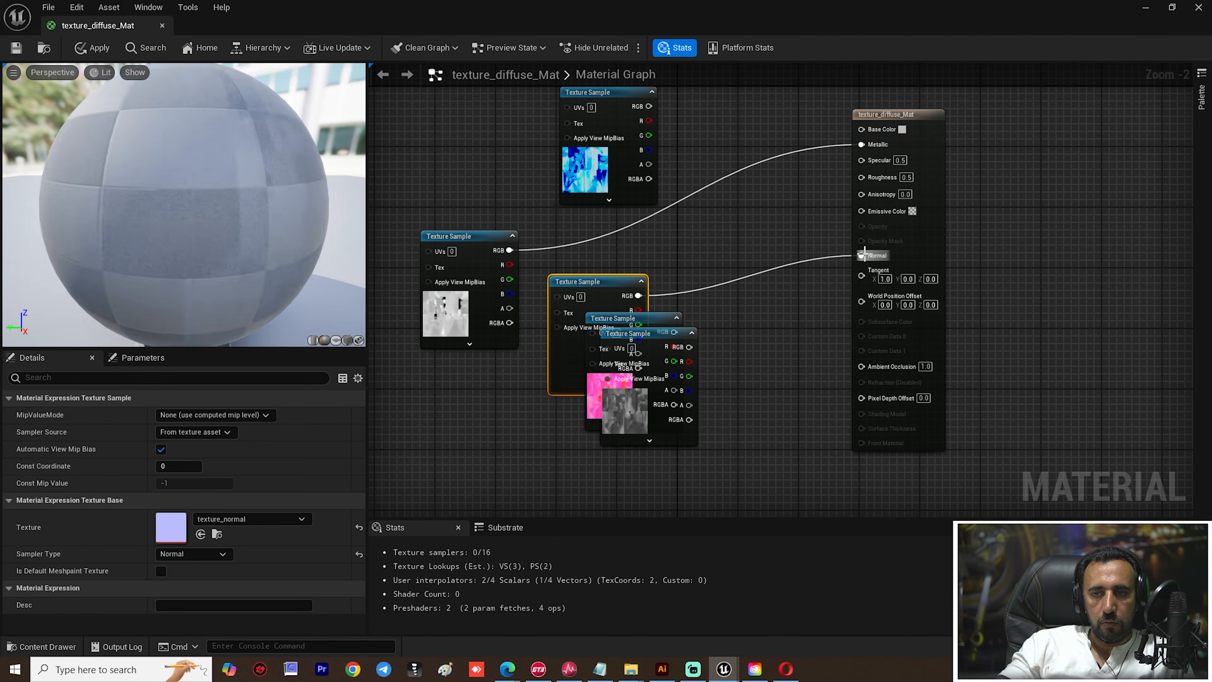
left_click_drag(582, 93, 862, 129)
left_click_drag(612, 288, 799, 396)
Step: Wire the texture_pbr sample to Specular and the texture_roughness sample to Roughness
left_click_drag(642, 323, 704, 283)
left_click_drag(864, 159, 861, 158)
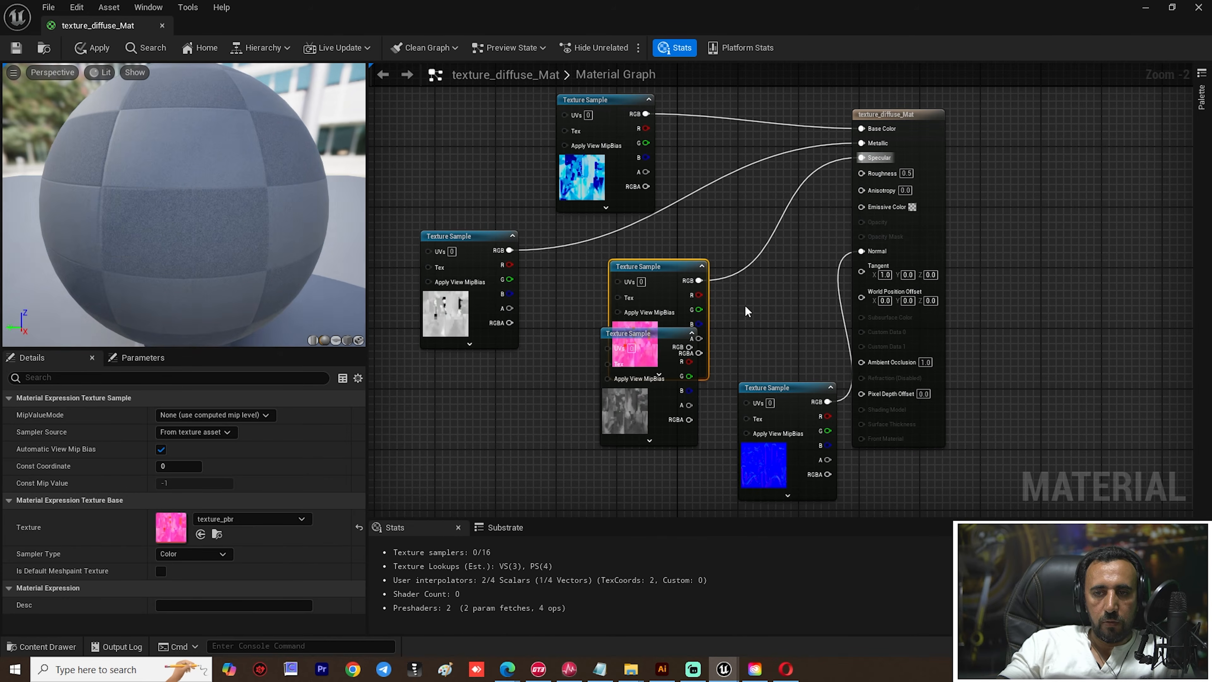
left_click(634, 340)
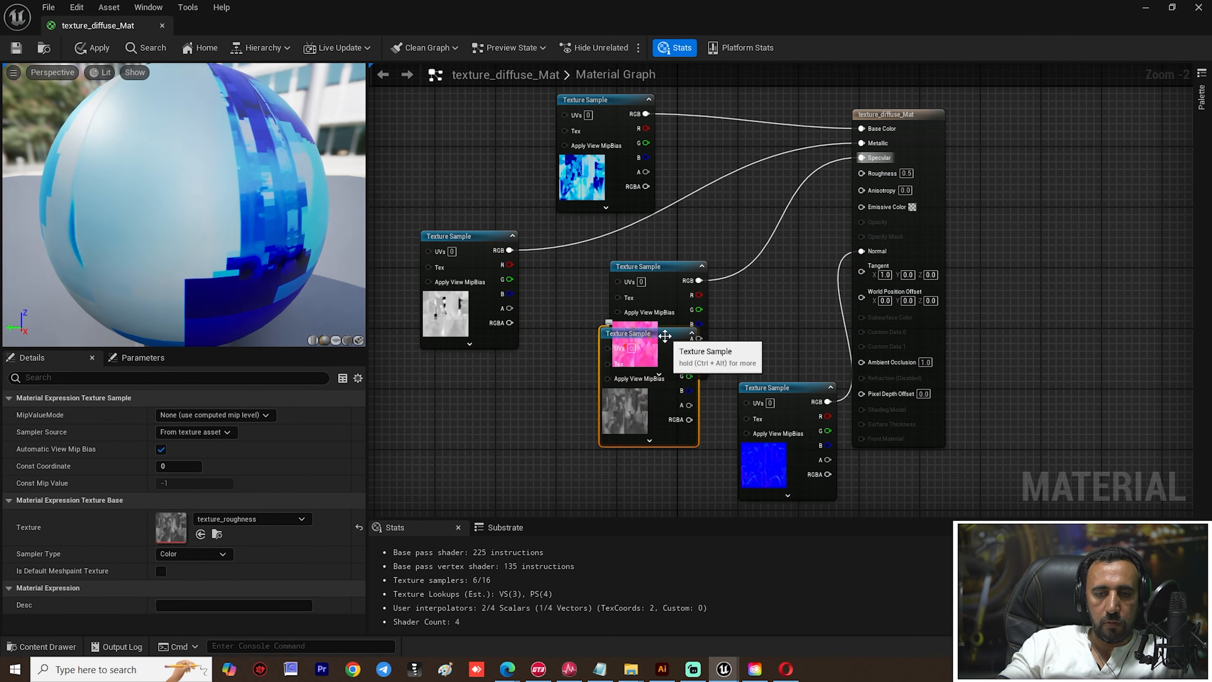
left_click_drag(658, 330, 865, 174)
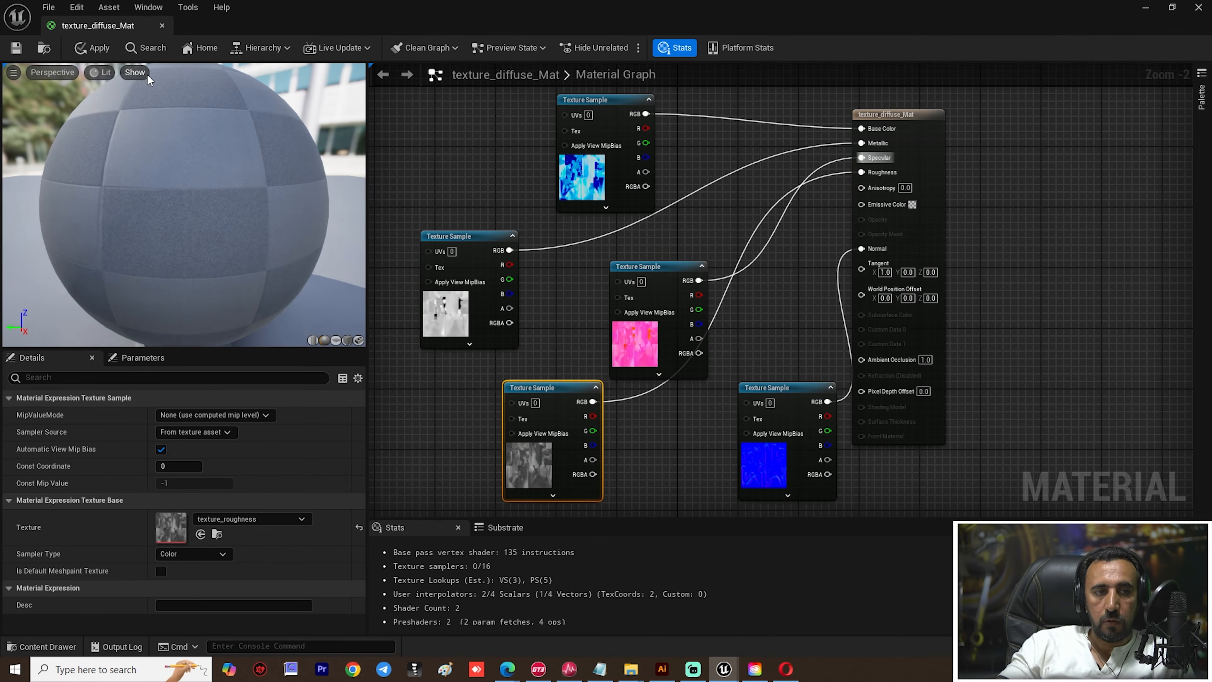
Step: Apply the material changes, close the material editor, and assign texture_diffuse_Mat to the M model in the level
left_click(98, 48)
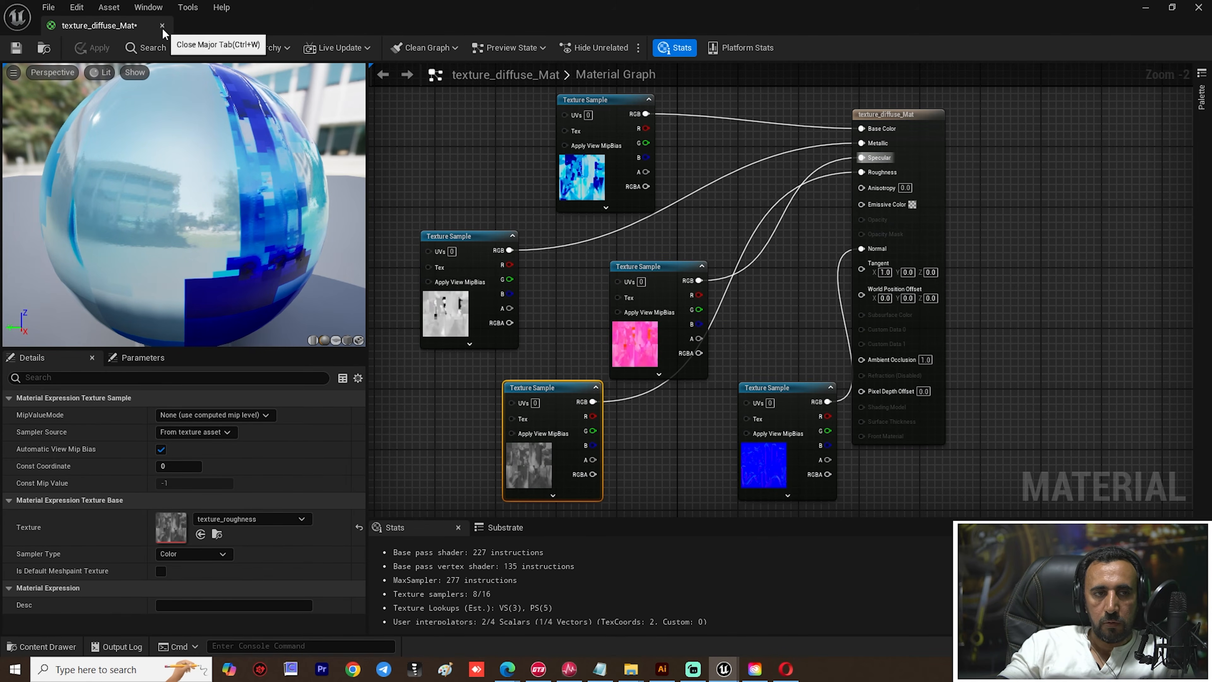
left_click(162, 26)
key("ctrl+space")
left_click_drag(347, 515, 357, 329)
right_click_drag(358, 330, 191, 315)
Step: Duplicate the textured M model along the X axis, placing the copy at X -950
left_click(341, 373)
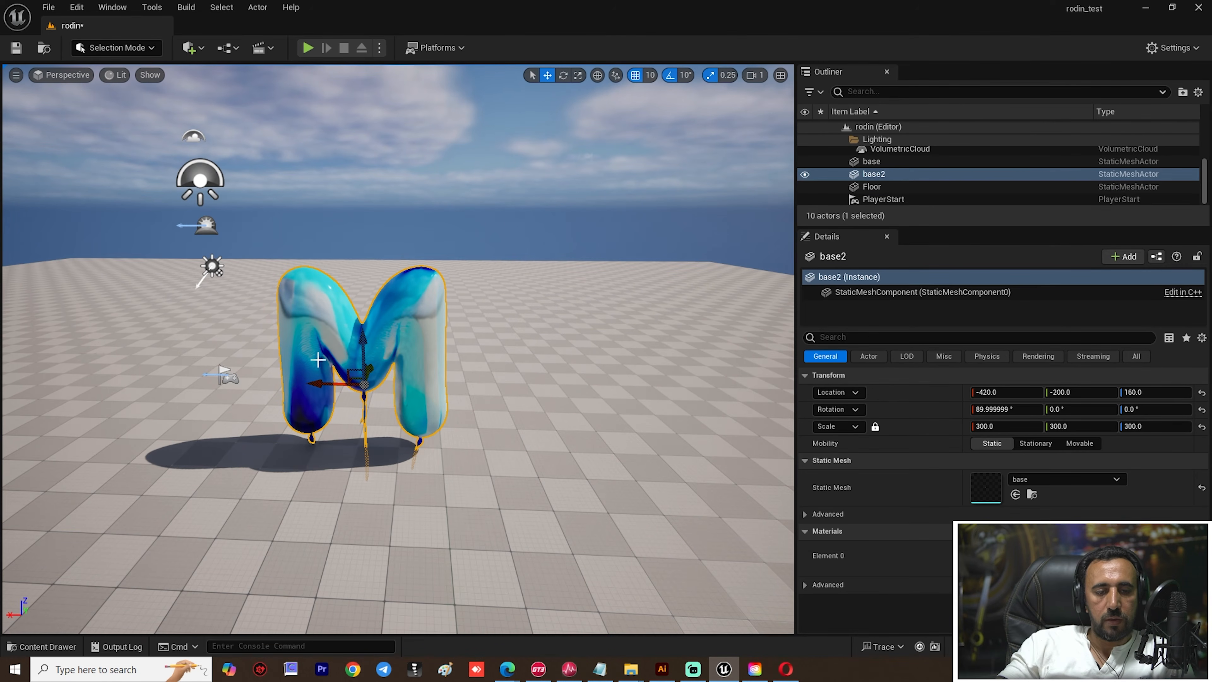
left_click_drag(321, 383, 558, 406, "alt")
right_click_drag(527, 479, 596, 484)
Step: Create a new material in the firfly folder and assign it to the duplicated M model
key("ctrl+space")
right_click(661, 566)
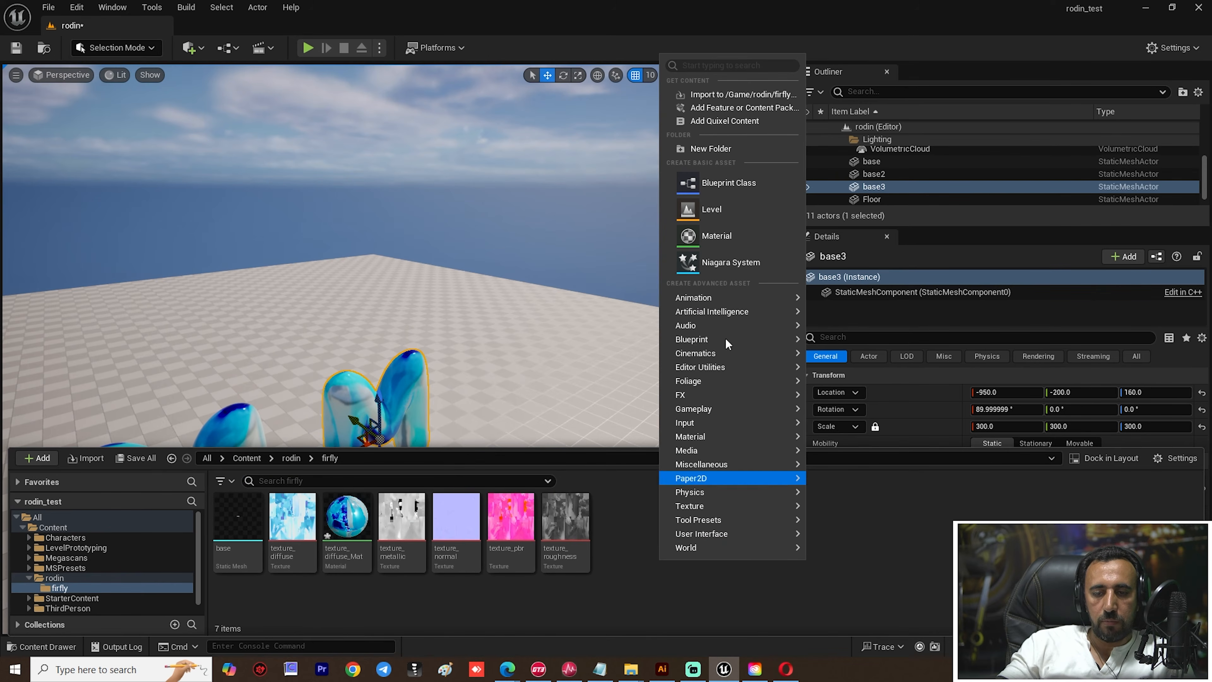
mouse_move(753, 443)
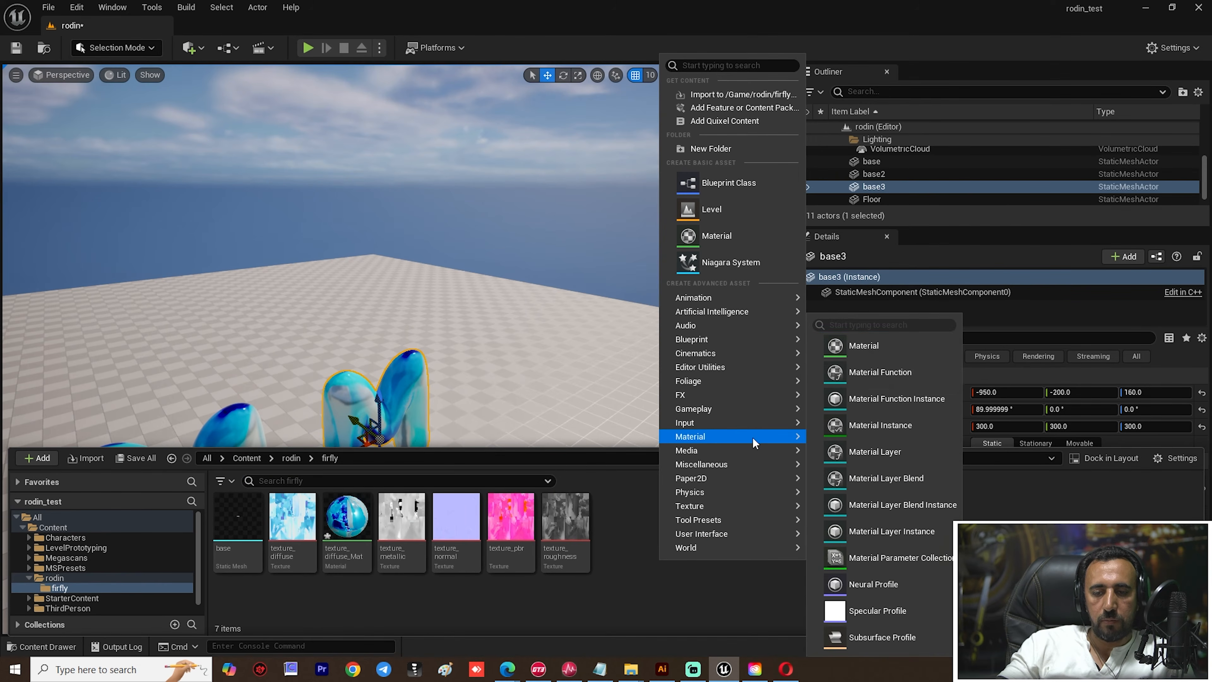
left_click(887, 350)
left_click_drag(280, 517, 411, 377)
Step: Open the duplicate's new material and feed Base Color from a three-value constant converted to a parameter
double_click(986, 555)
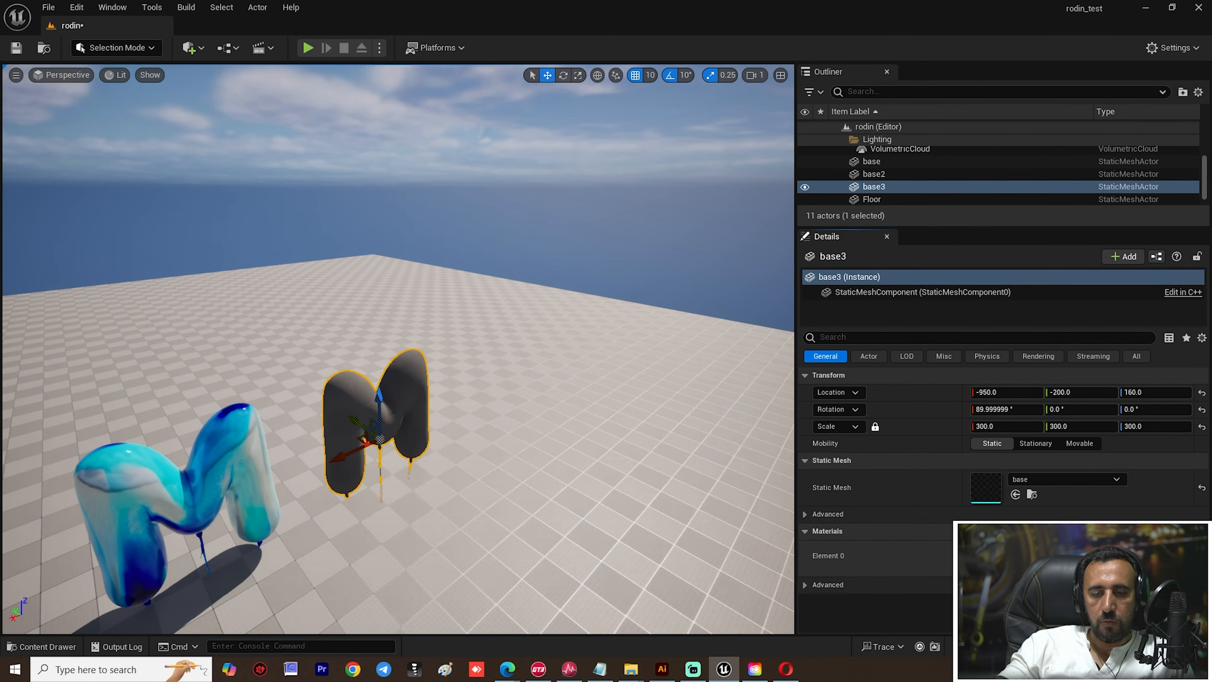
right_click_drag(622, 206, 648, 303)
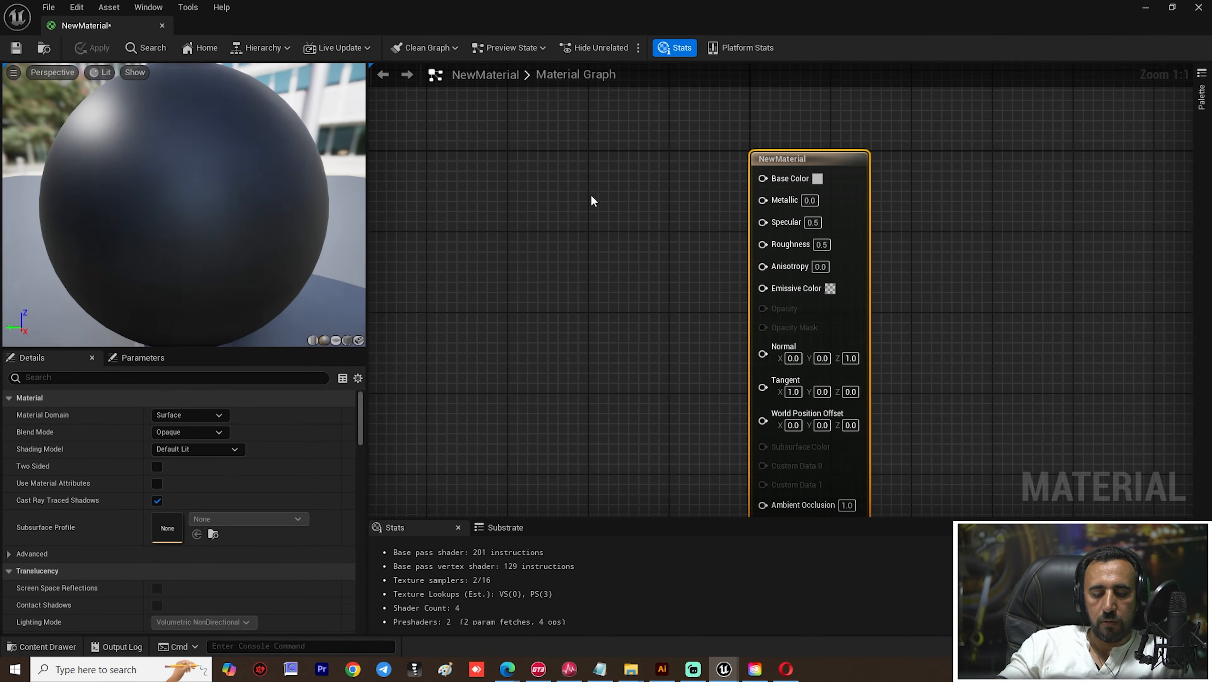
left_click(563, 186)
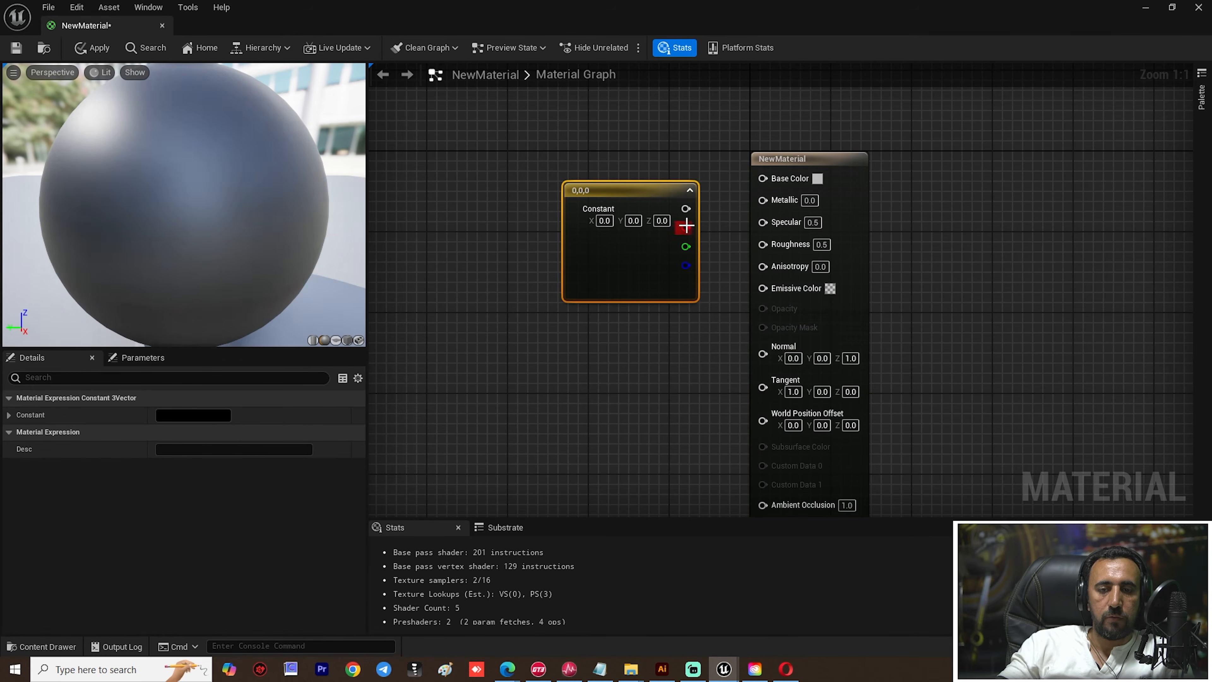
left_click_drag(685, 208, 798, 169)
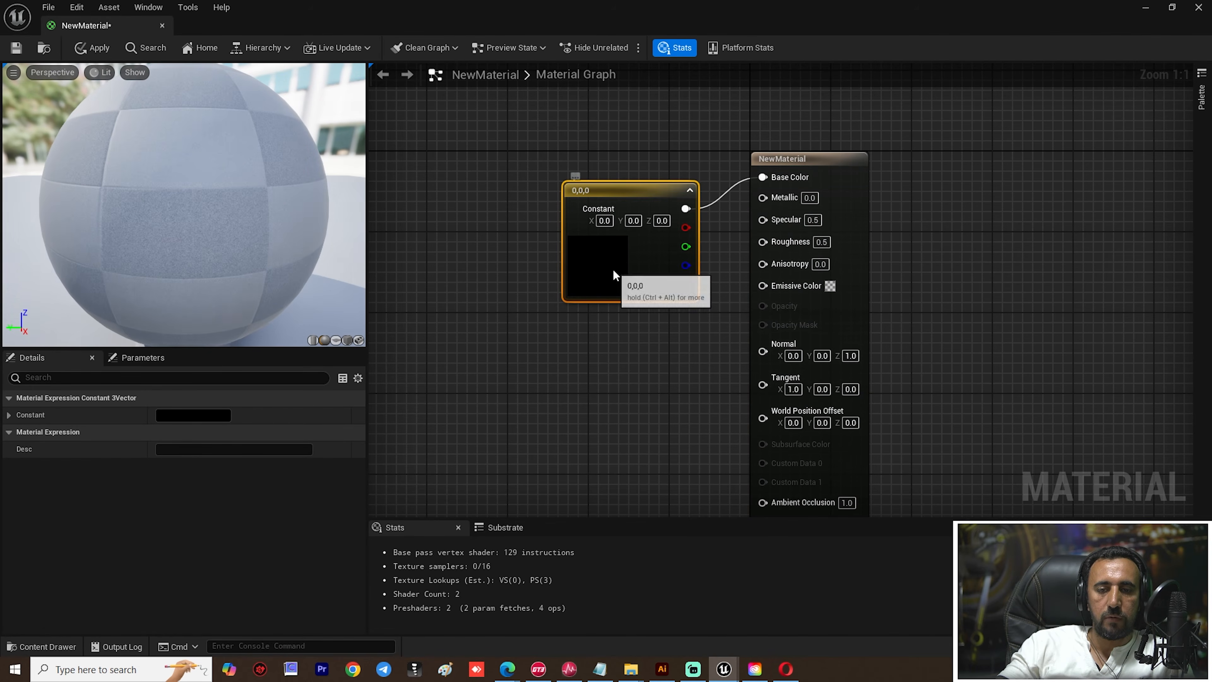
right_click(613, 269)
left_click(662, 309)
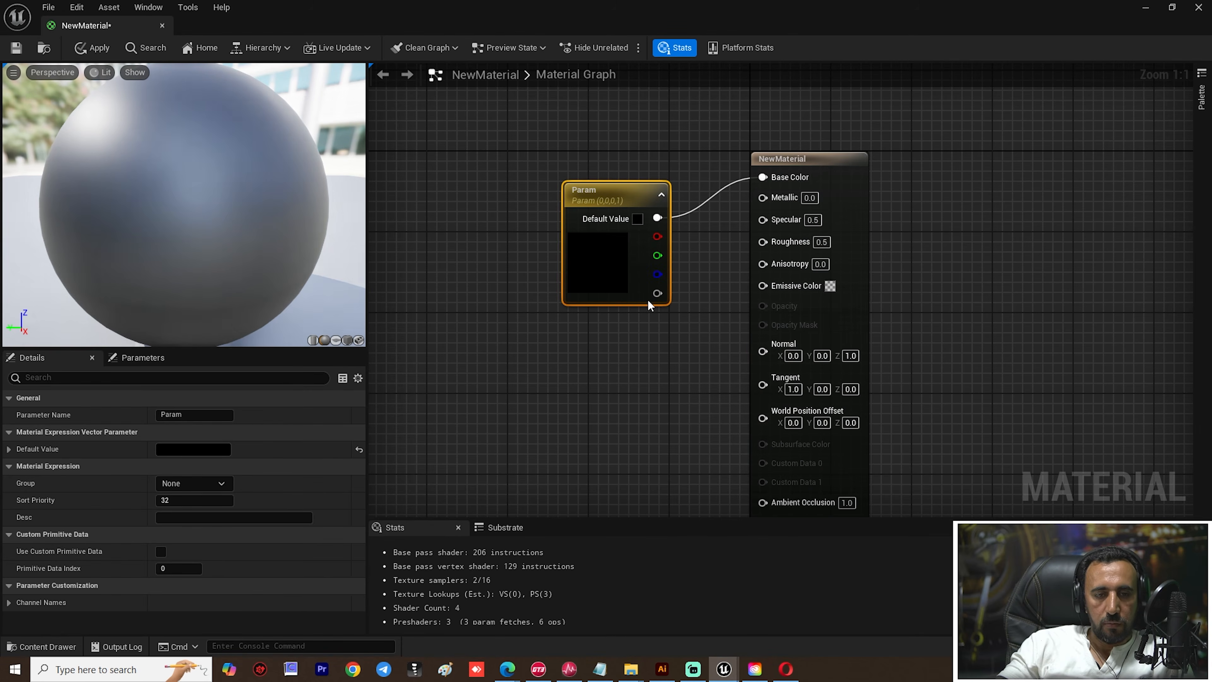
Step: Set the Base Color parameter's default value to purple (about R 0.448, G 0, B 1) and move its node away from the result node
double_click(600, 262)
left_click(665, 313)
mouse_move(665, 312)
left_mouse_down()
mouse_move(698, 315)
mouse_move(673, 312)
left_mouse_up()
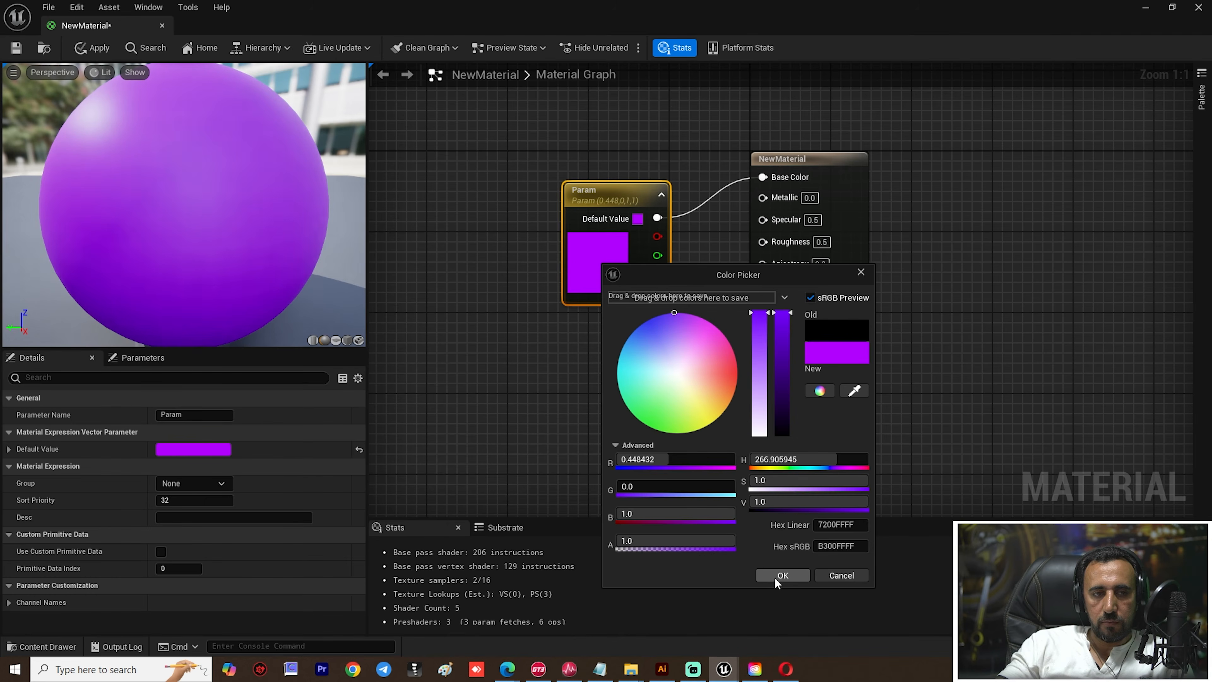
left_click(782, 574)
left_click_drag(620, 205, 547, 156)
Step: Add a scalar constant, connect it to Metallic, and convert it to a parameter
left_click(581, 325)
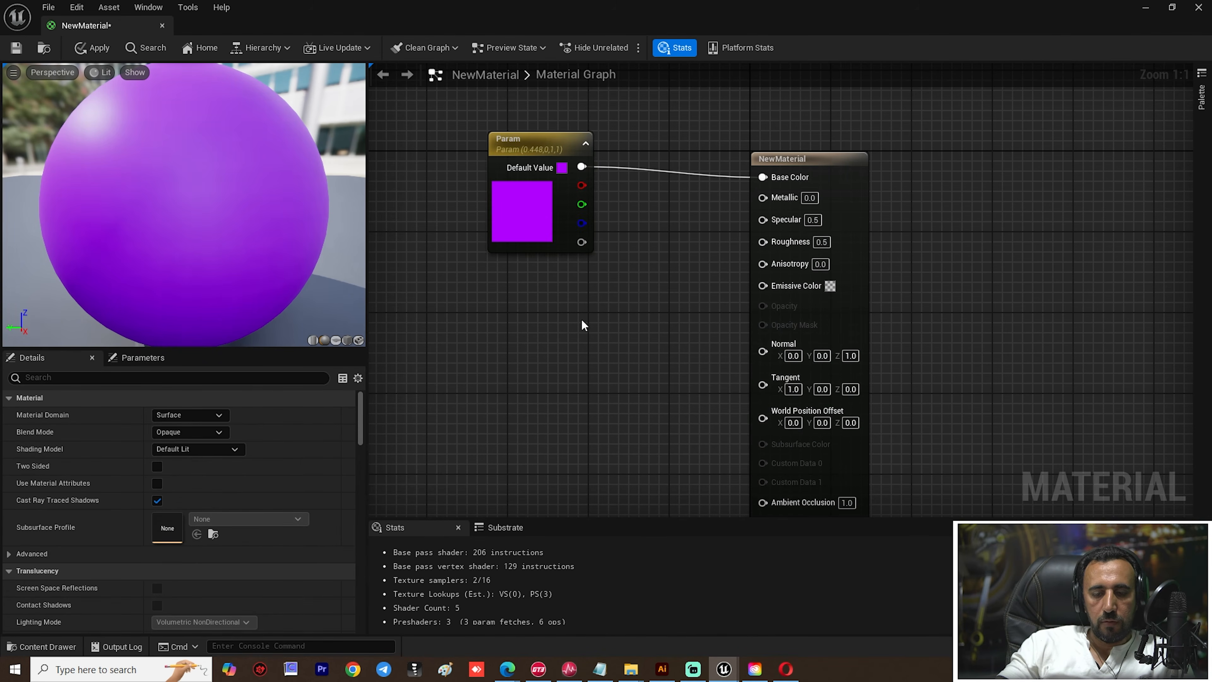
left_click(553, 320)
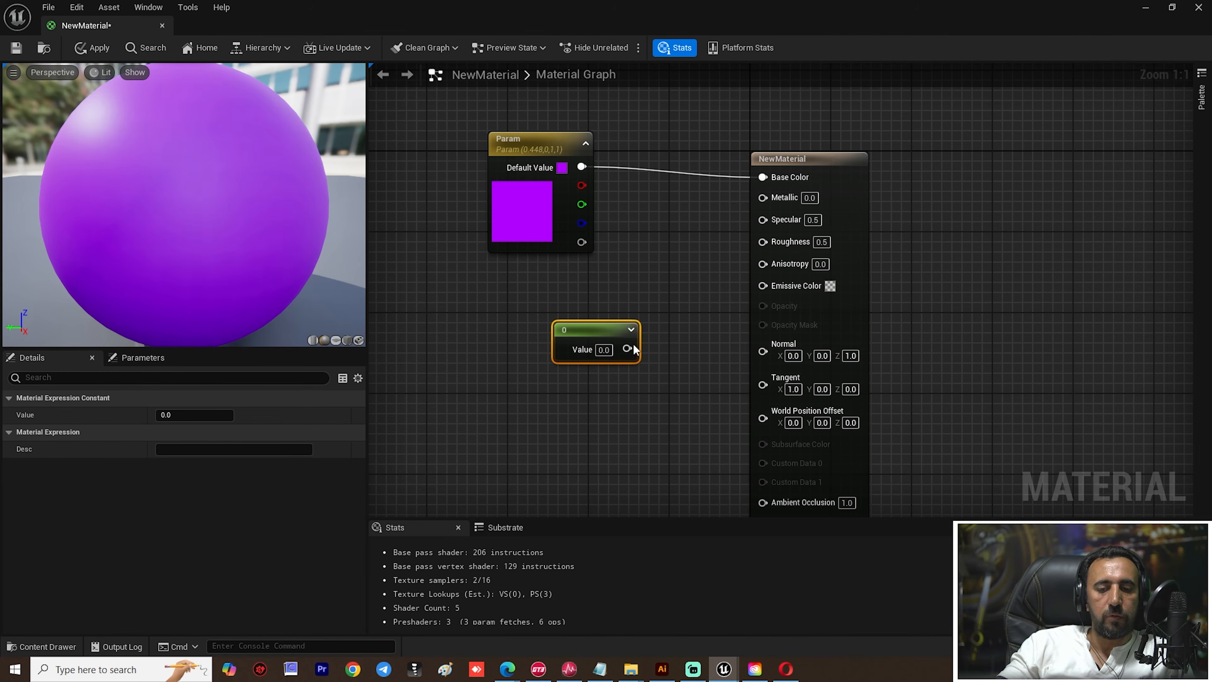
left_click_drag(627, 348, 765, 196)
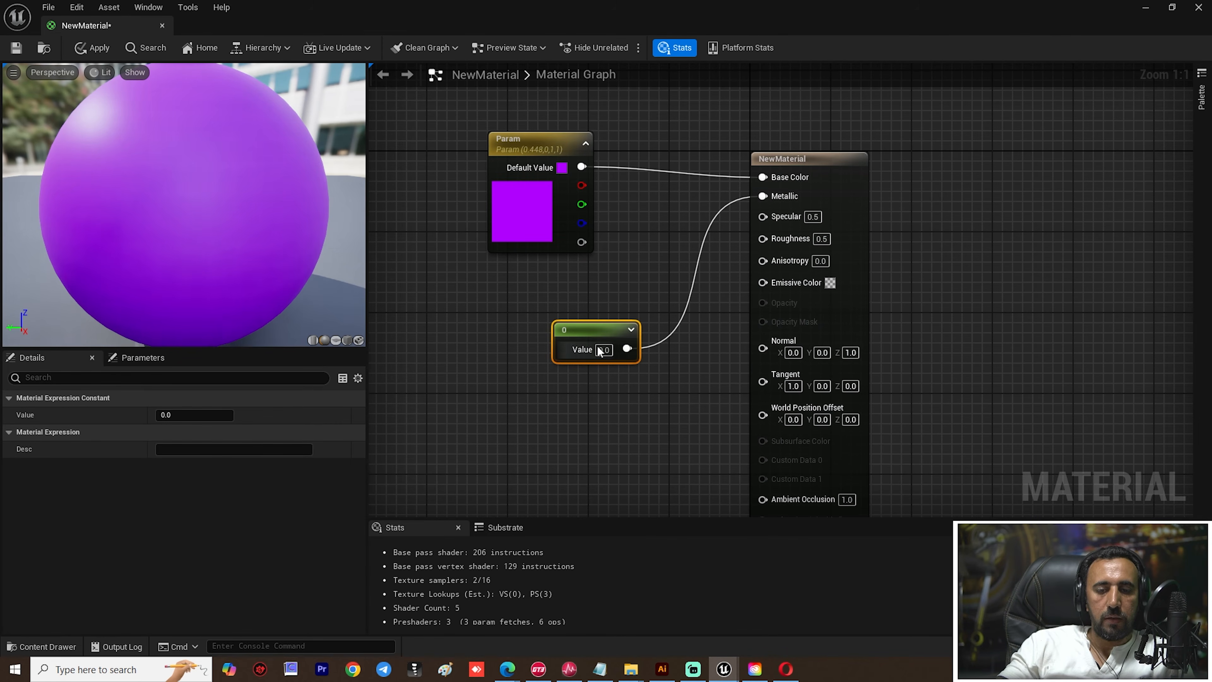
right_click(565, 325)
left_click(597, 355)
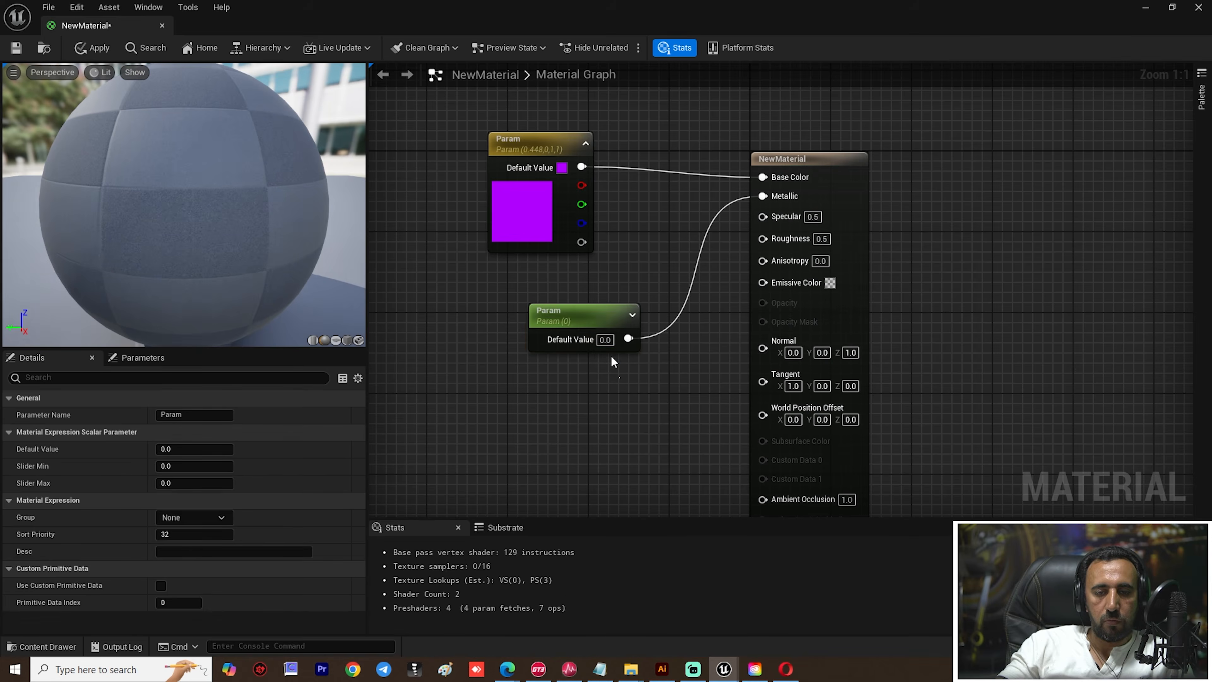
Step: Duplicate the scalar parameter, connect the copies to Specular and Roughness, and delete the spare copy
left_click(592, 312)
key("ctrl+c")
key("ctrl+v")
key("ctrl+v")
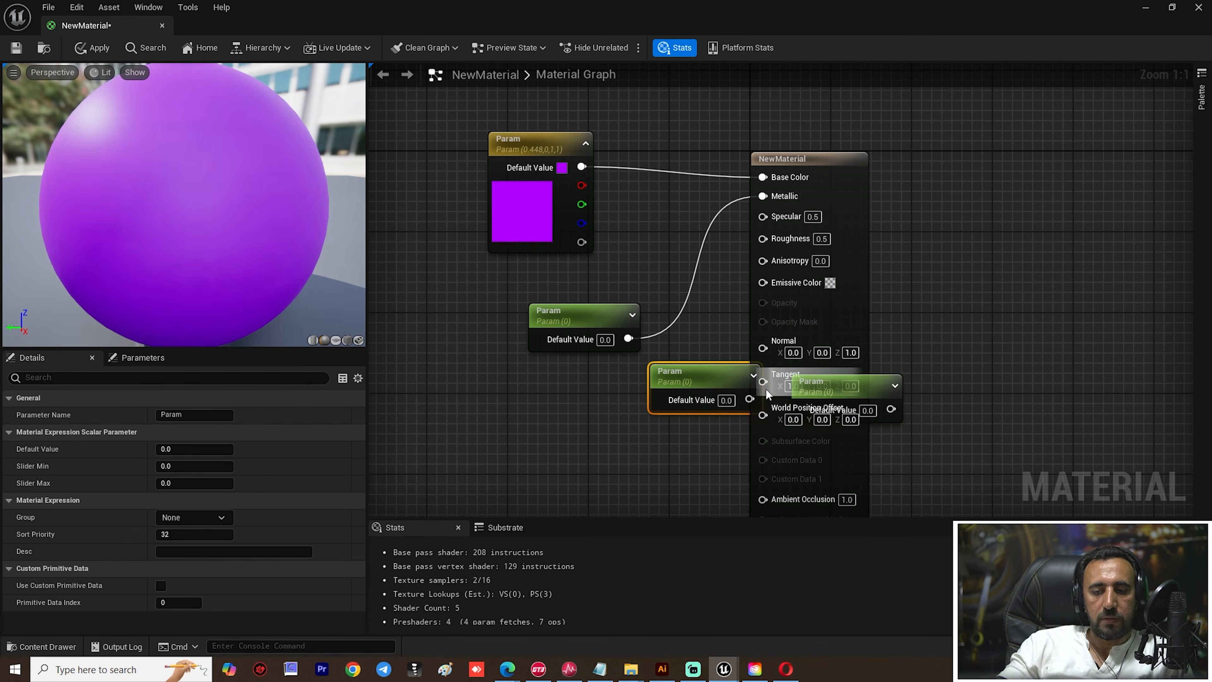
key("ctrl+v")
left_click_drag(706, 378, 762, 216)
left_click_drag(874, 383, 766, 224)
left_click_drag(824, 361, 965, 311)
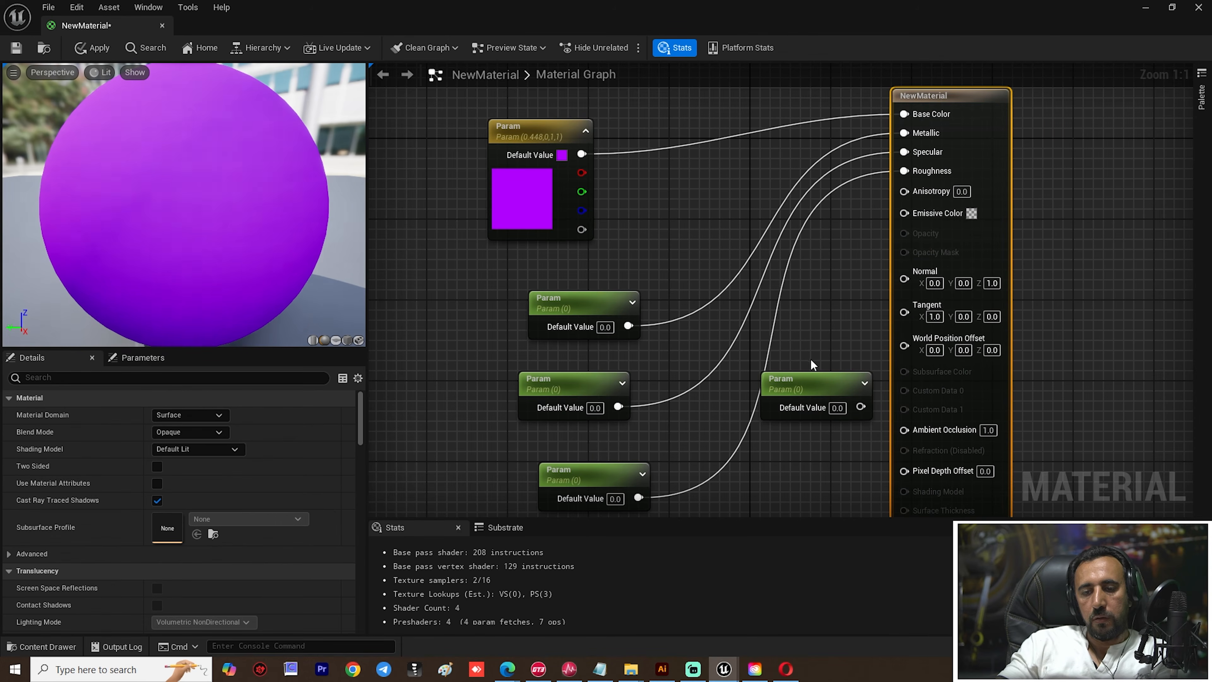
left_click(811, 385)
key("Delete")
Step: Rename the scalar parameters feeding Metallic, Specular and Roughness to metalic, spec and rough
left_click(585, 303)
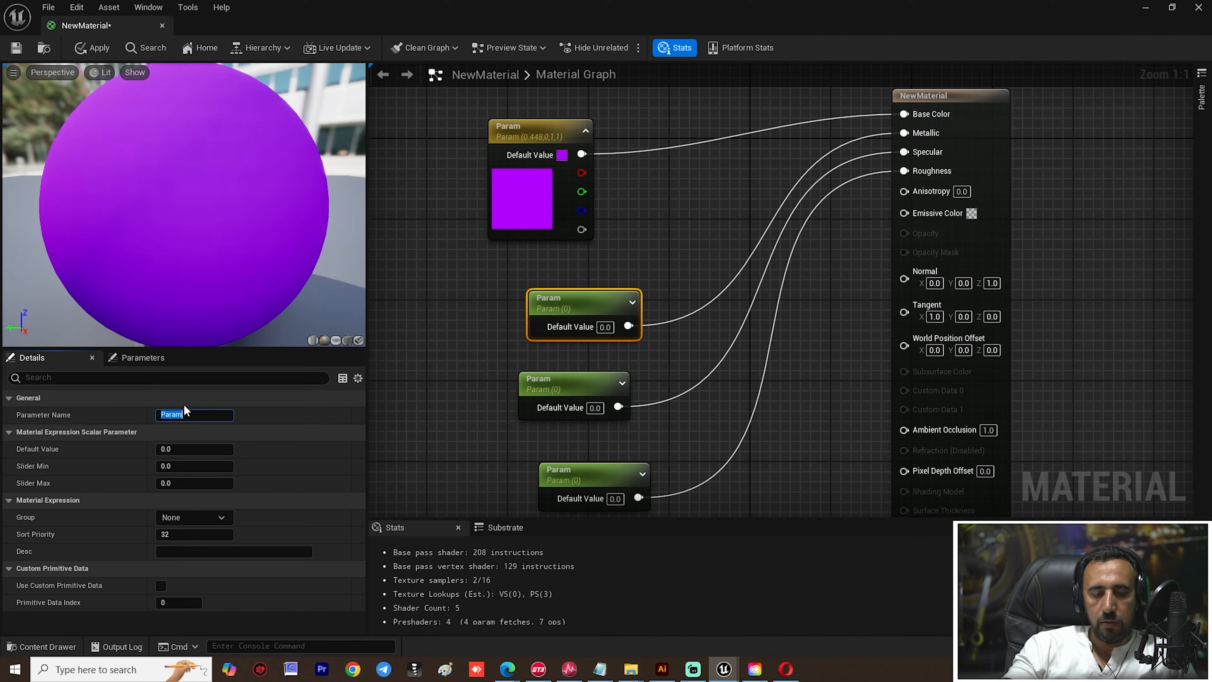
type("lic")
key("Return")
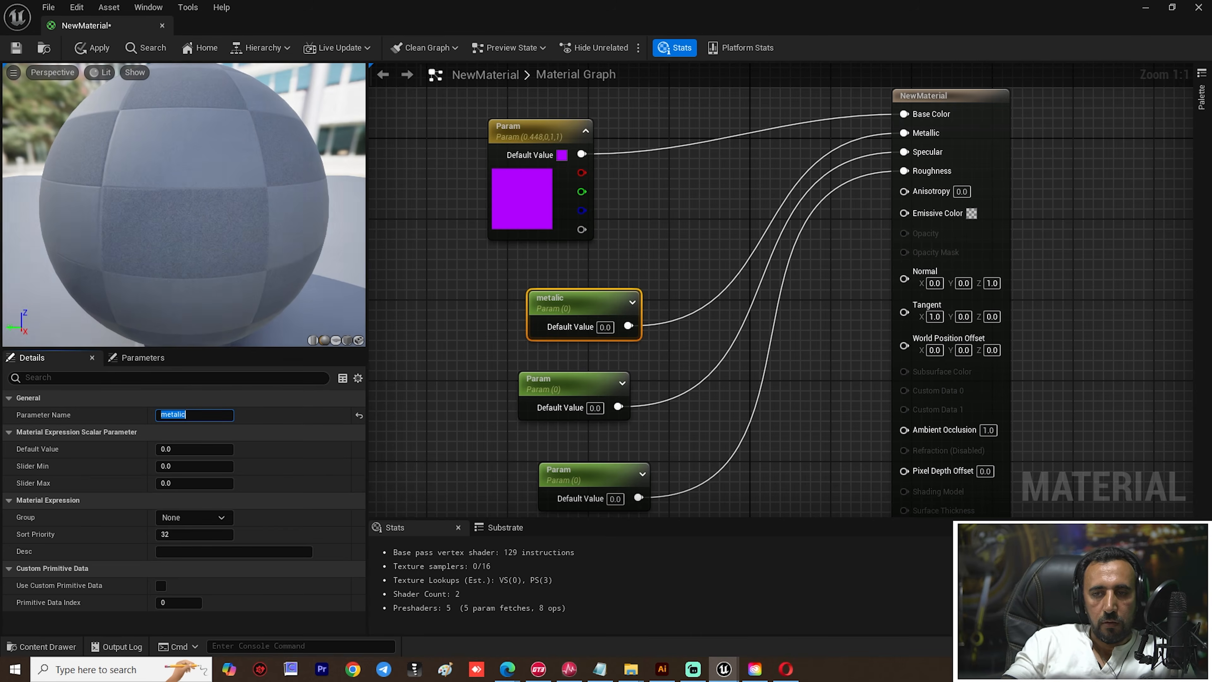
left_click(596, 396)
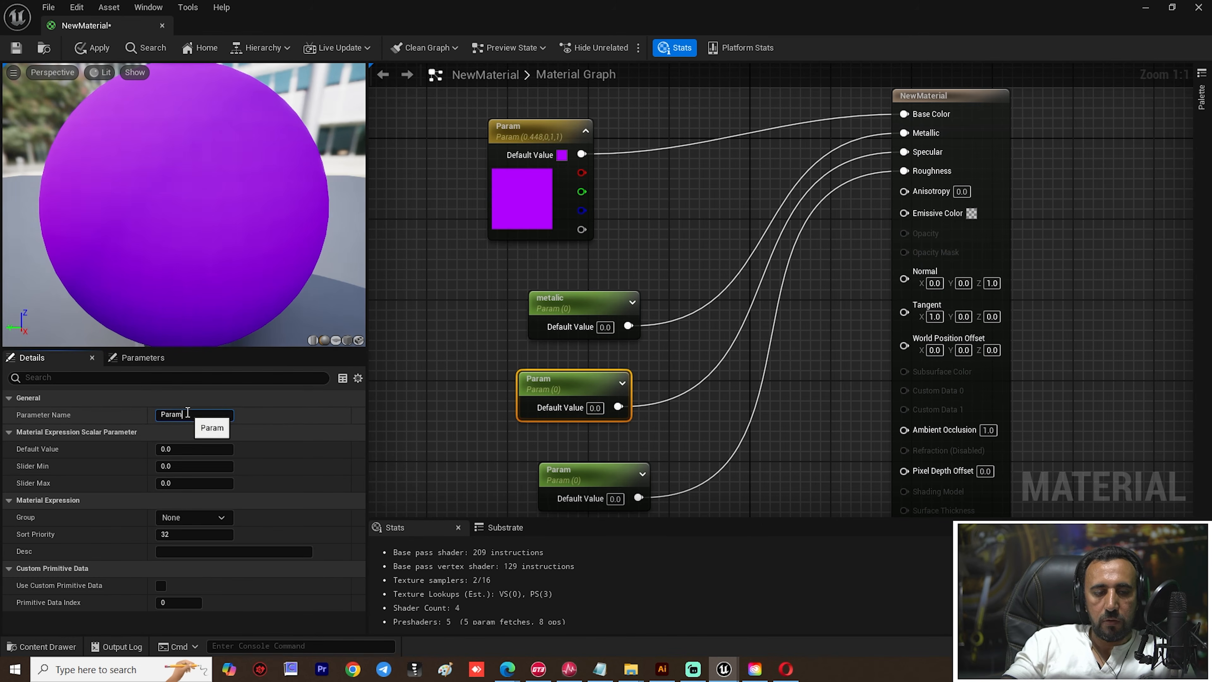
type("spec")
key("Return")
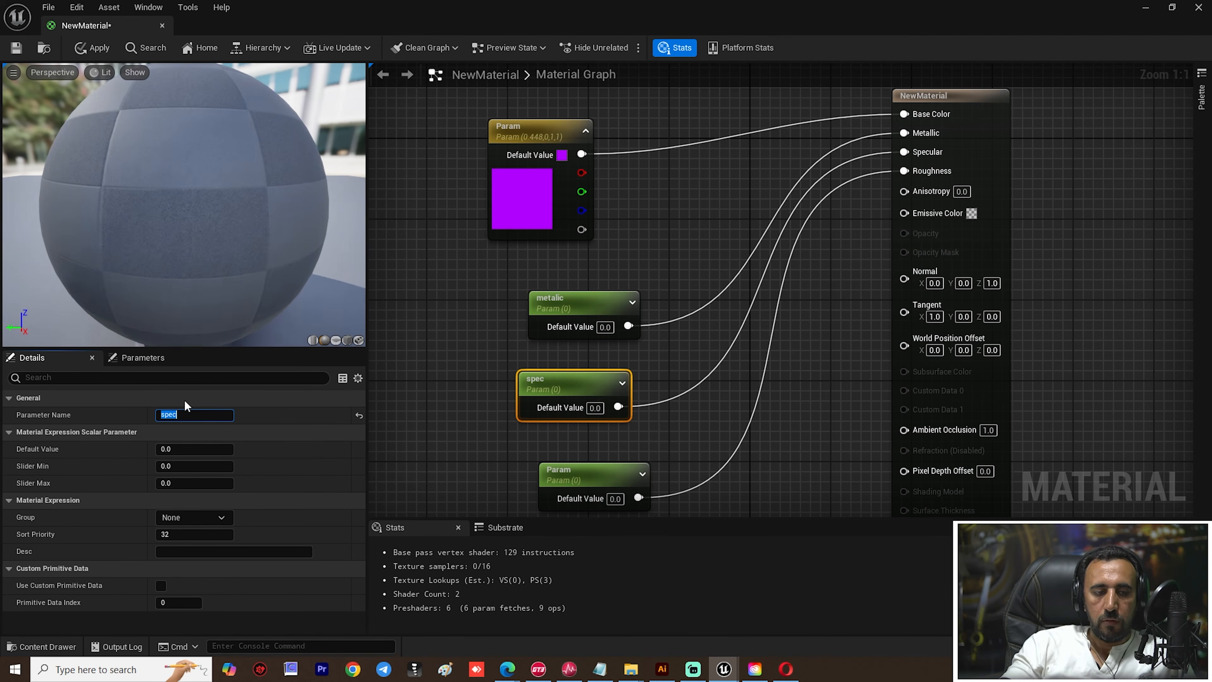
left_click_drag(584, 472, 574, 471)
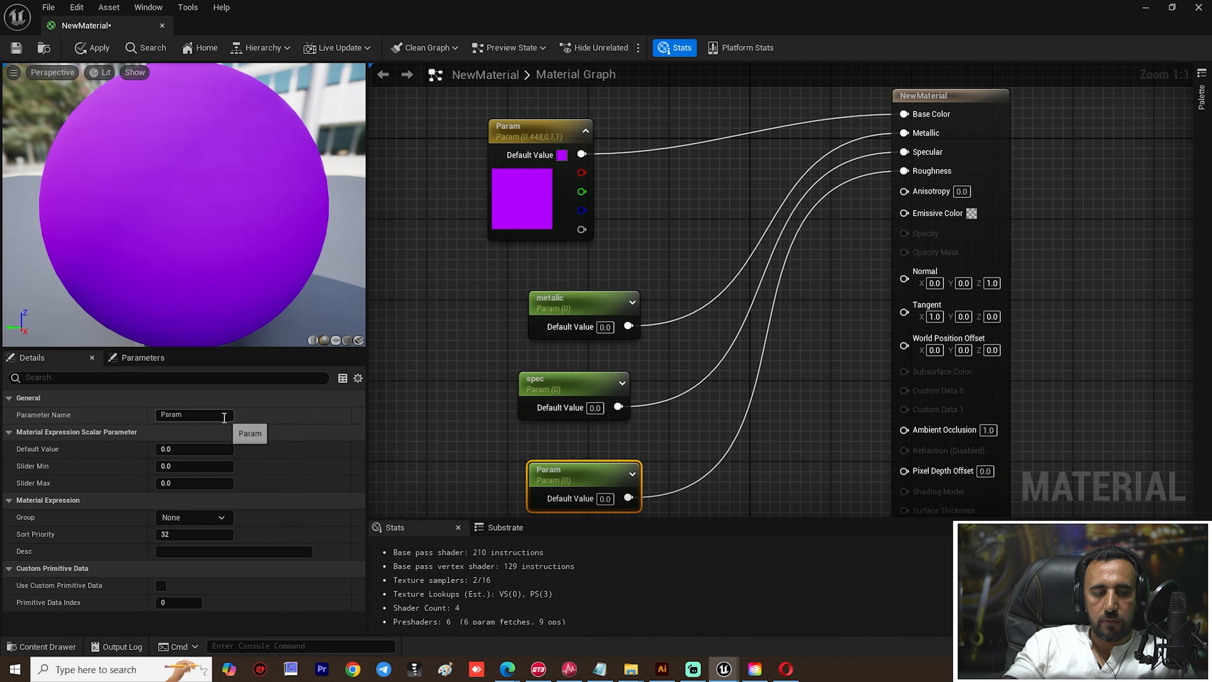
type("rough")
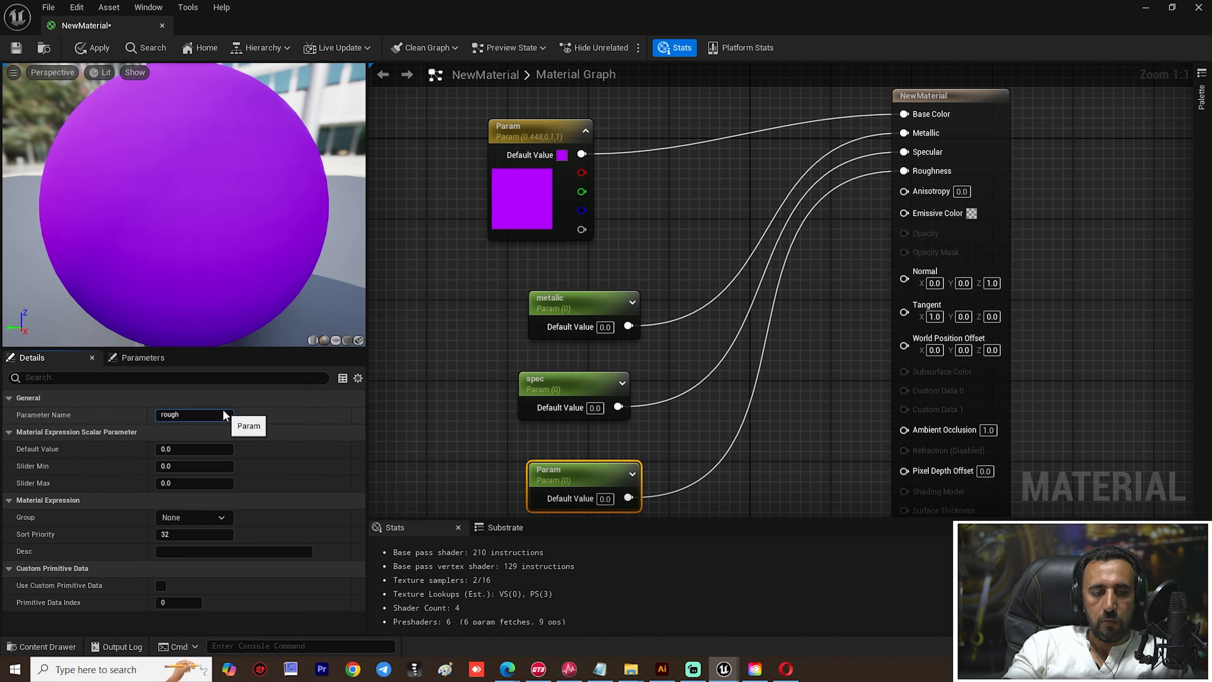
key("Return")
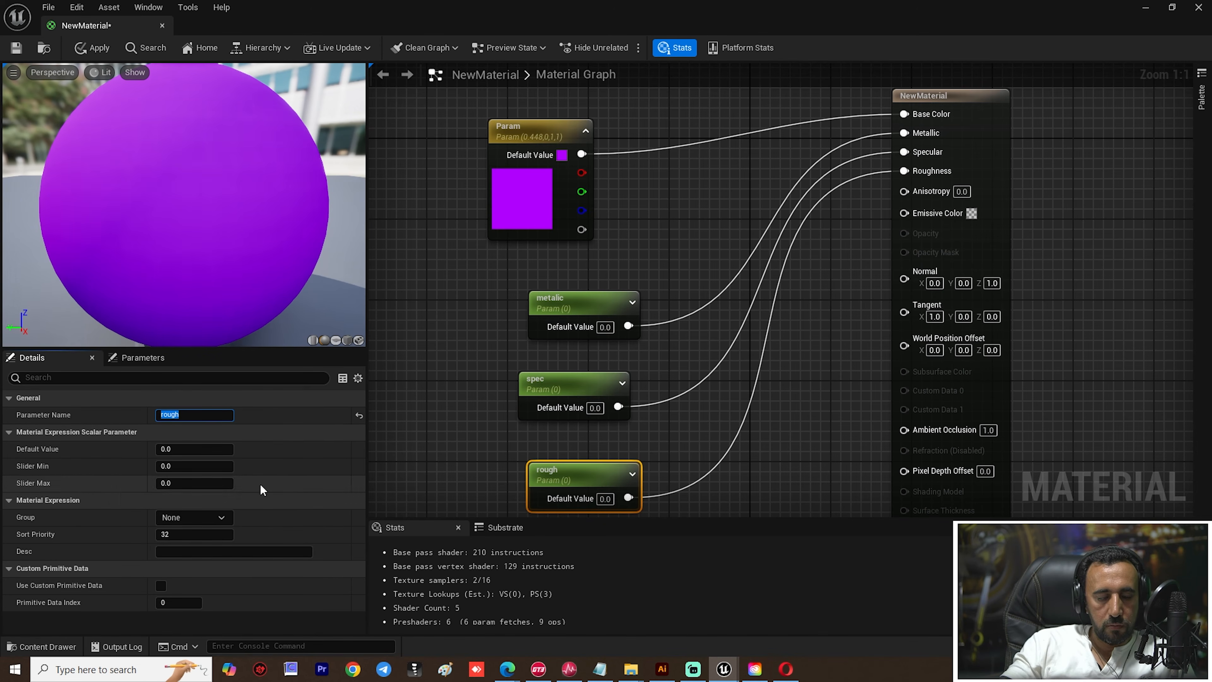
Step: Set Slider Max to 1 on the metalic, spec and rough parameters
type("1")
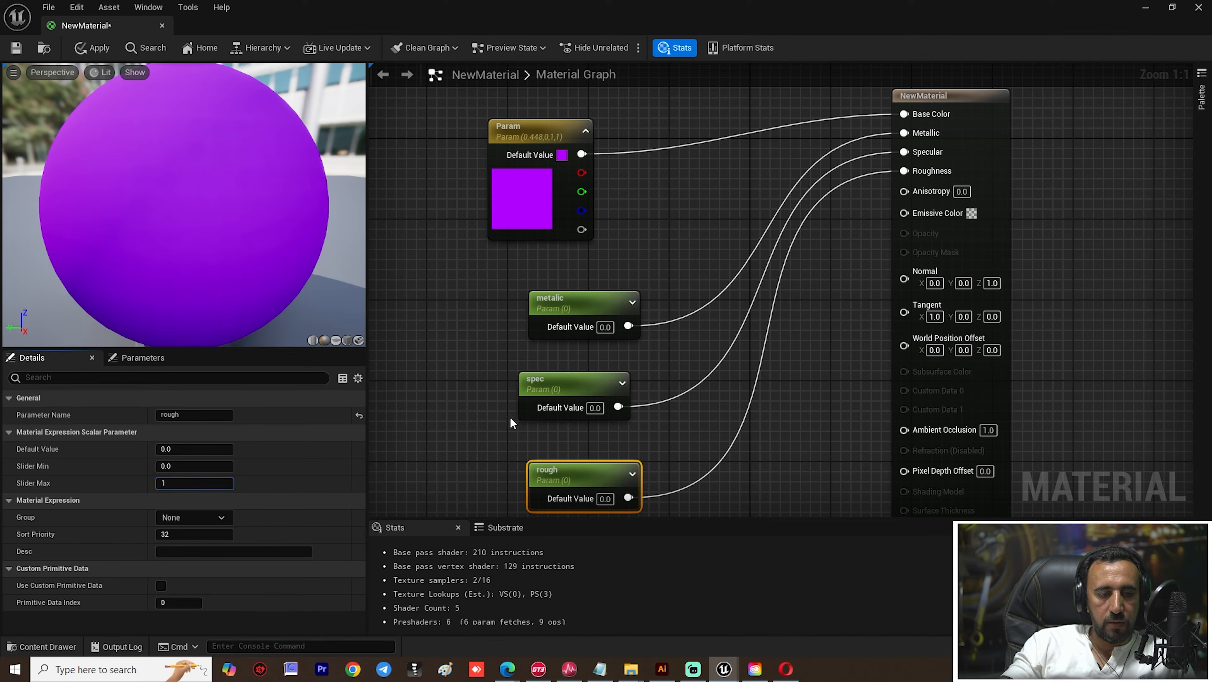
left_click_drag(614, 285, 543, 496)
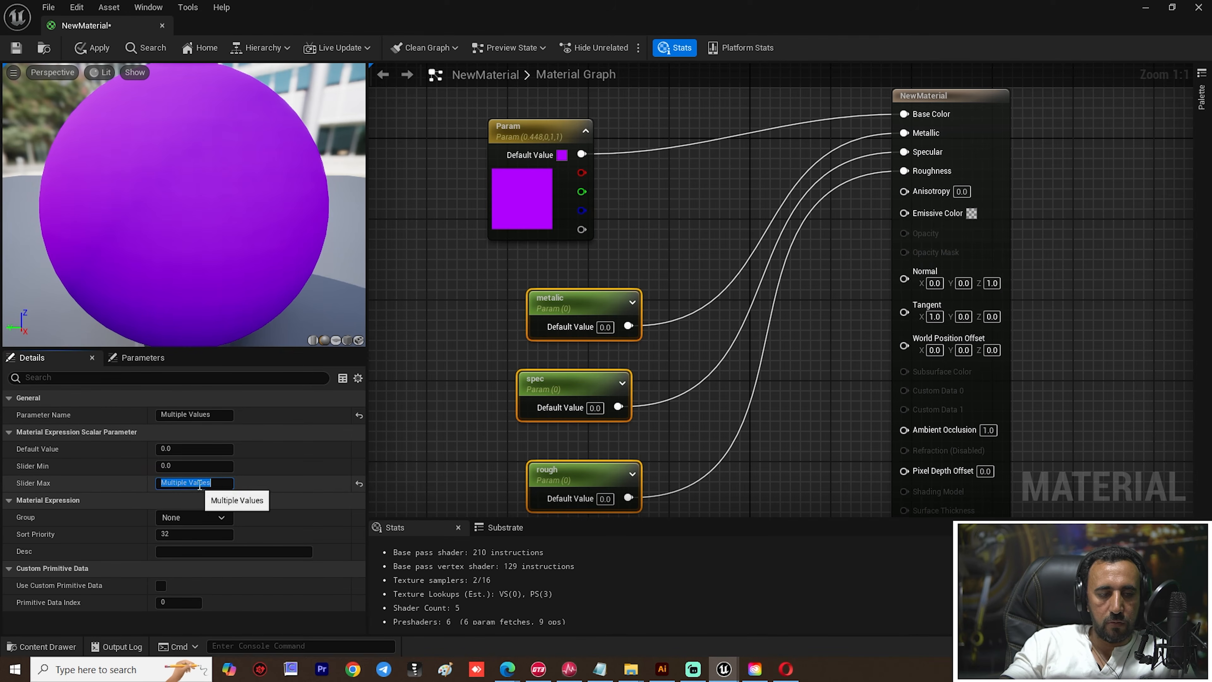
key("Return")
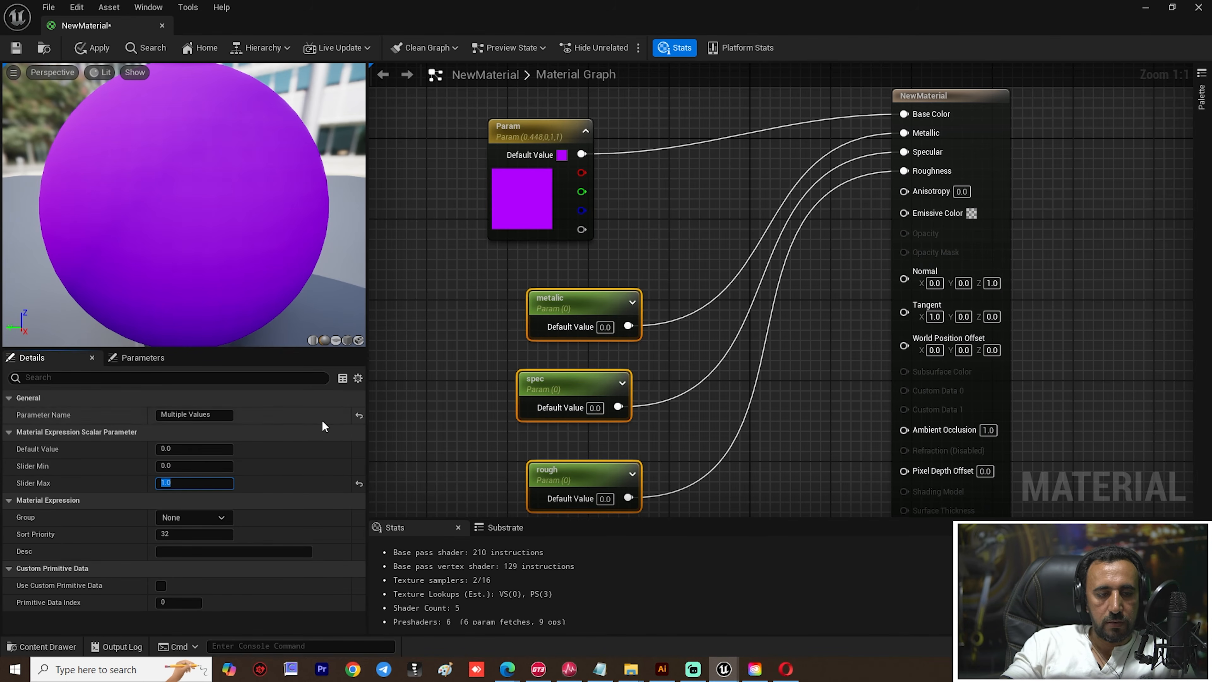
Step: Try a default value of 1 on all three scalar parameters
left_click(170, 450)
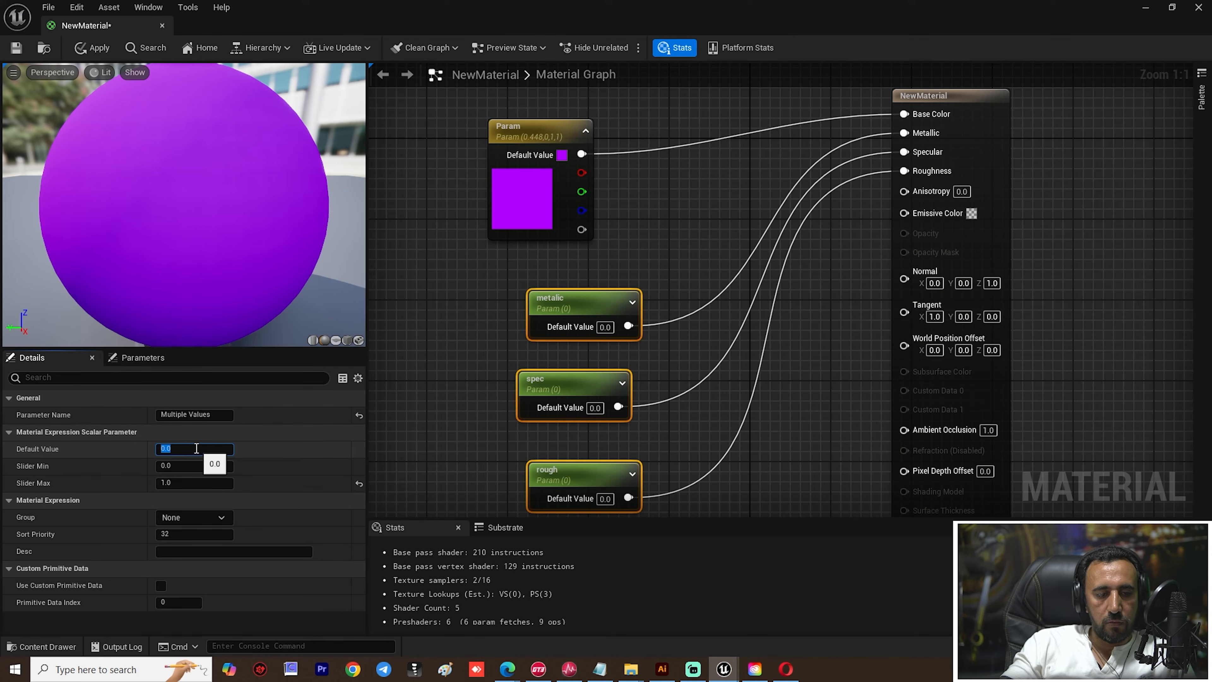
type("1")
key("Return")
left_click(402, 306)
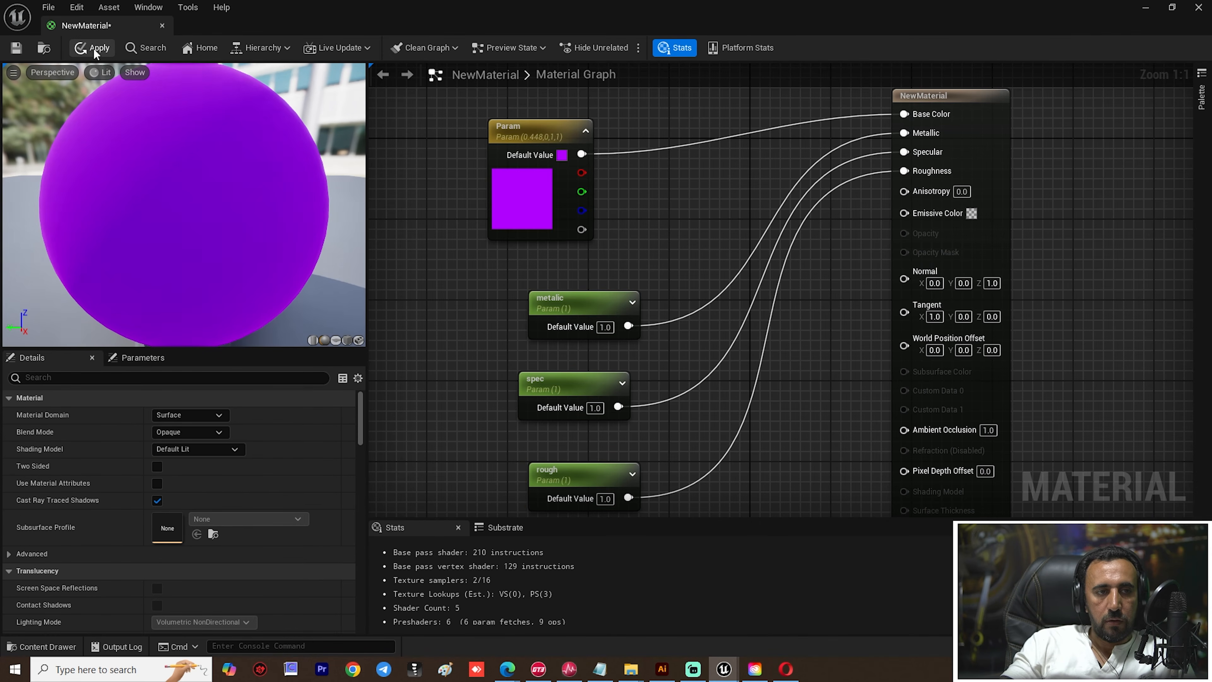
Step: Set the default value of metalic, spec and rough to 0, and apply and close the material
left_click_drag(663, 279, 499, 496)
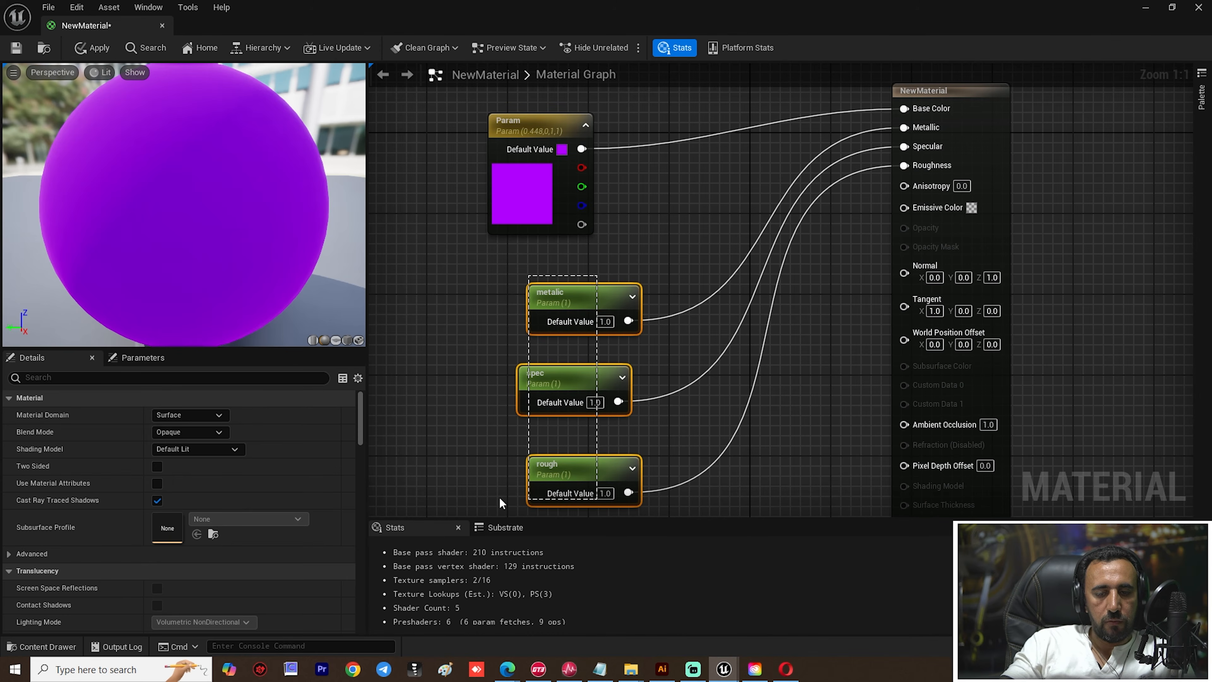
left_click(210, 449)
type("0")
key("Return")
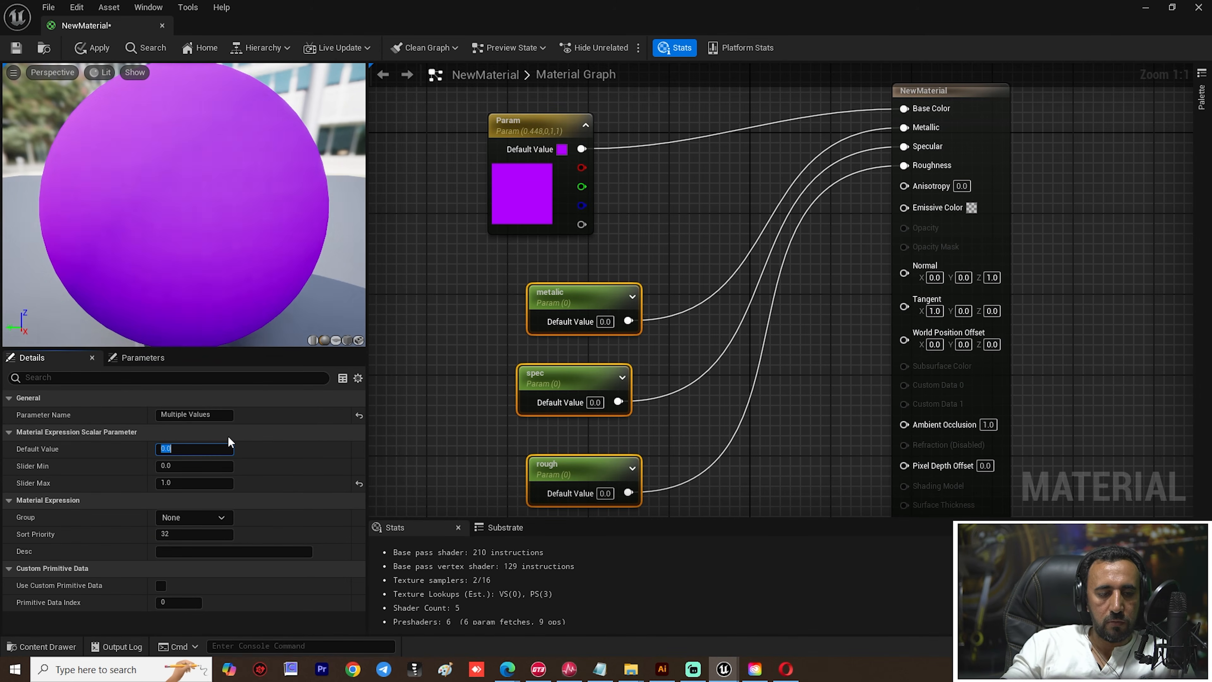
left_click(94, 48)
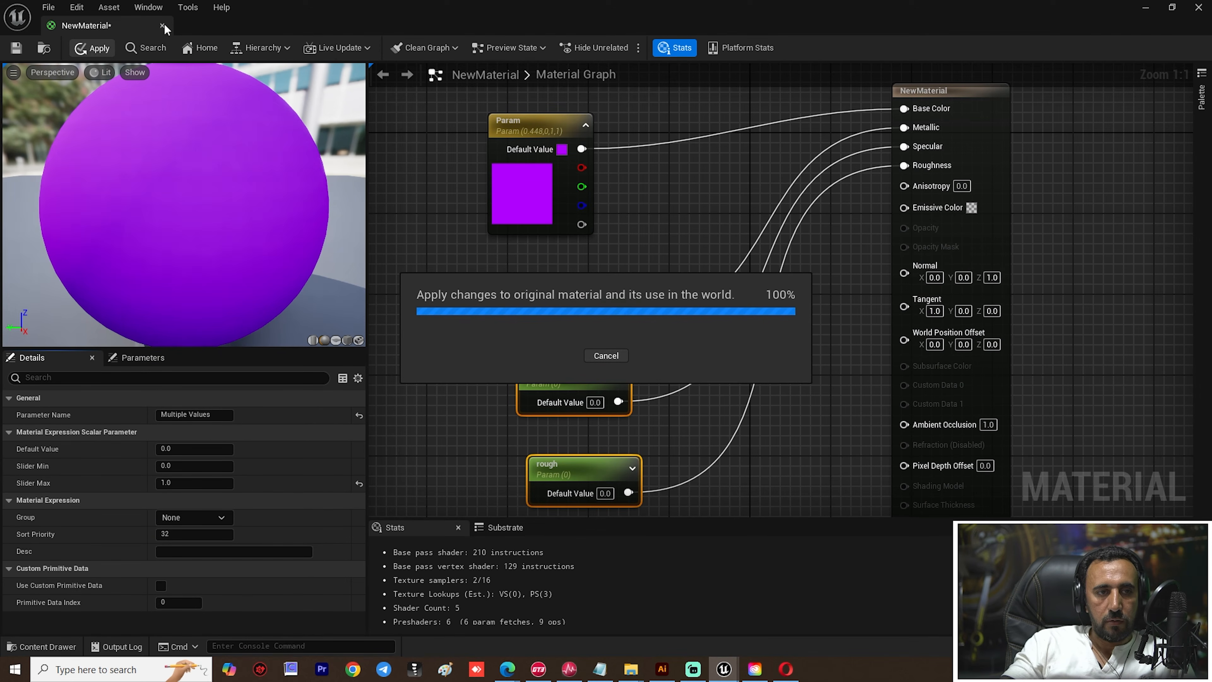
left_click(162, 26)
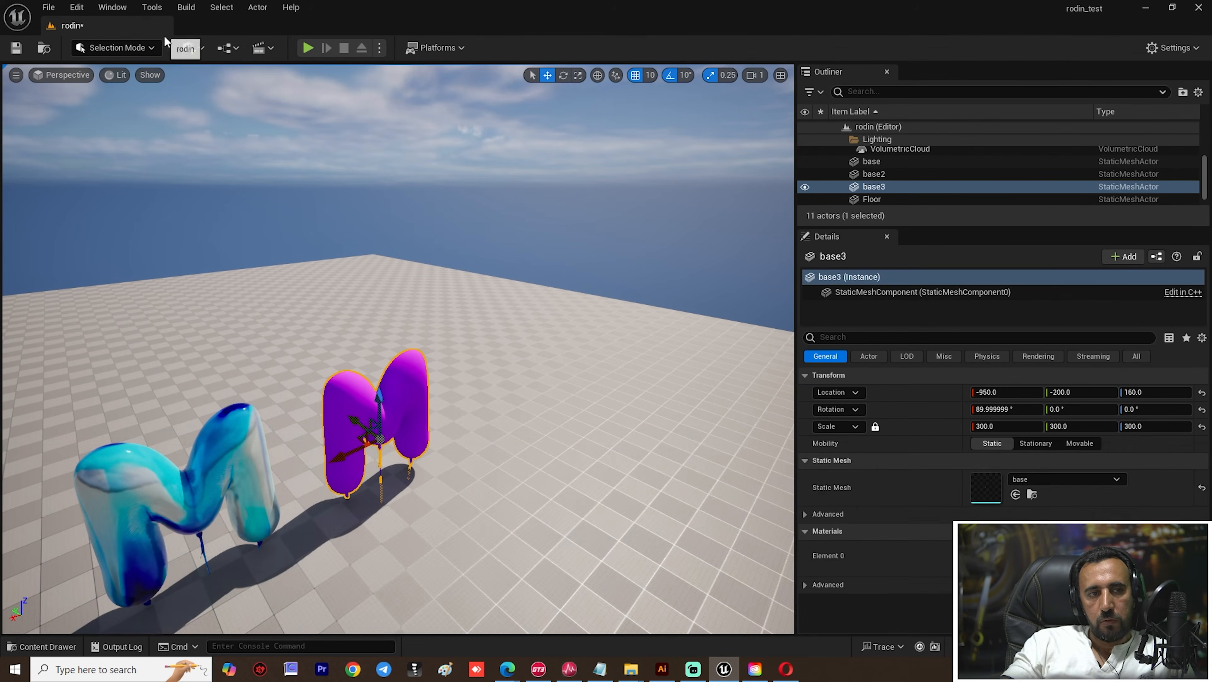
Step: Create a material instance from NewMaterial and assign it to the purple letter M in the level
right_click(292, 523)
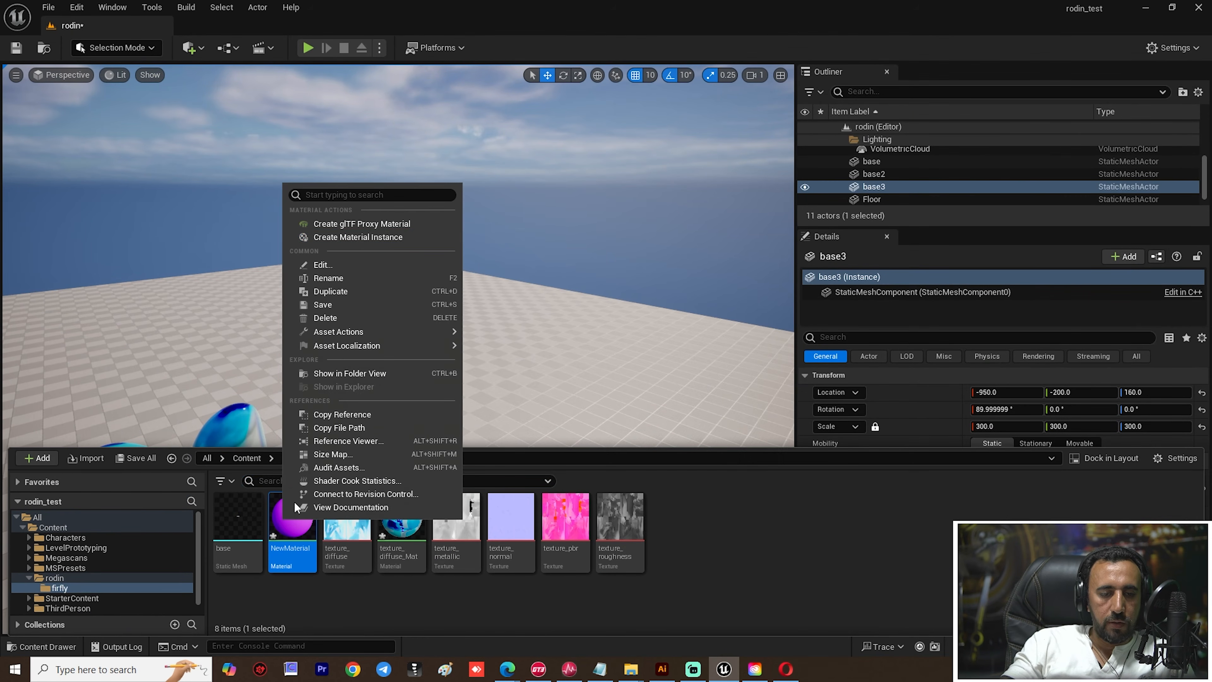
left_click(355, 237)
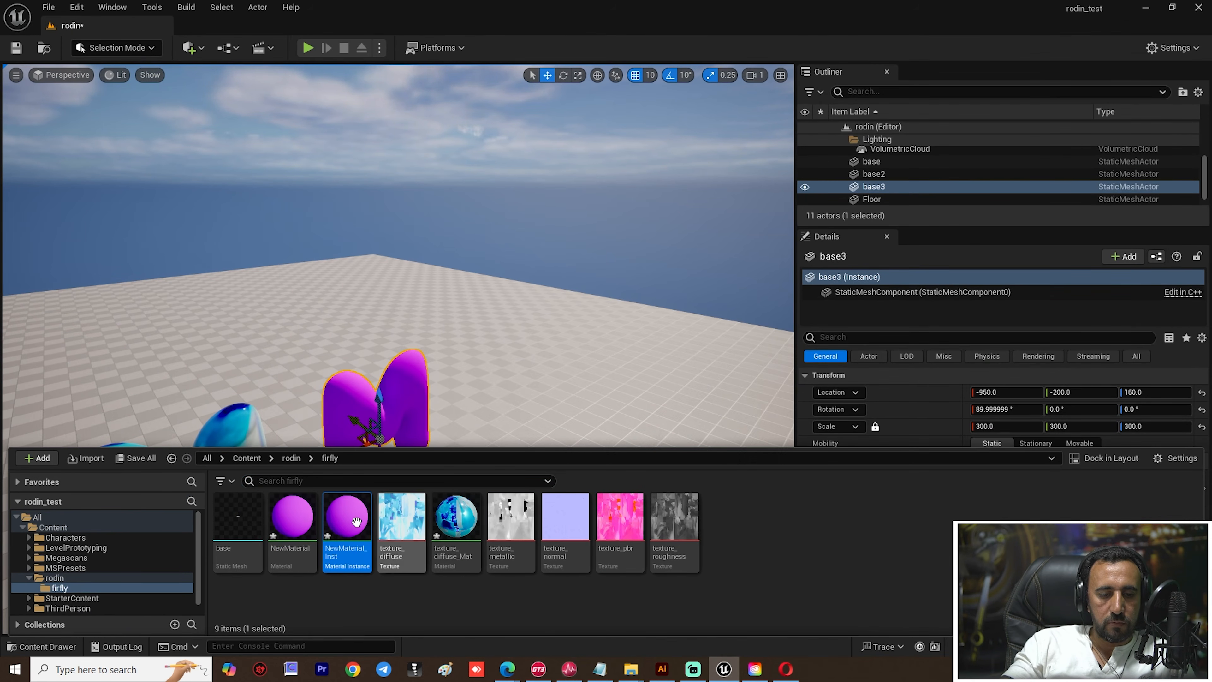
left_click_drag(351, 522, 354, 459)
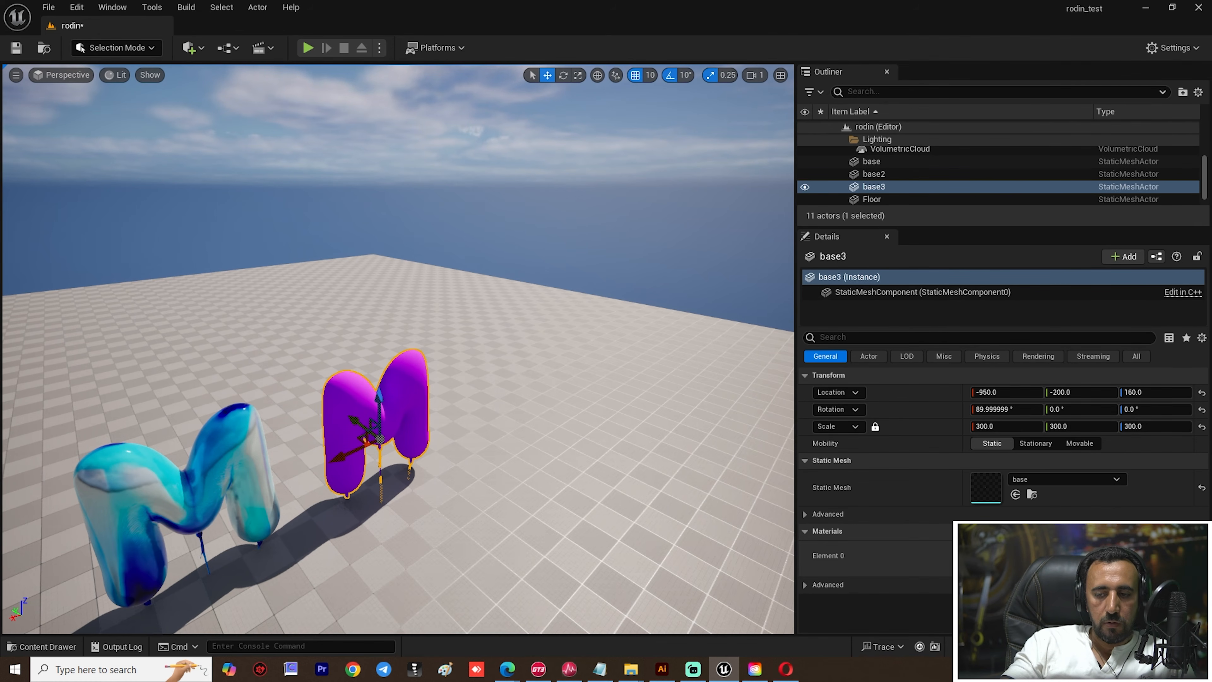
Step: Open the purple M's material instance and shrink and move its editor window so the letter stays visible beside it
double_click(985, 556)
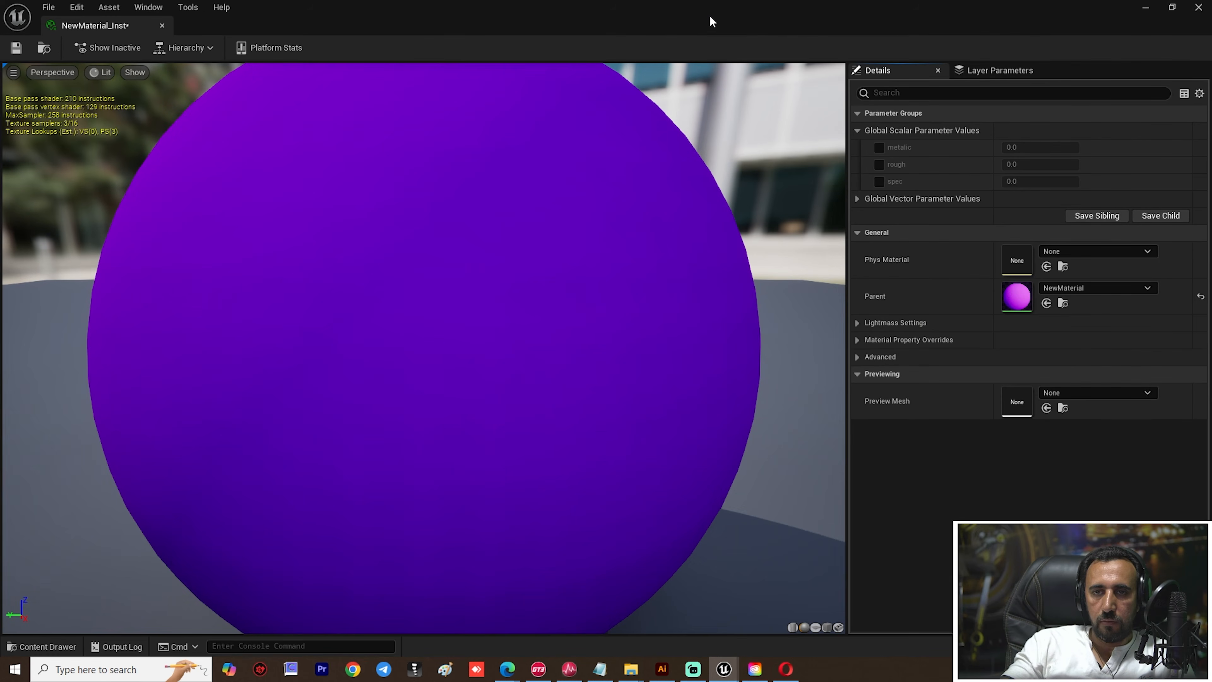
left_click_drag(710, 18, 626, 94)
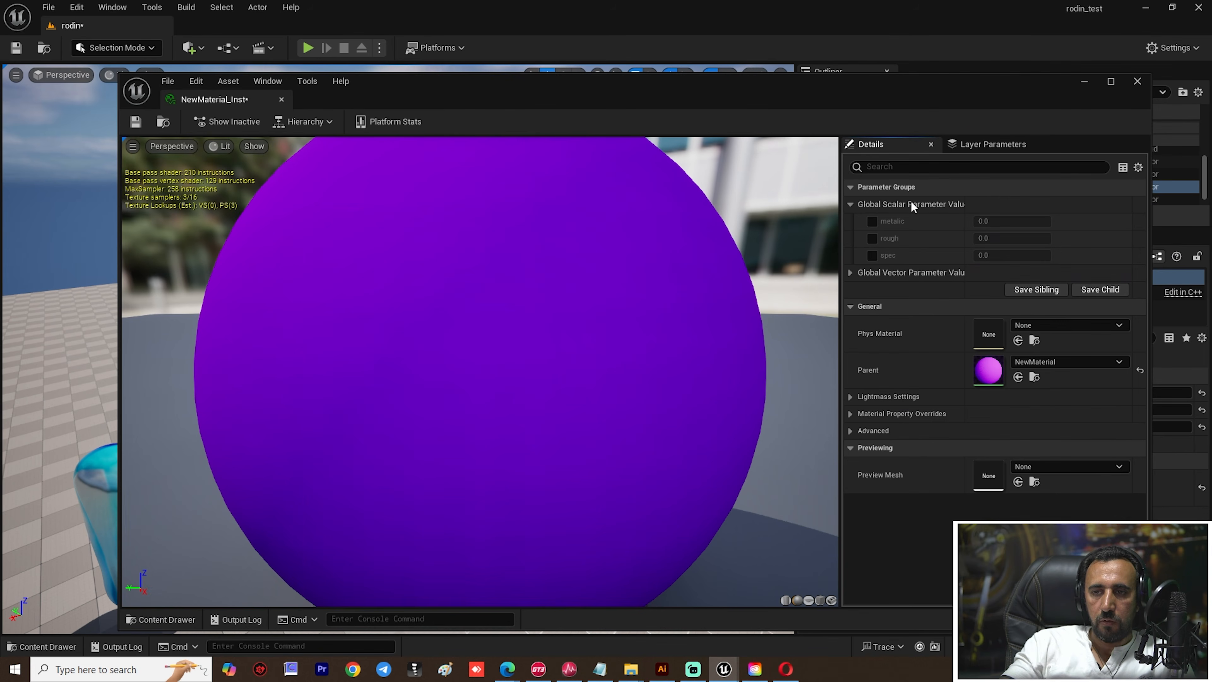
left_click_drag(1150, 253, 792, 253)
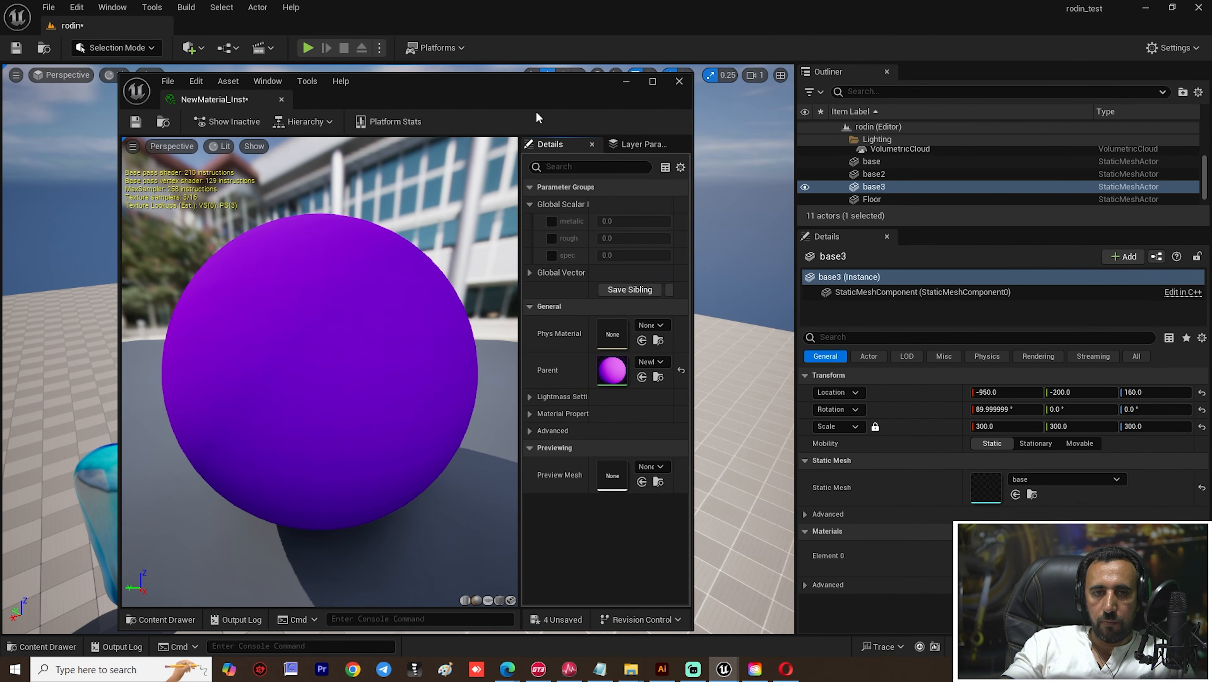
left_click_drag(517, 88, 982, 110)
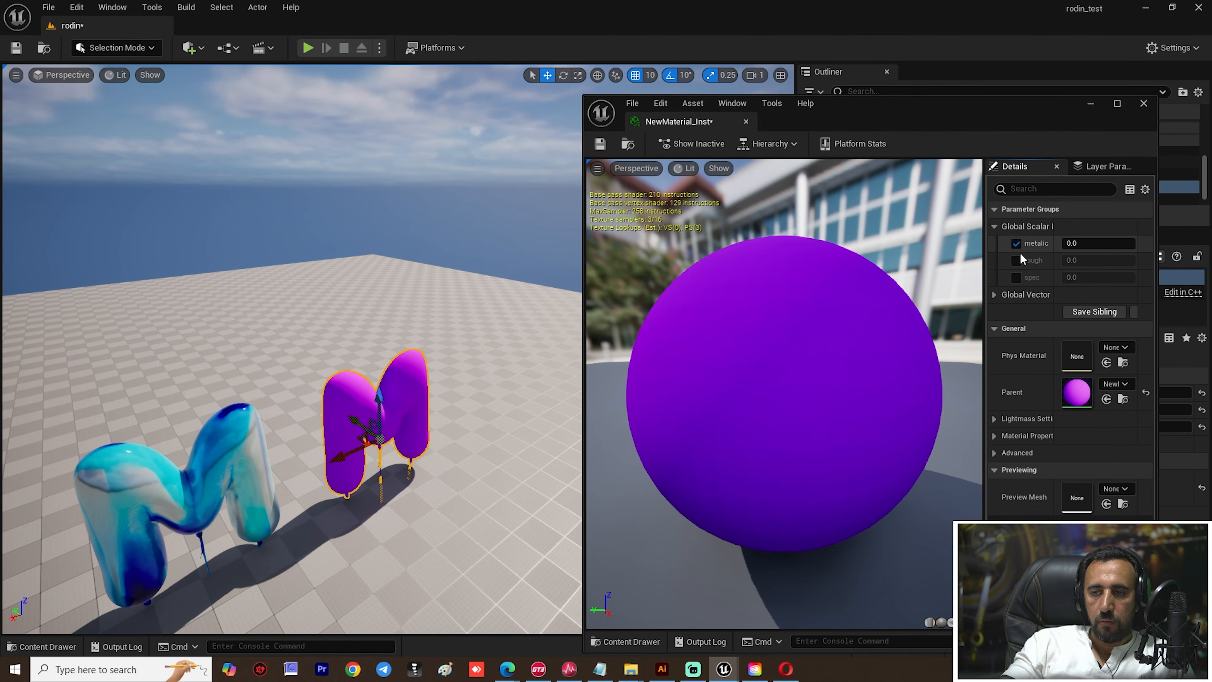
Step: Enable the metalic, rough and spec overrides in the instance and raise metalic to about 0.8
left_click(1017, 261)
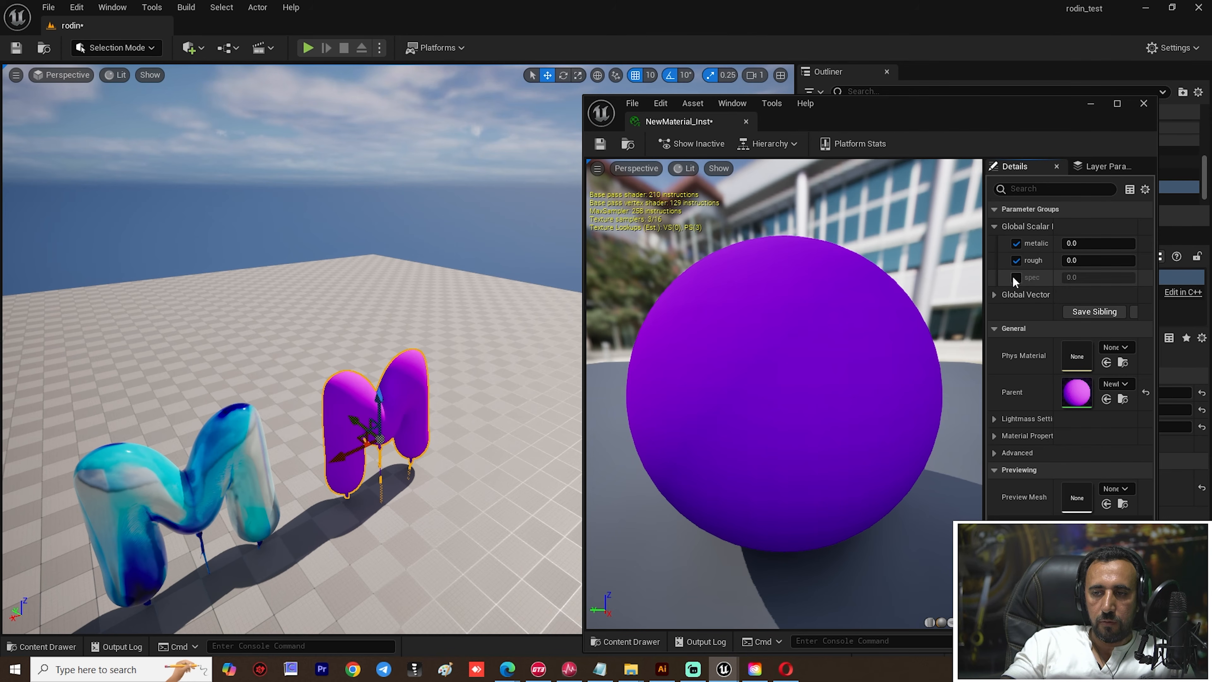
left_click(1016, 276)
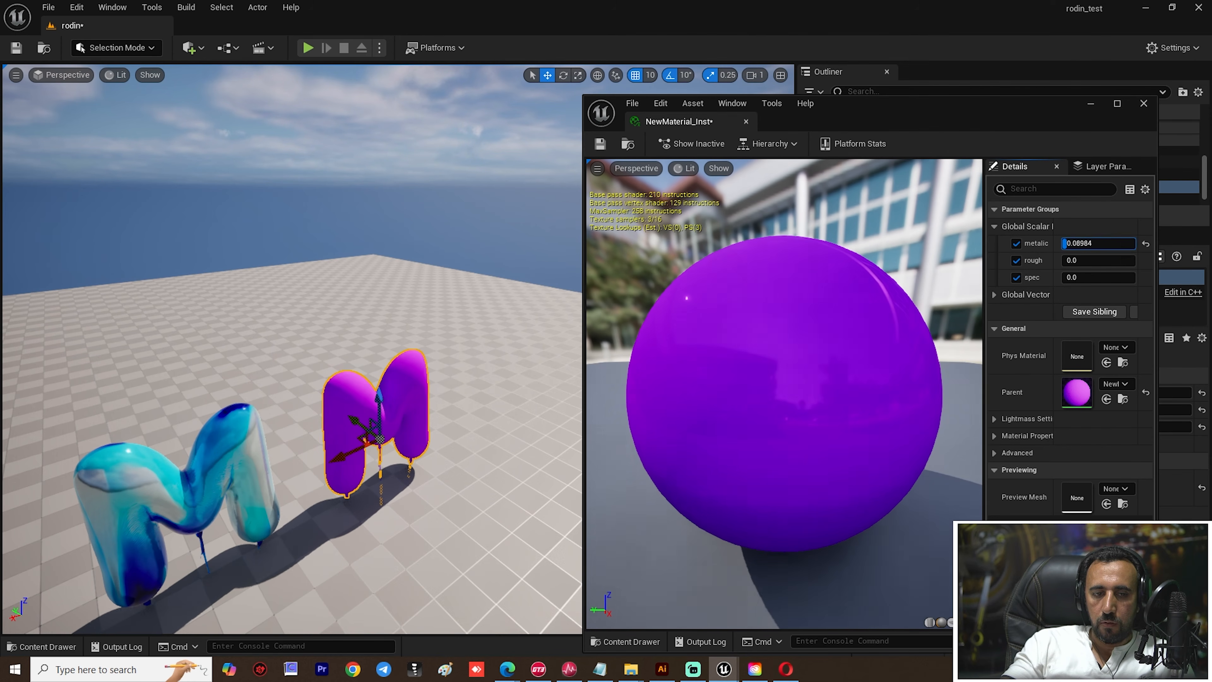
left_click_drag(1076, 244, 1097, 244)
right_click_drag(516, 390, 506, 354)
key("w")
key("s")
key("e")
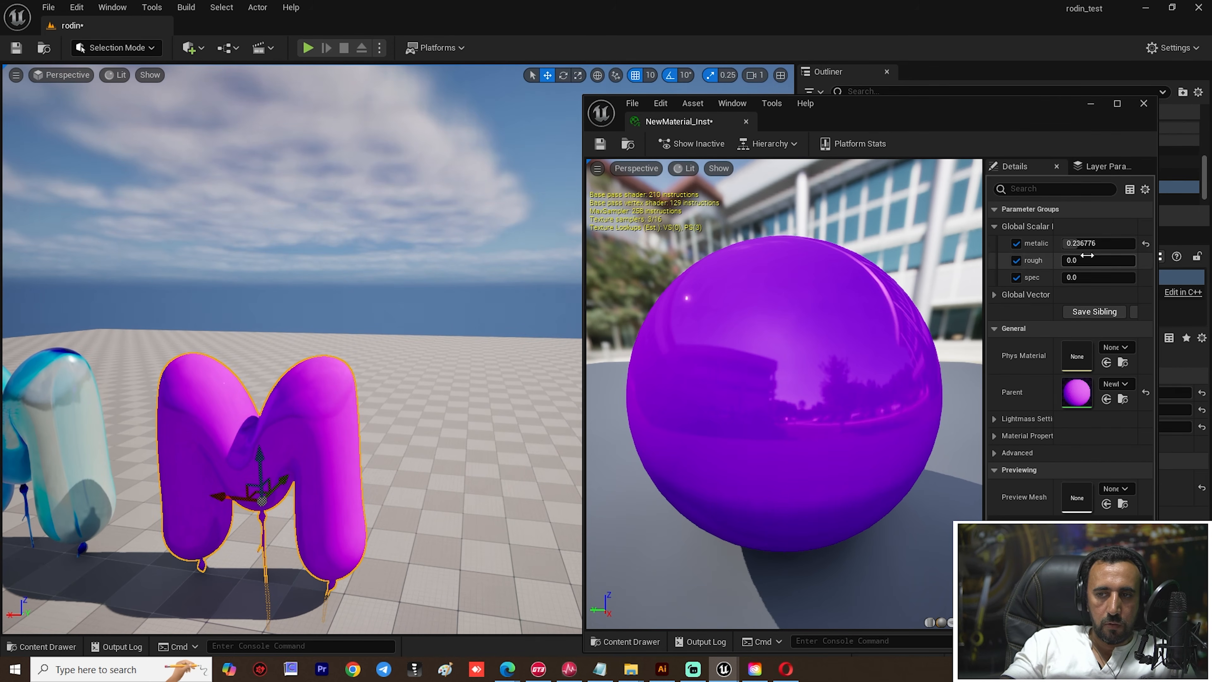
left_click_drag(1083, 244, 1188, 244)
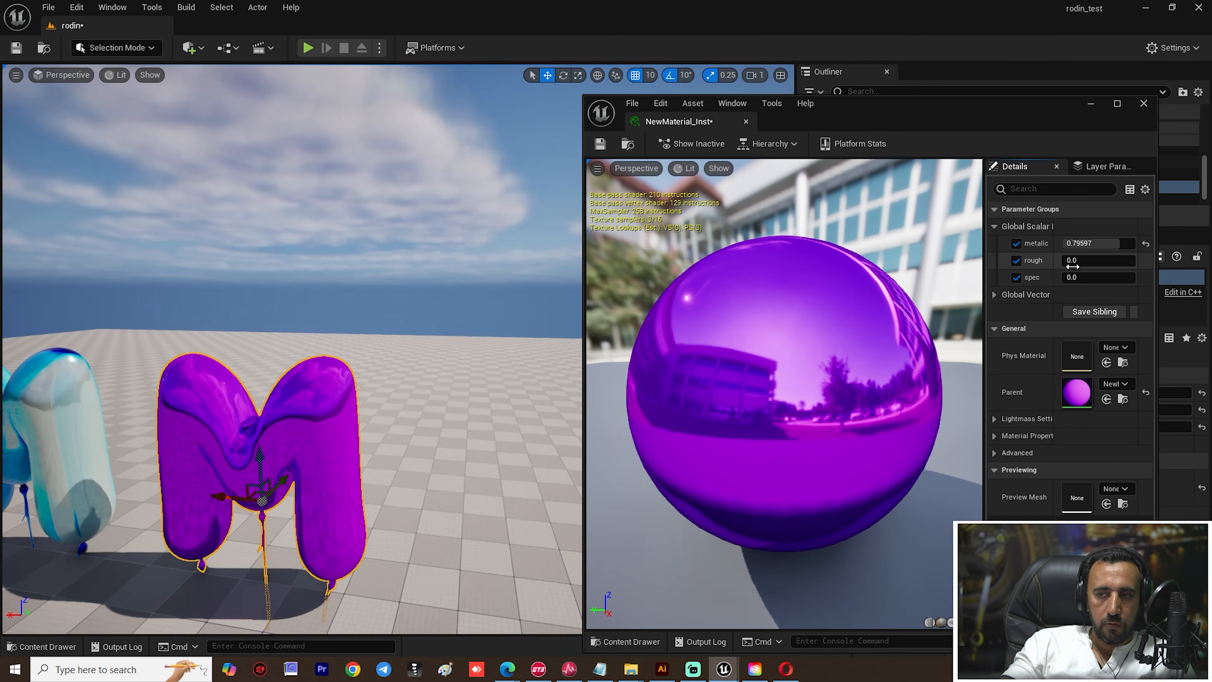
Step: Adjust the instance to metalic 1.0, rough about 0.22 and spec about 0.6
left_click_drag(1068, 260, 1089, 260)
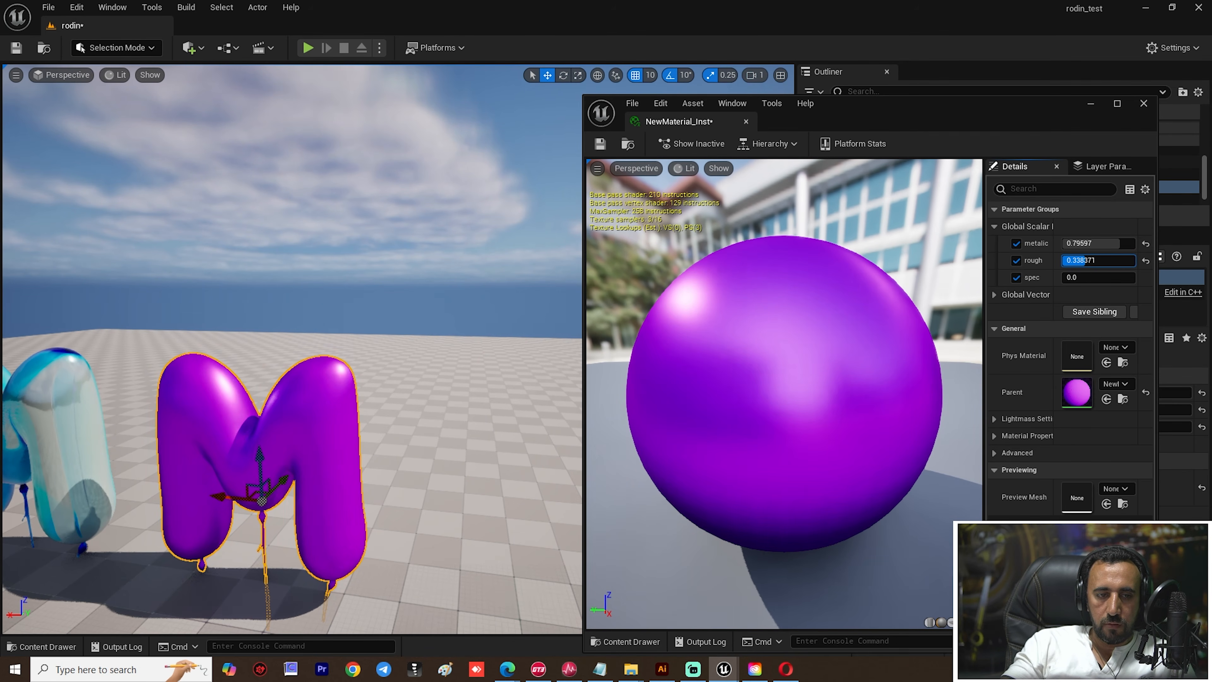
right_click_drag(179, 429, 51, 430)
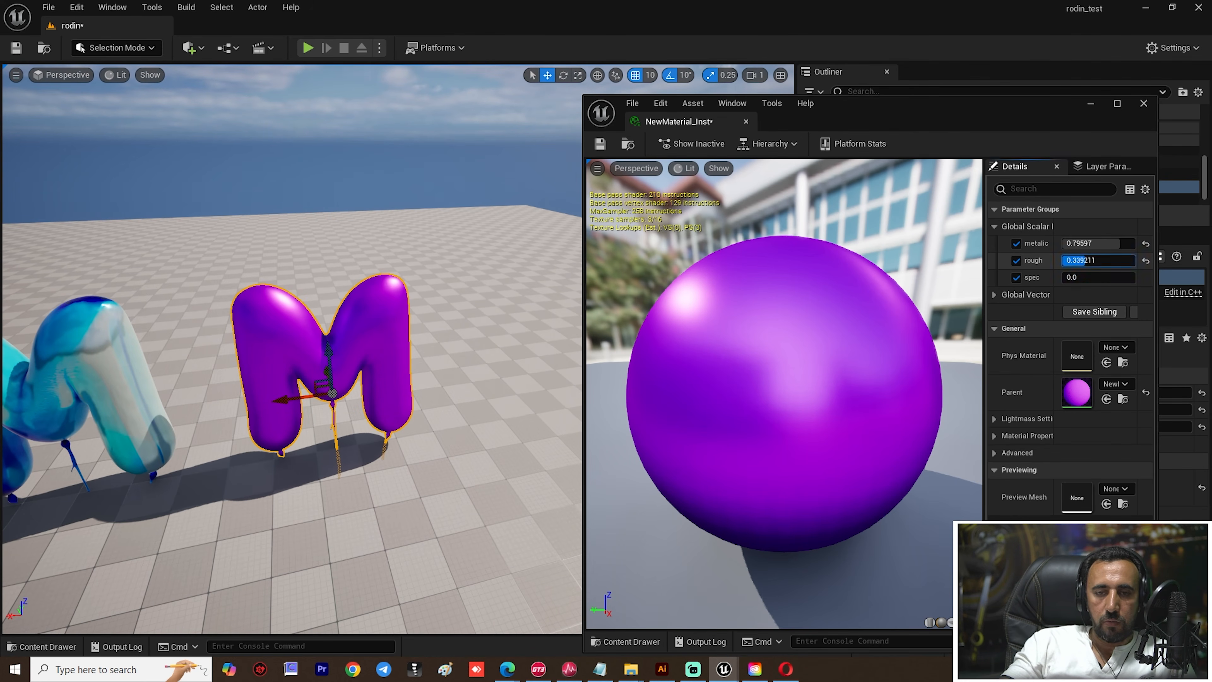
left_click_drag(1080, 260, 1135, 243)
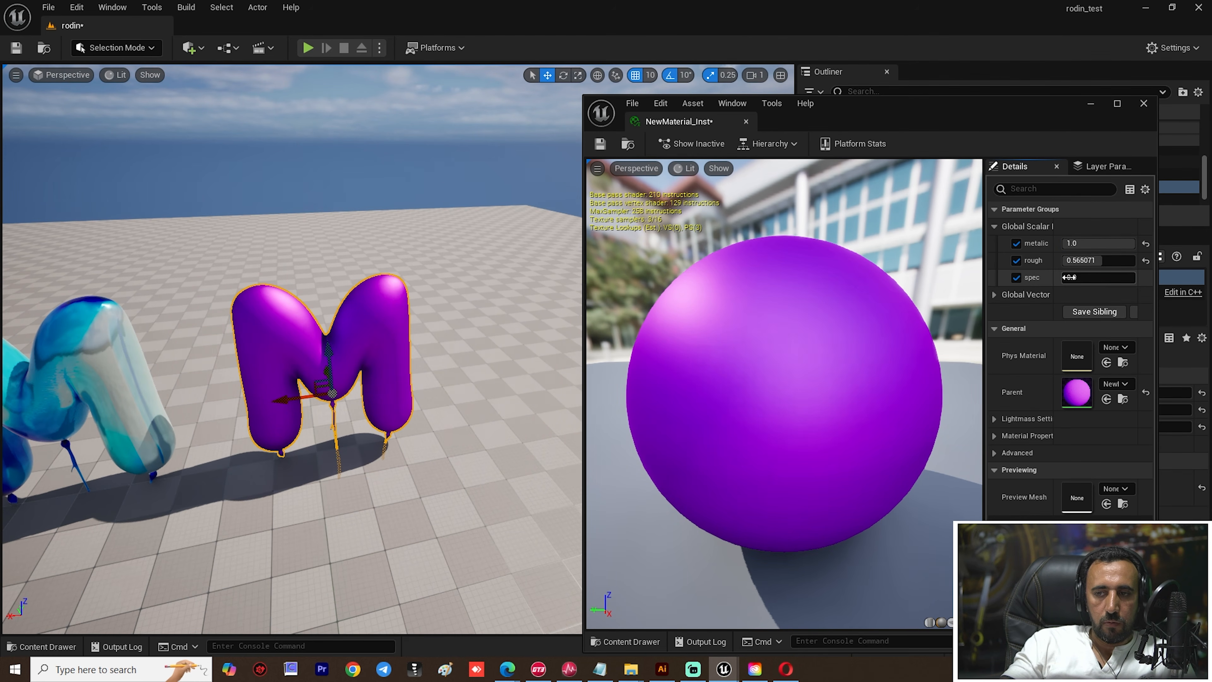
left_click_drag(1096, 277, 1078, 261)
Step: Play the level to inspect both M letters with the character, stop it, and view the letters from the other side
right_click_drag(438, 533, 406, 523)
key("w")
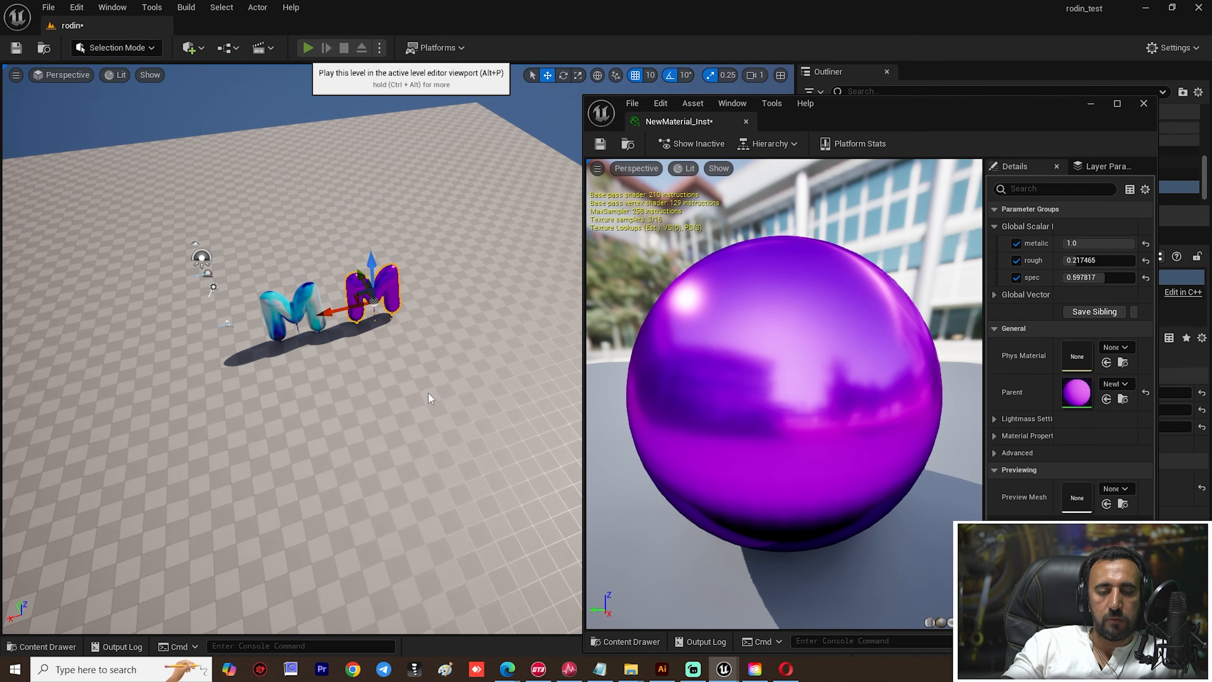
key("alt+p")
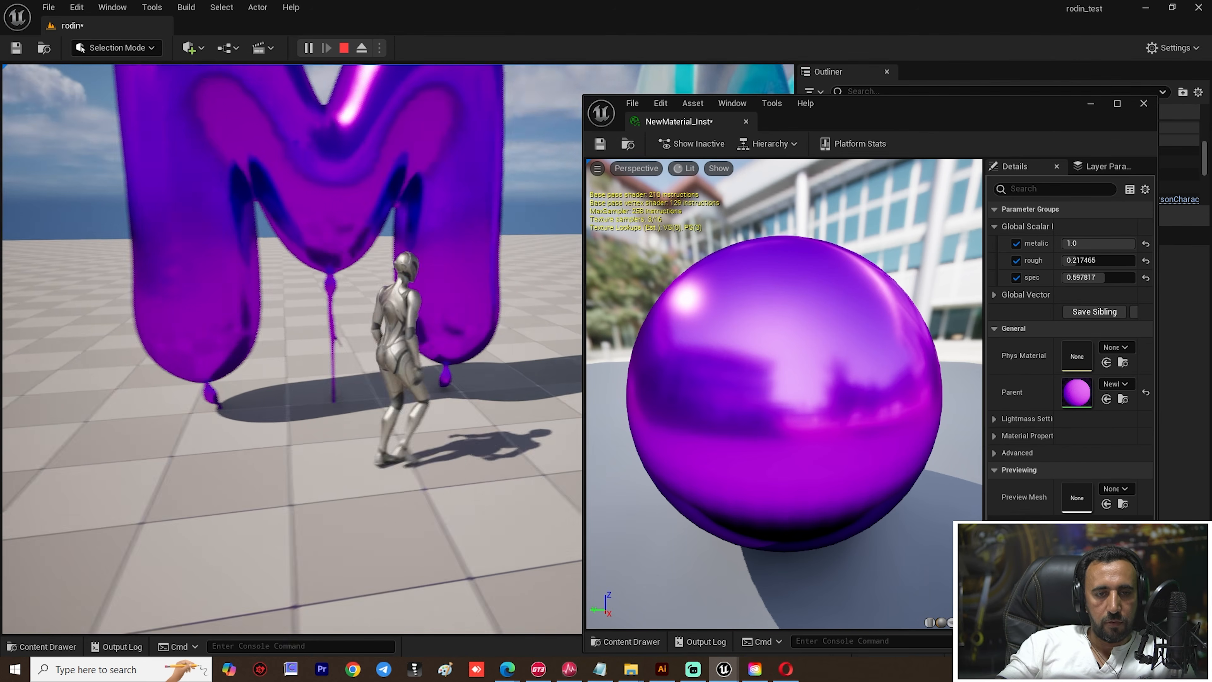
key("Escape")
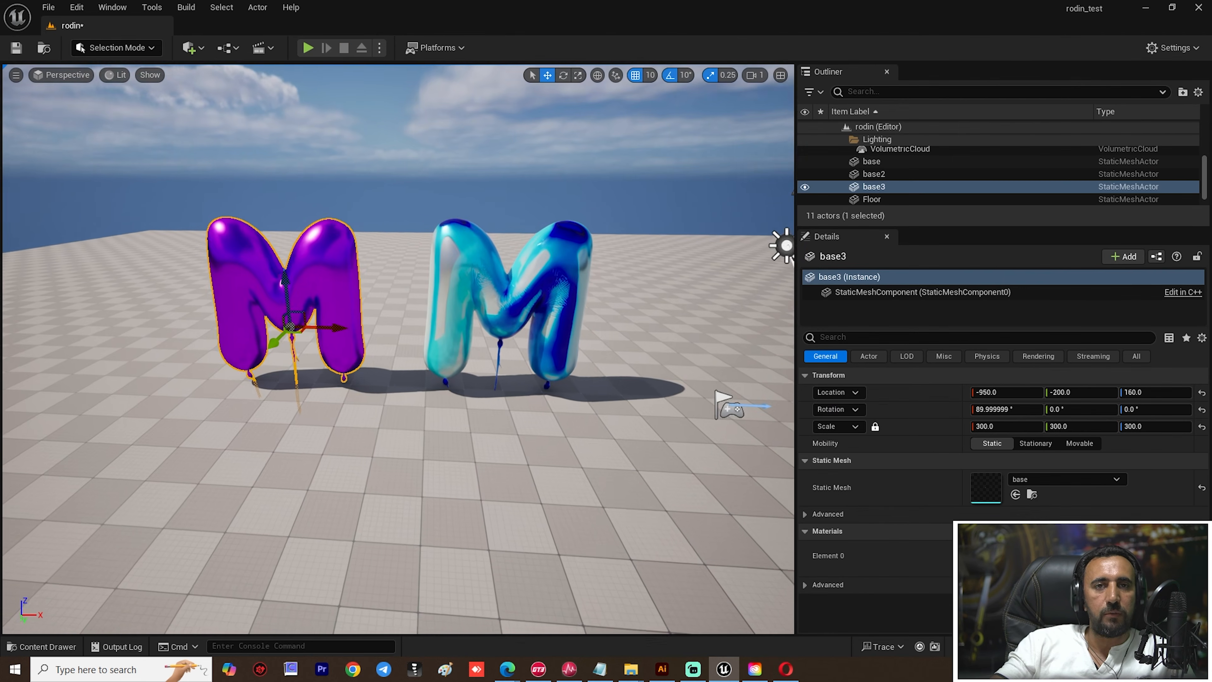
right_click_drag(398, 349, 597, 325)
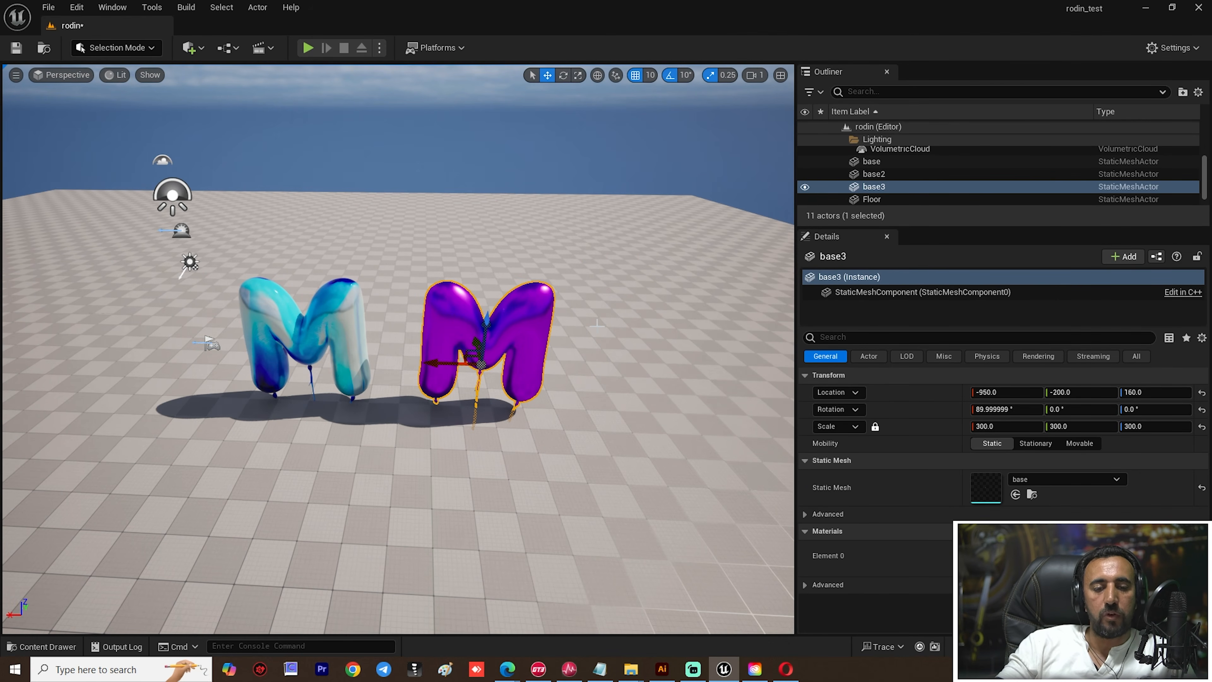